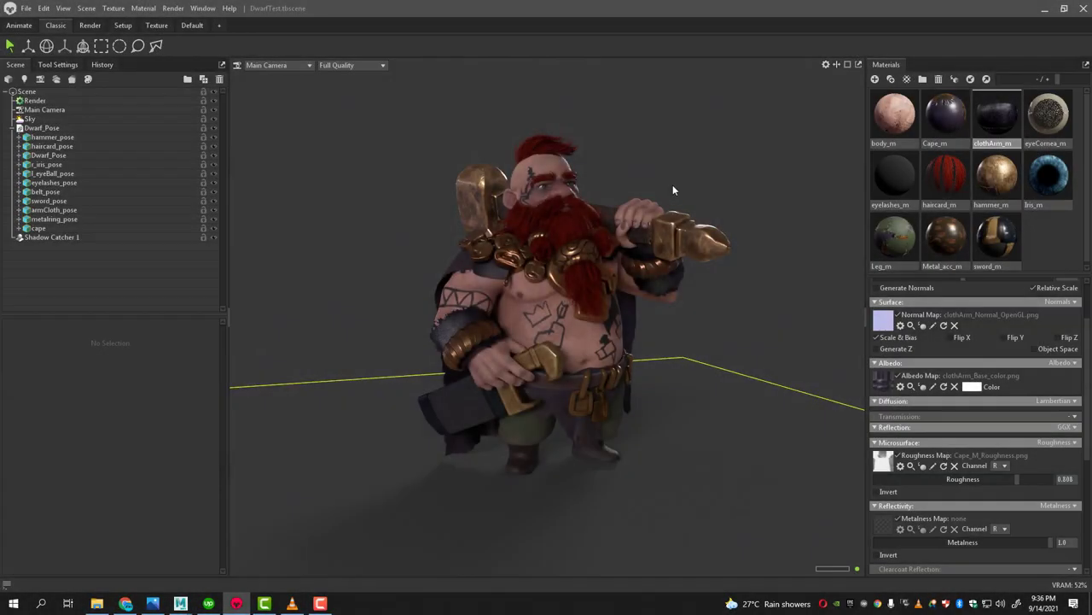
# Step: Orbit around the dwarf and show the Sky Light settings, with brightness at 1.0
pyautogui.moveTo(672, 185)
pyautogui.mouseDown()
pyautogui.moveTo(602, 199)
pyautogui.moveTo(714, 189)
pyautogui.moveTo(584, 201)
pyautogui.moveTo(614, 194)
pyautogui.mouseUp()
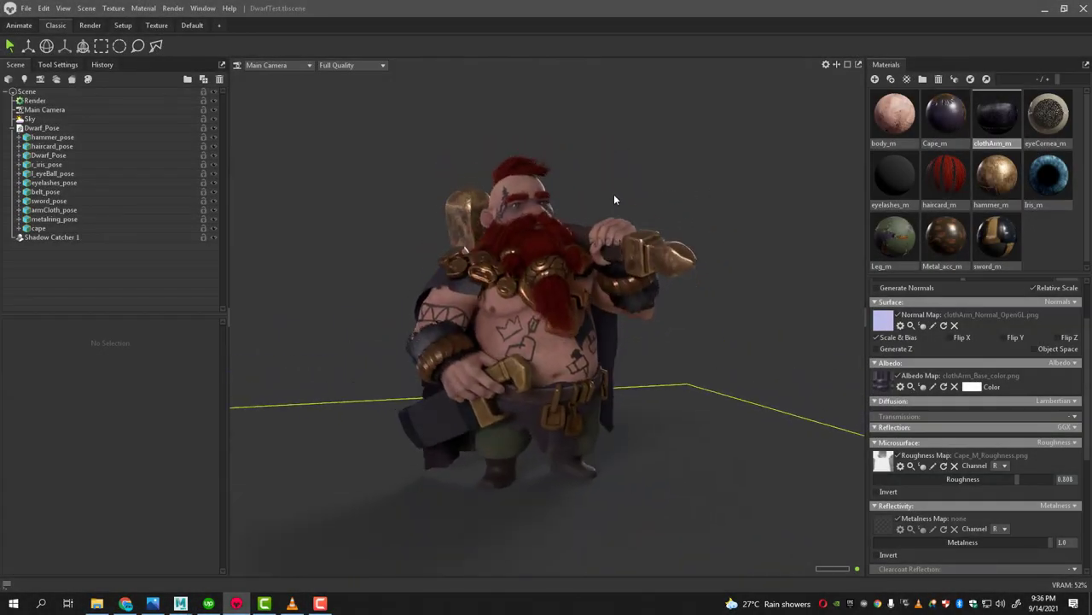
pyautogui.click(30, 119)
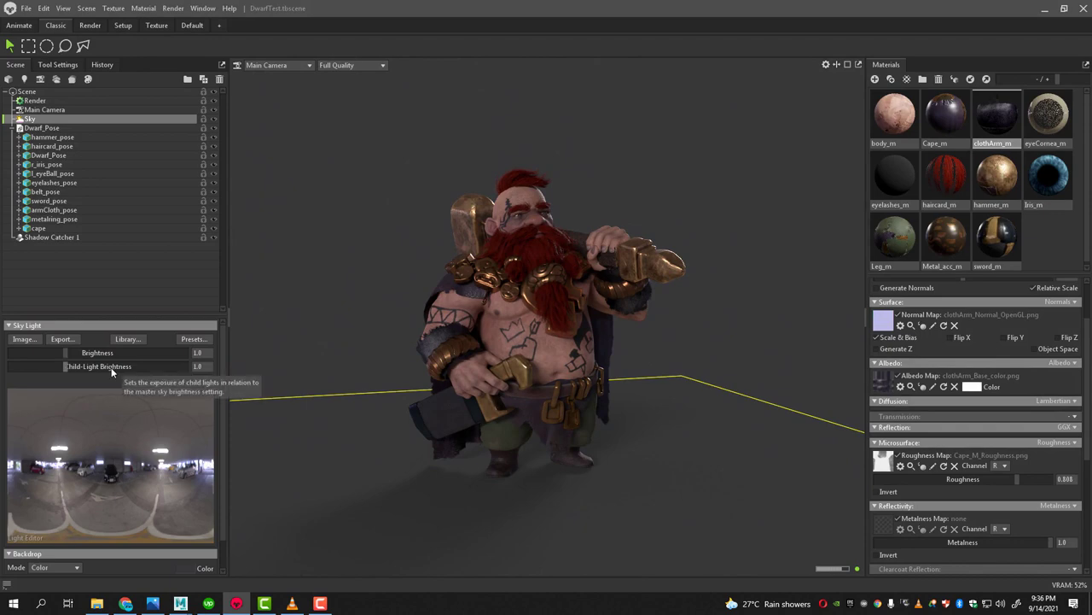
# Step: Load the first EXR indoor room panorama from E:\HDR as the sky image
pyautogui.click(23, 340)
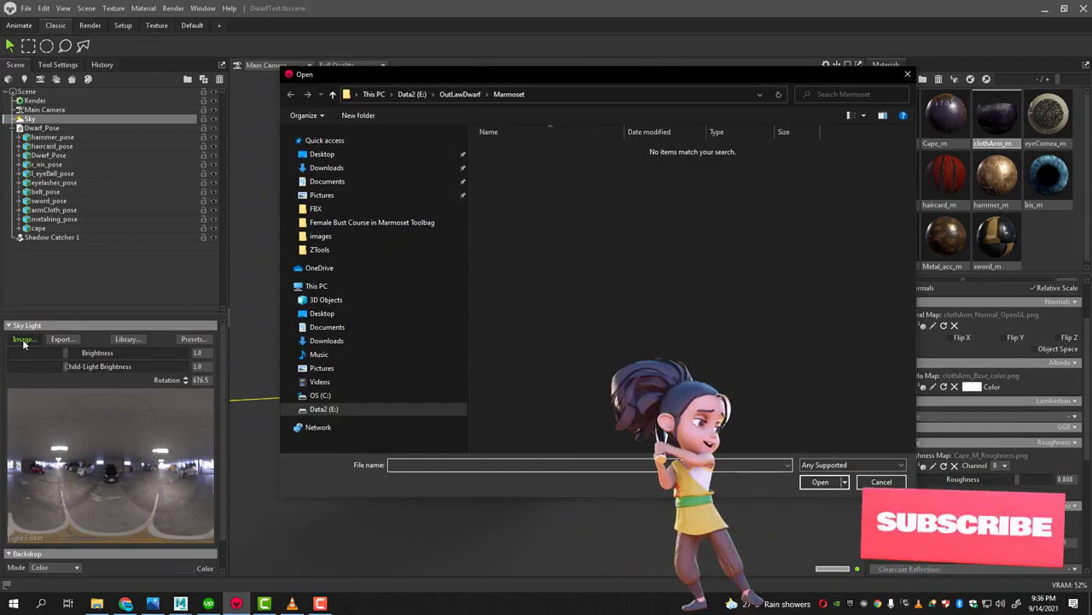
pyautogui.click(316, 286)
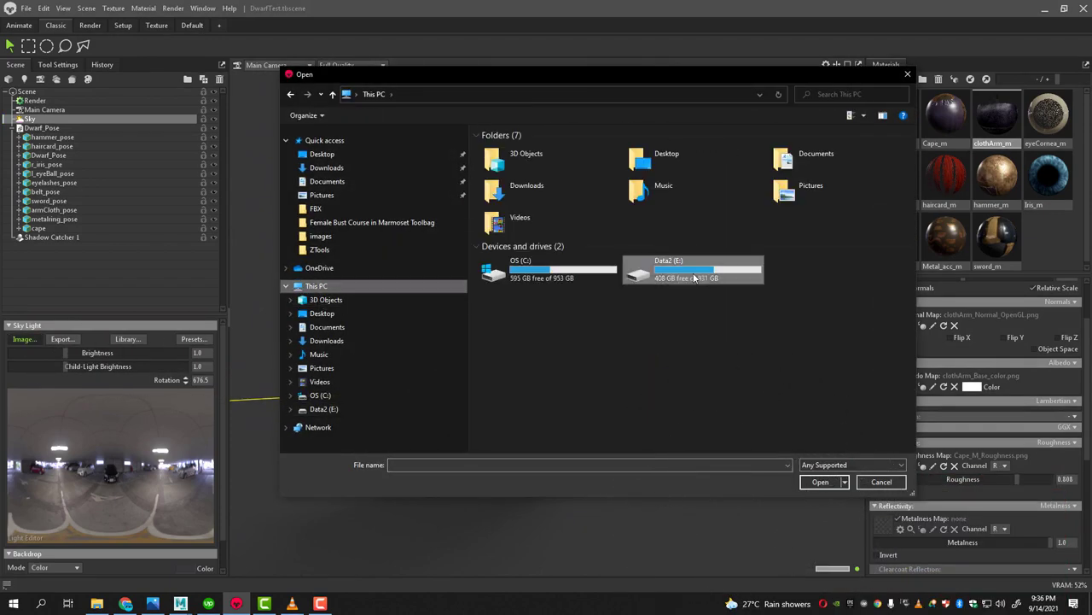
pyautogui.doubleClick(694, 278)
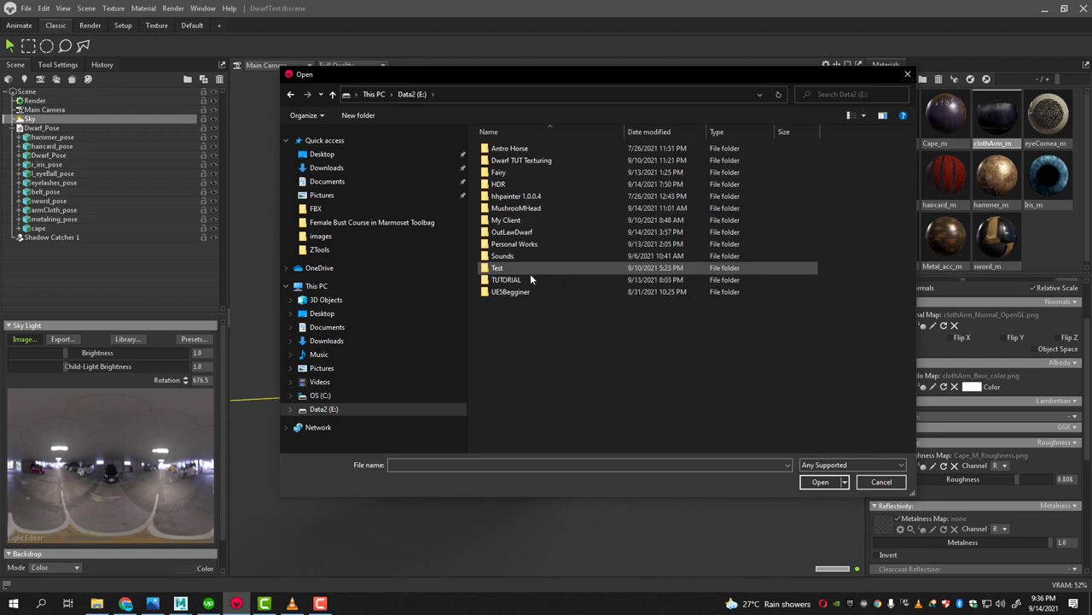
pyautogui.doubleClick(500, 185)
pyautogui.doubleClick(507, 175)
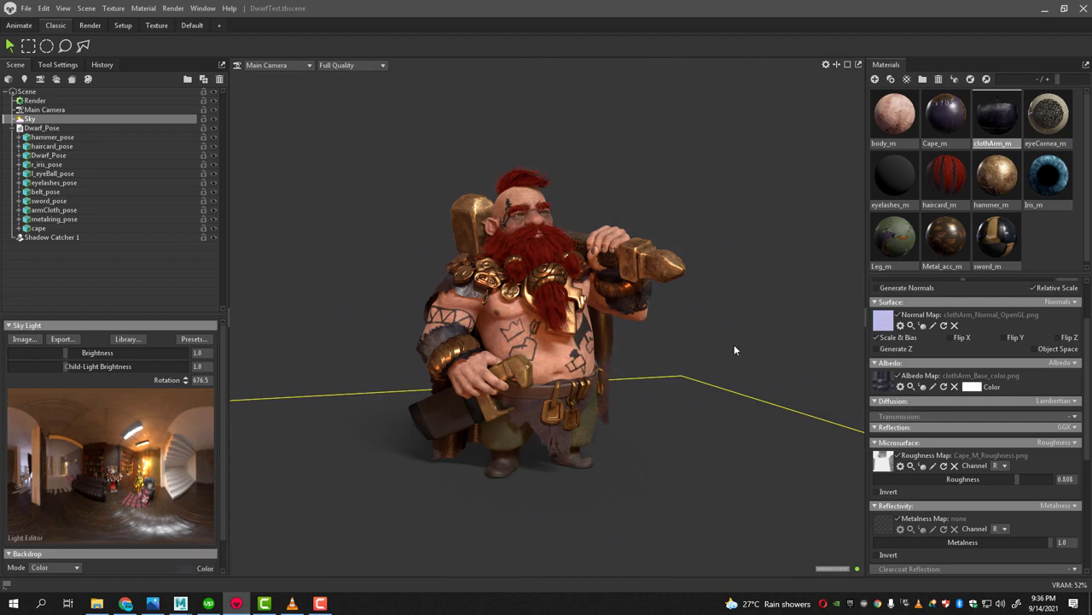
# Step: Rotate the sky light to 732.5 and lower its brightness to 0.449
pyautogui.moveTo(734, 349)
pyautogui.keyDown('shift'); pyautogui.mouseDown()
pyautogui.moveTo(756, 339)
pyautogui.moveTo(718, 340)
pyautogui.moveTo(735, 343)
pyautogui.mouseUp(); pyautogui.keyUp('shift')
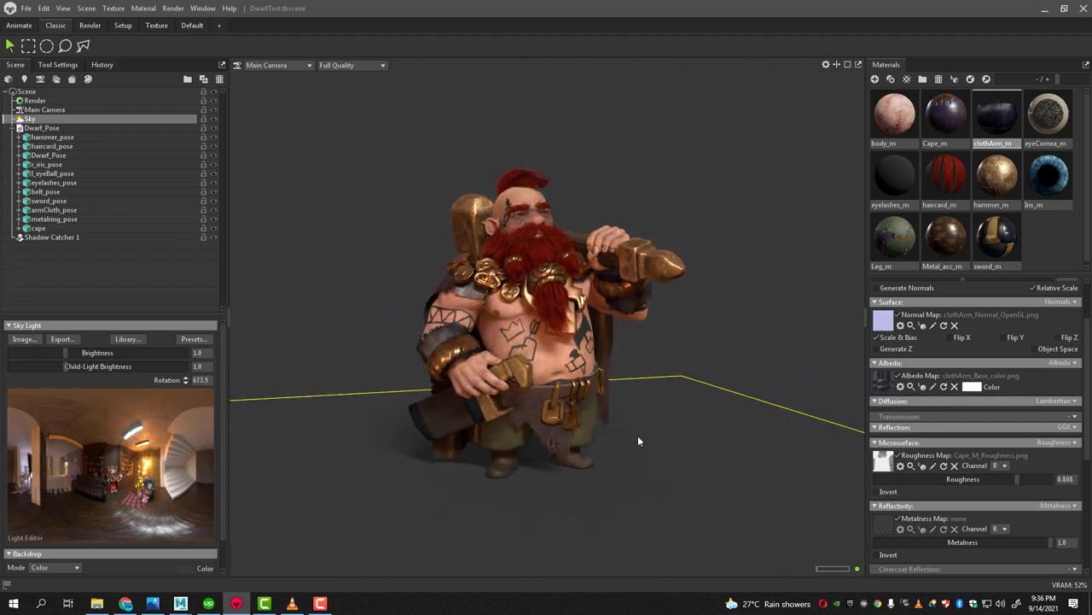
pyautogui.moveTo(639, 441)
pyautogui.keyDown('shift'); pyautogui.mouseDown()
pyautogui.moveTo(727, 355)
pyautogui.moveTo(774, 373)
pyautogui.moveTo(729, 367)
pyautogui.mouseUp(); pyautogui.keyUp('shift')
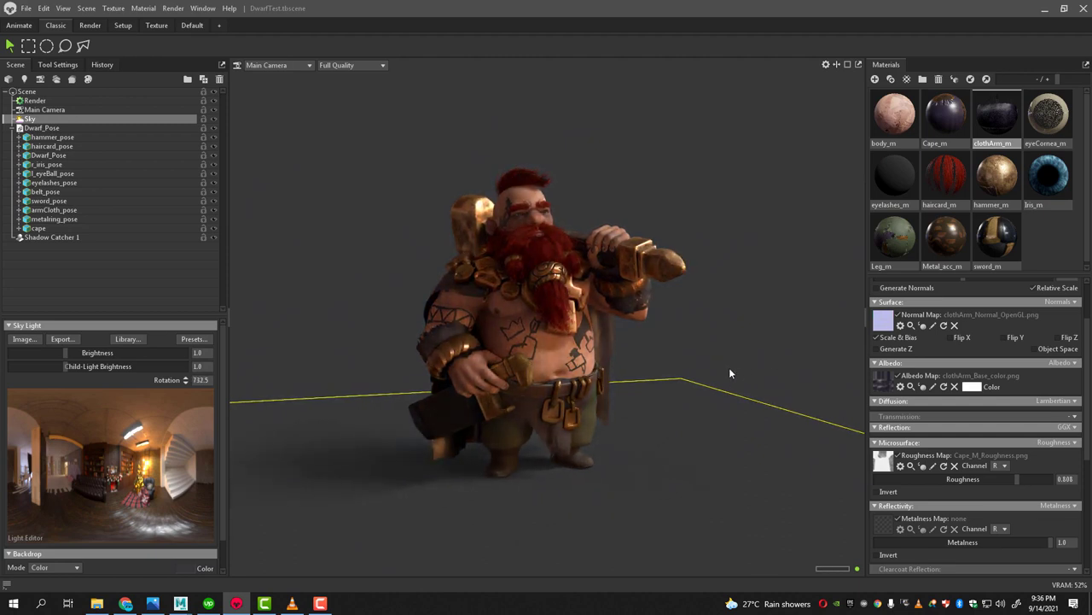
pyautogui.scroll(2, 713, 401)
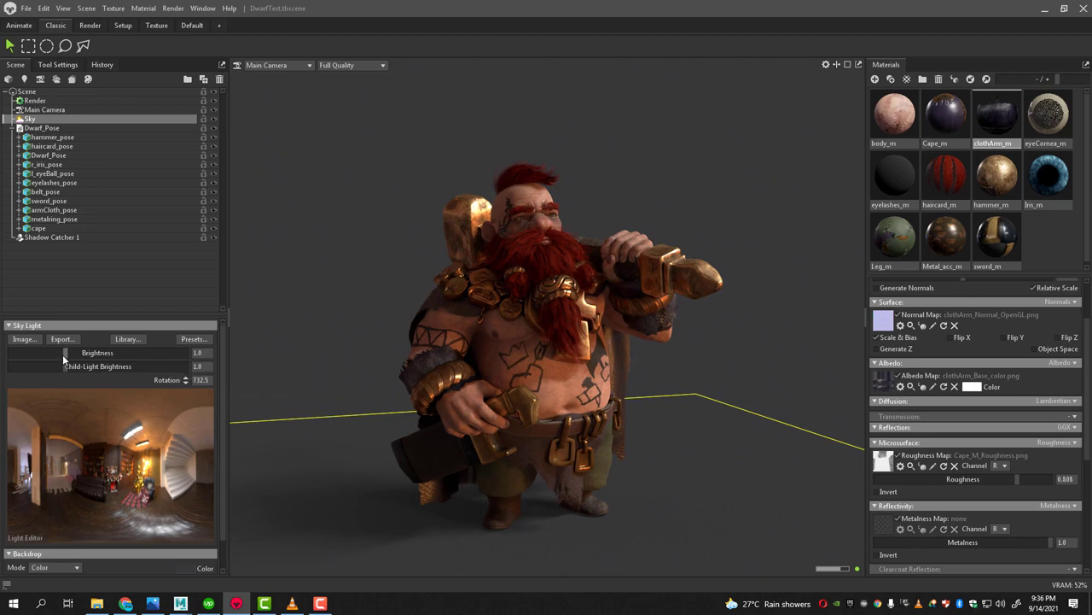
pyautogui.moveTo(63, 353); pyautogui.dragTo(57, 353)
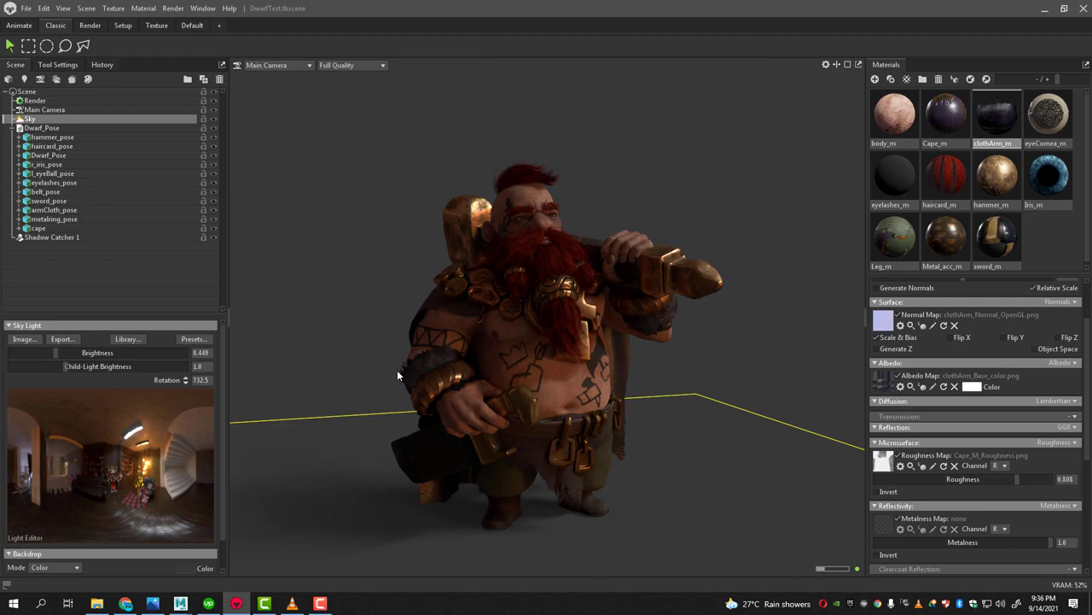
pyautogui.scroll(-2, 396, 369)
# Step: Collapse Dwarf_Pose and add a new light, Light 1, set to Omni type
pyautogui.click(15, 128)
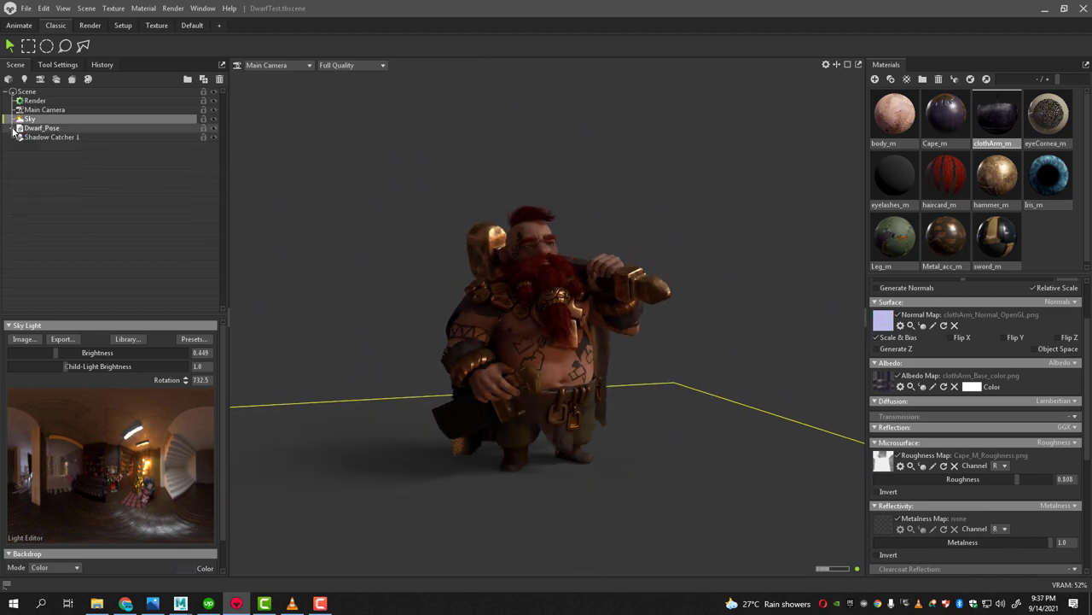
pyautogui.click(25, 79)
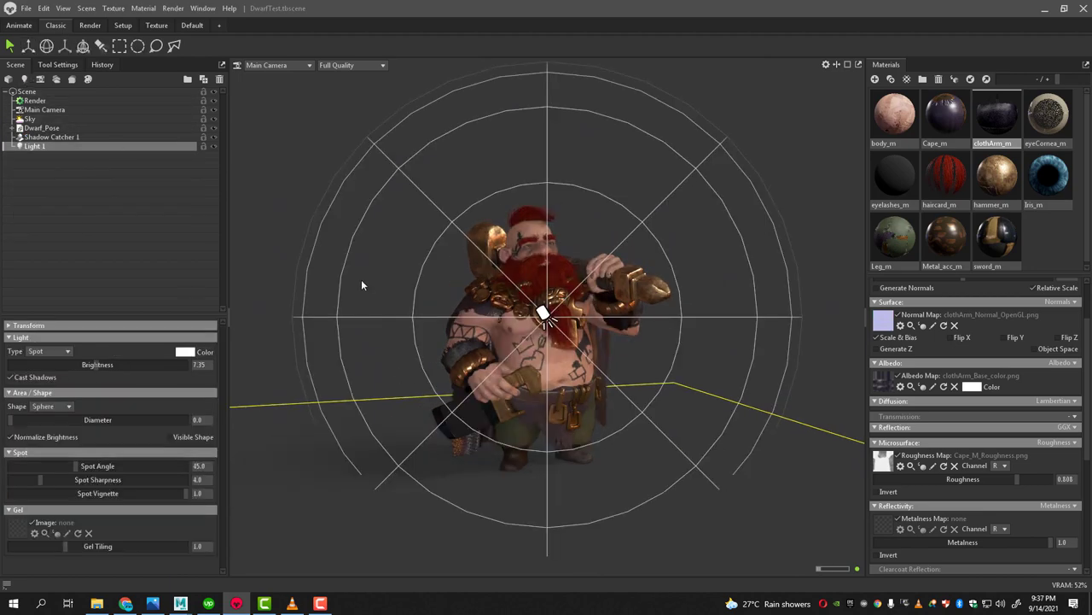
pyautogui.click(48, 350)
pyautogui.click(47, 385)
pyautogui.scroll(-3, 599, 395)
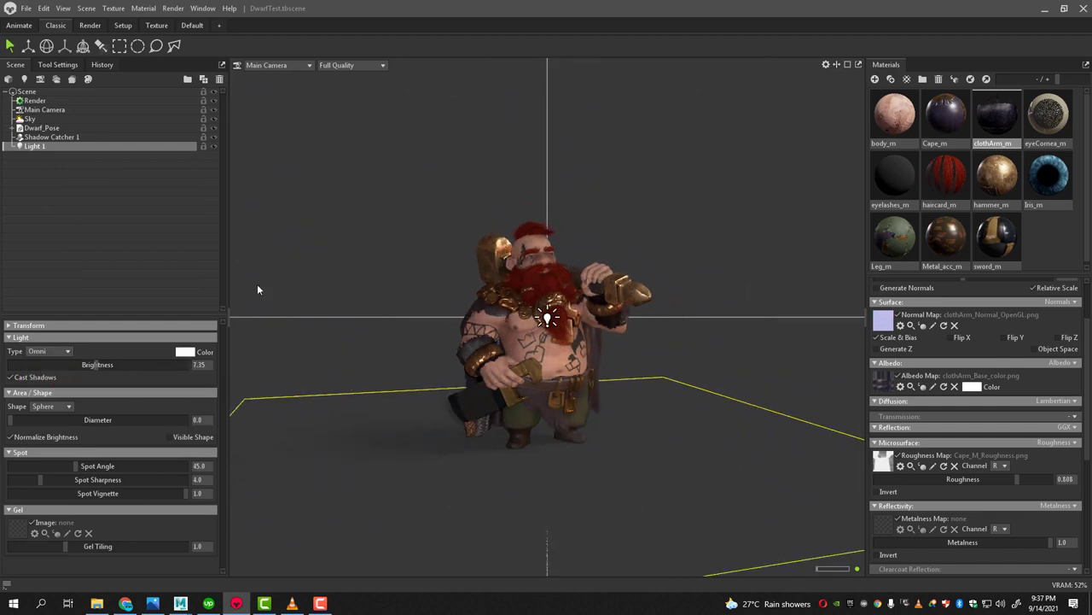
# Step: Move Light 1 up and to the right of the dwarf
pyautogui.click(28, 46)
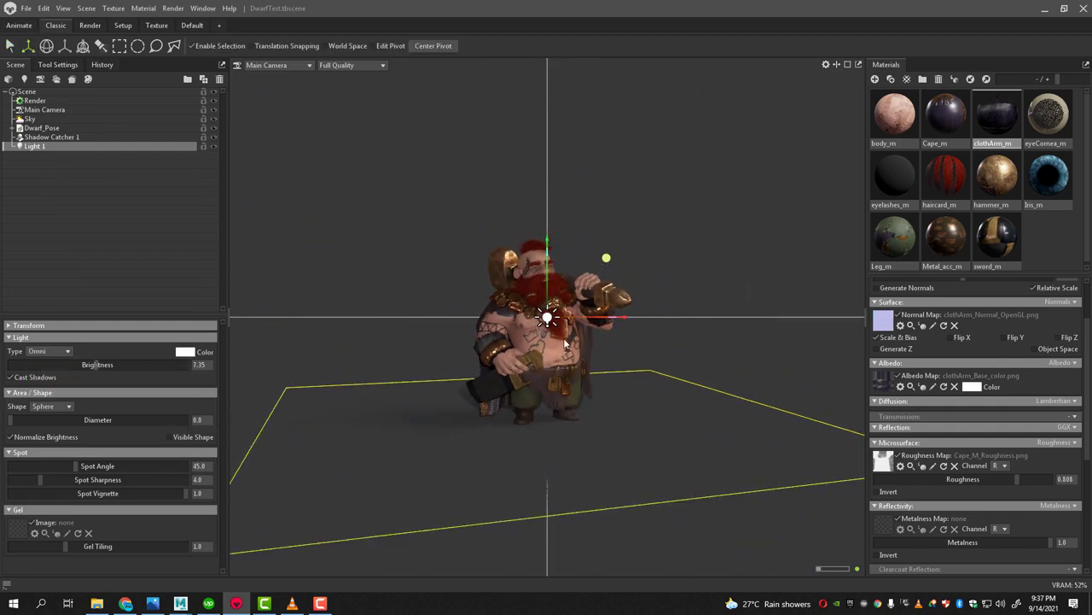
pyautogui.moveTo(564, 342); pyautogui.dragTo(597, 289)
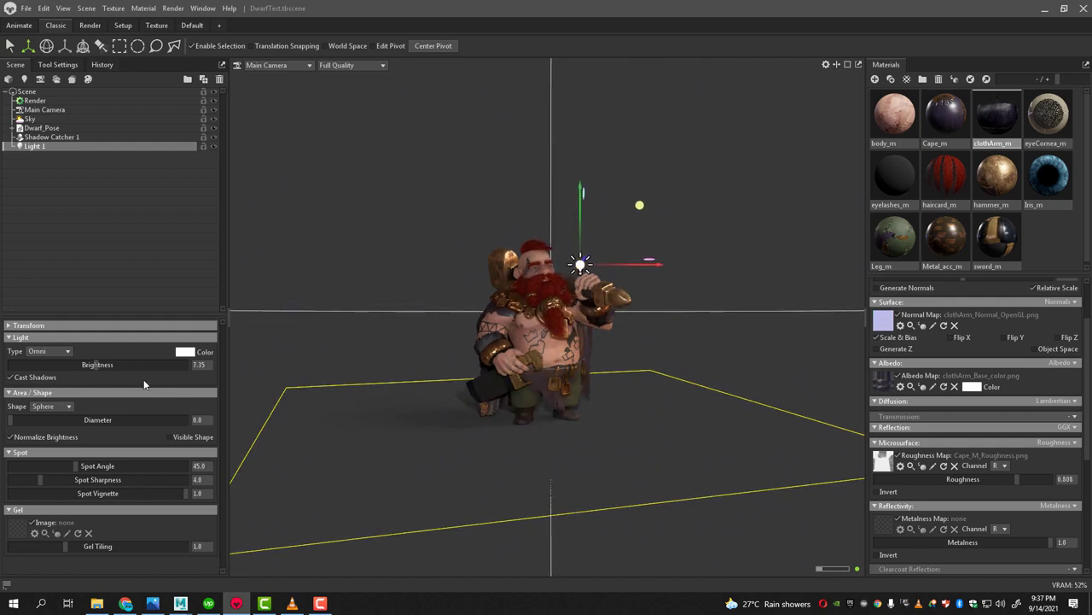
pyautogui.moveTo(253, 440)
pyautogui.mouseDown()
pyautogui.moveTo(370, 451)
pyautogui.moveTo(345, 489)
pyautogui.moveTo(444, 492)
pyautogui.moveTo(434, 491)
pyautogui.moveTo(514, 440)
pyautogui.mouseUp()
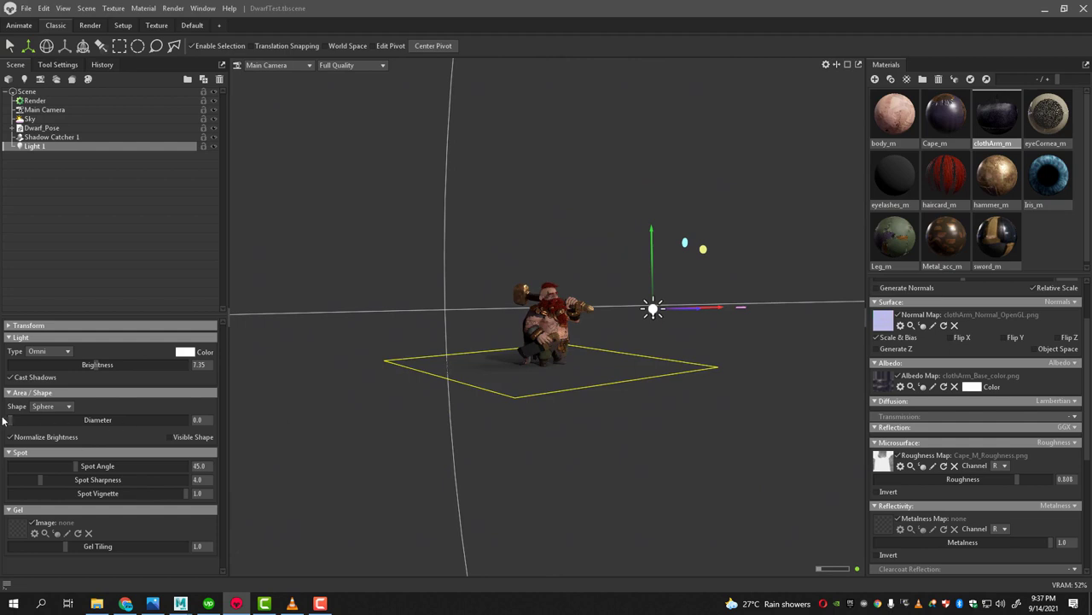
pyautogui.moveTo(4, 420); pyautogui.dragTo(29, 425)
# Step: Give Light 1 diameter 103.9 and brightness 7.039, then lift it above the dwarf
pyautogui.moveTo(26, 424)
pyautogui.mouseDown()
pyautogui.moveTo(153, 423)
pyautogui.moveTo(124, 439)
pyautogui.mouseUp()
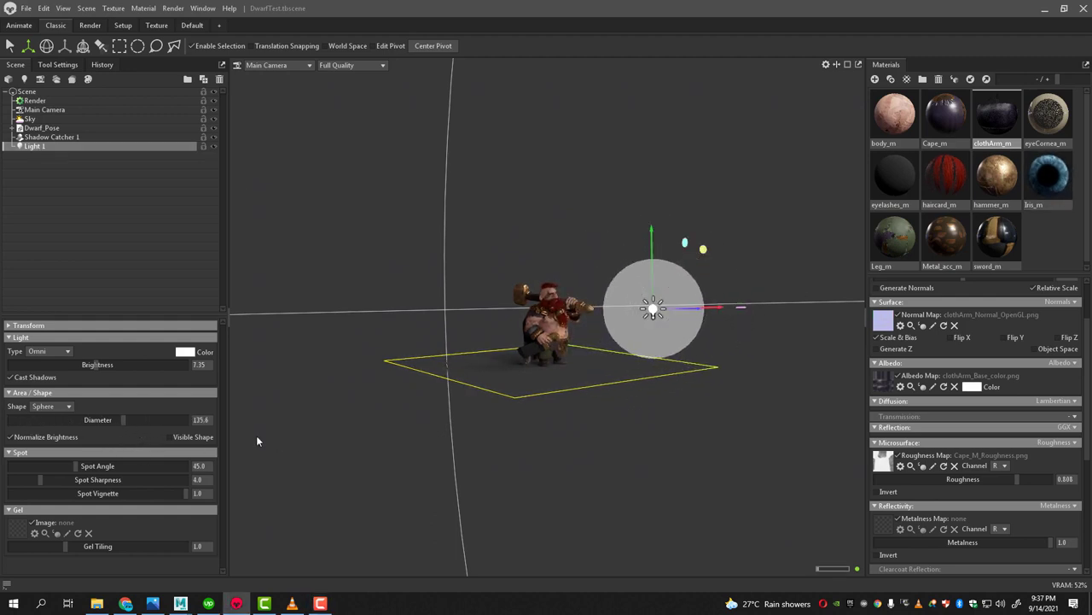
pyautogui.moveTo(89, 365); pyautogui.dragTo(75, 365)
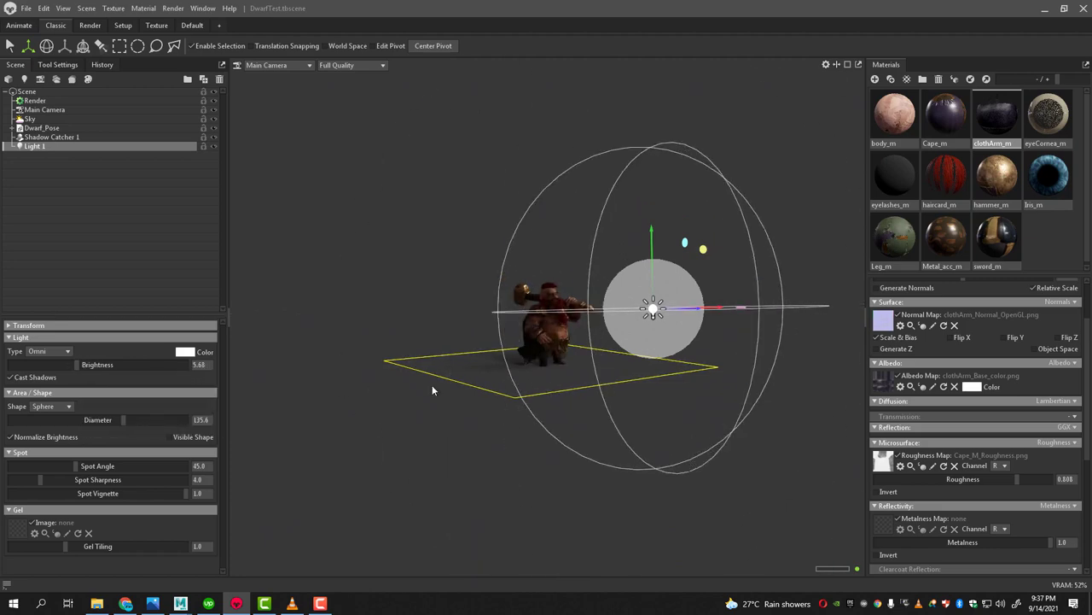
pyautogui.moveTo(432, 385)
pyautogui.mouseDown()
pyautogui.moveTo(468, 382)
pyautogui.moveTo(647, 283)
pyautogui.moveTo(616, 350)
pyautogui.moveTo(734, 237)
pyautogui.moveTo(758, 380)
pyautogui.moveTo(637, 350)
pyautogui.moveTo(627, 332)
pyautogui.moveTo(663, 341)
pyautogui.mouseUp()
pyautogui.scroll(3, 640, 351)
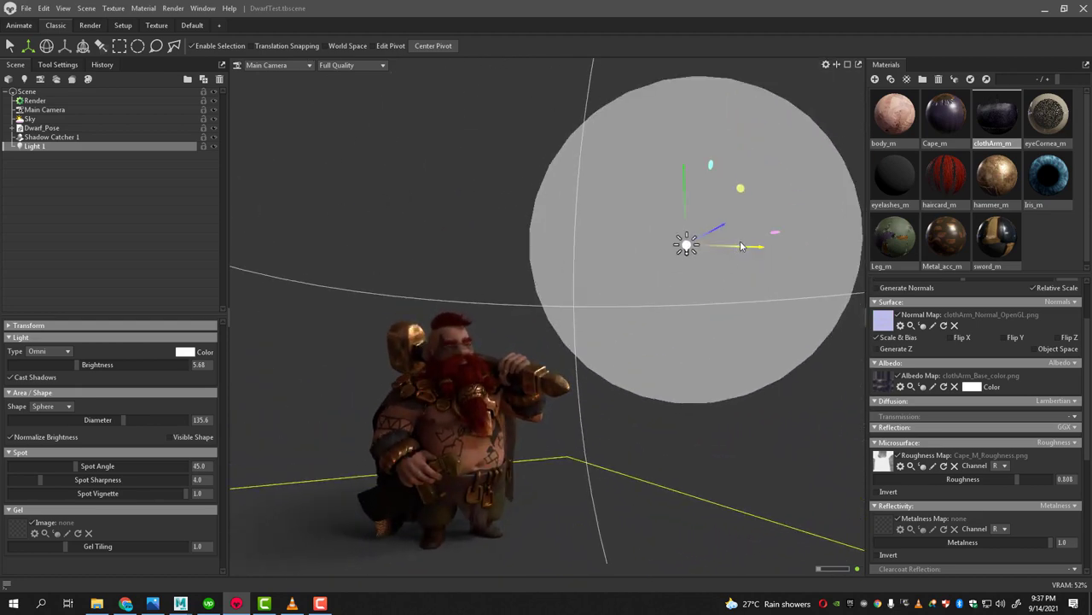
pyautogui.moveTo(741, 247); pyautogui.dragTo(623, 346)
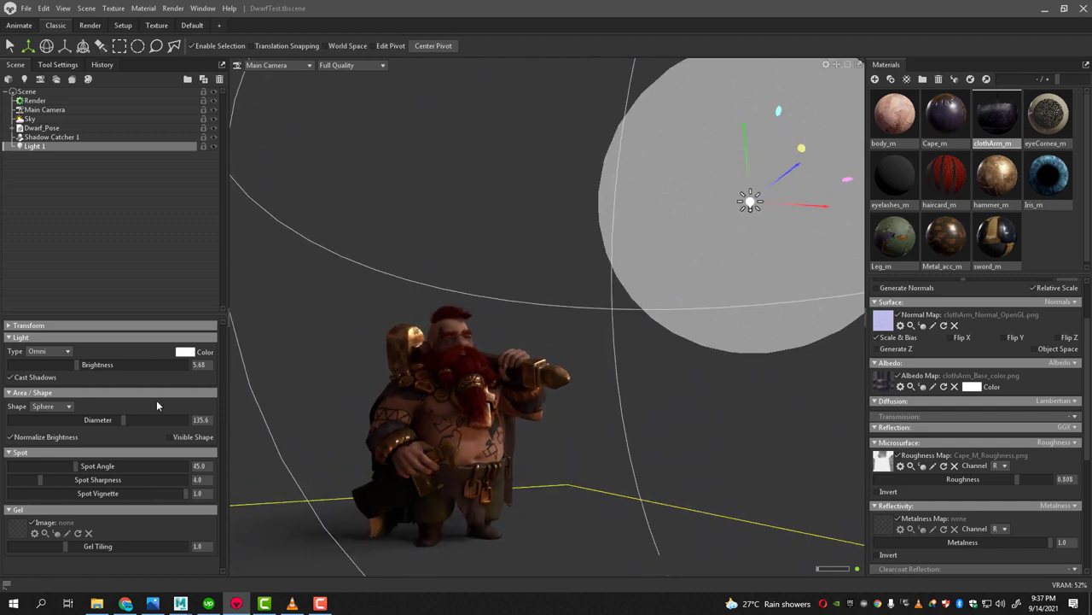
pyautogui.moveTo(124, 419)
pyautogui.mouseDown()
pyautogui.moveTo(111, 419)
pyautogui.moveTo(149, 420)
pyautogui.moveTo(117, 425)
pyautogui.mouseUp()
pyautogui.moveTo(78, 367); pyautogui.dragTo(89, 373)
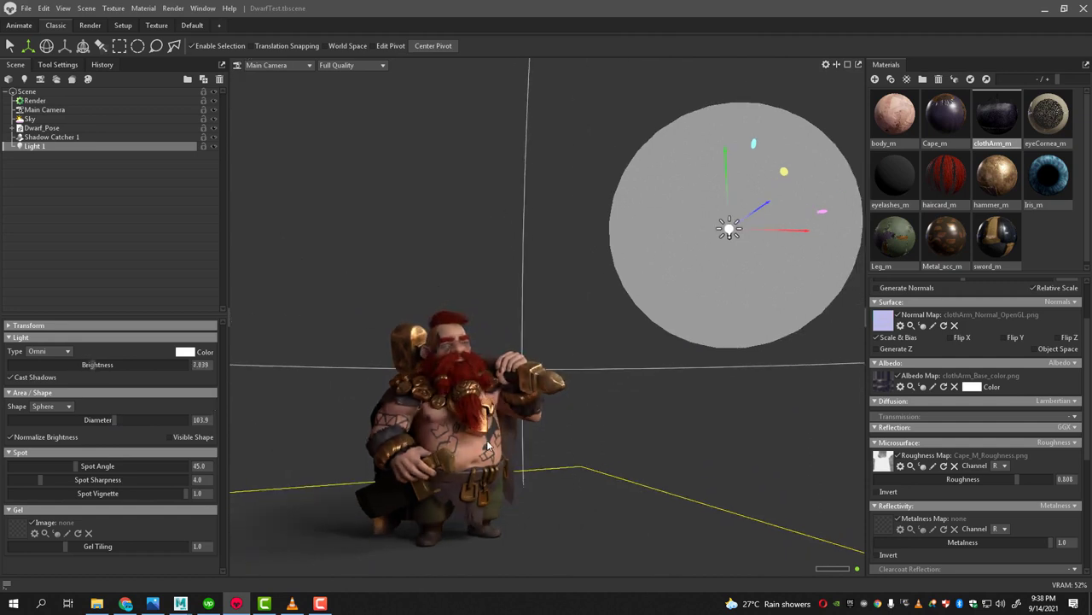
pyautogui.moveTo(512, 375)
pyautogui.mouseDown()
pyautogui.moveTo(538, 414)
pyautogui.moveTo(548, 476)
pyautogui.mouseUp()
pyautogui.moveTo(585, 367)
pyautogui.mouseDown()
pyautogui.moveTo(628, 378)
pyautogui.moveTo(592, 419)
pyautogui.moveTo(584, 249)
pyautogui.moveTo(625, 253)
pyautogui.moveTo(686, 310)
pyautogui.moveTo(609, 261)
pyautogui.moveTo(556, 257)
pyautogui.mouseUp()
# Step: Drag Light 1 toward the view centre and slide it to the right of the dwarf
pyautogui.moveTo(715, 148); pyautogui.dragTo(641, 355)
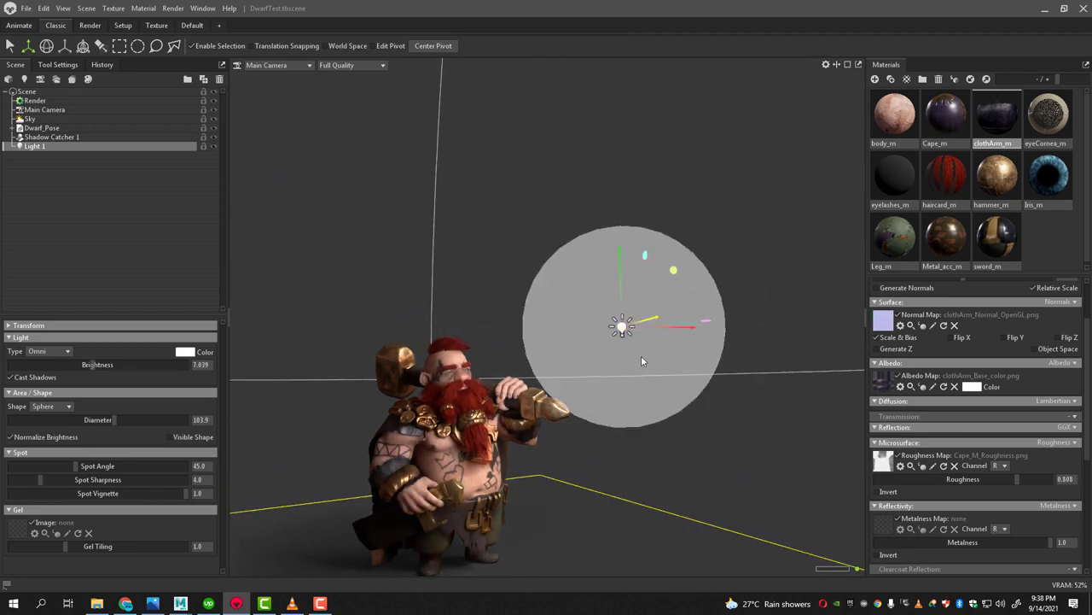
pyautogui.moveTo(590, 396)
pyautogui.mouseDown(button='right')
pyautogui.moveTo(655, 411)
pyautogui.moveTo(715, 313)
pyautogui.mouseUp(button='right')
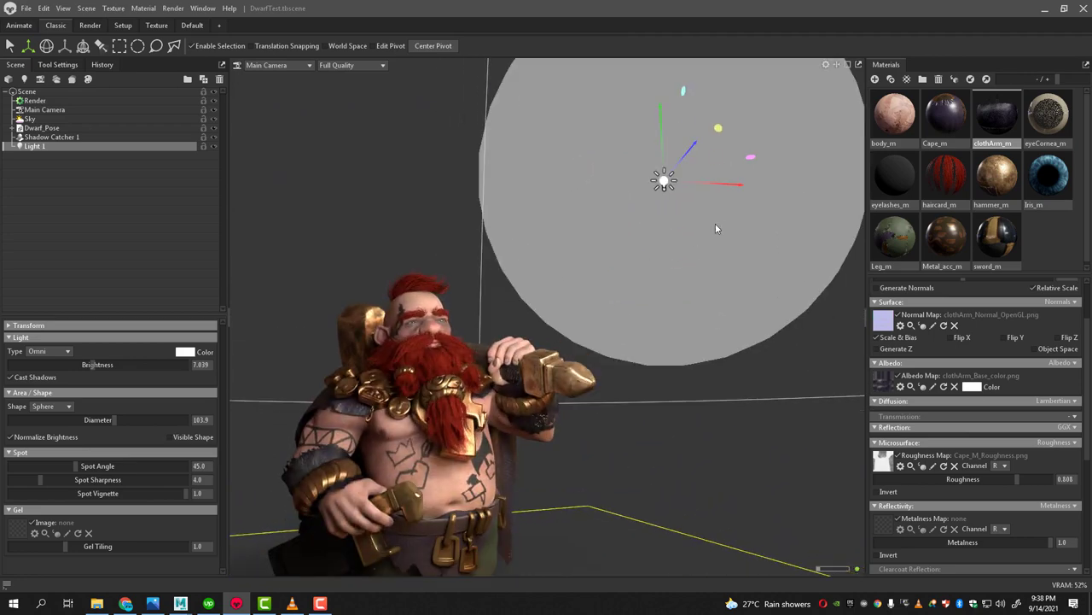
pyautogui.moveTo(730, 188); pyautogui.dragTo(785, 184)
pyautogui.moveTo(583, 289); pyautogui.dragTo(580, 313, button='right')
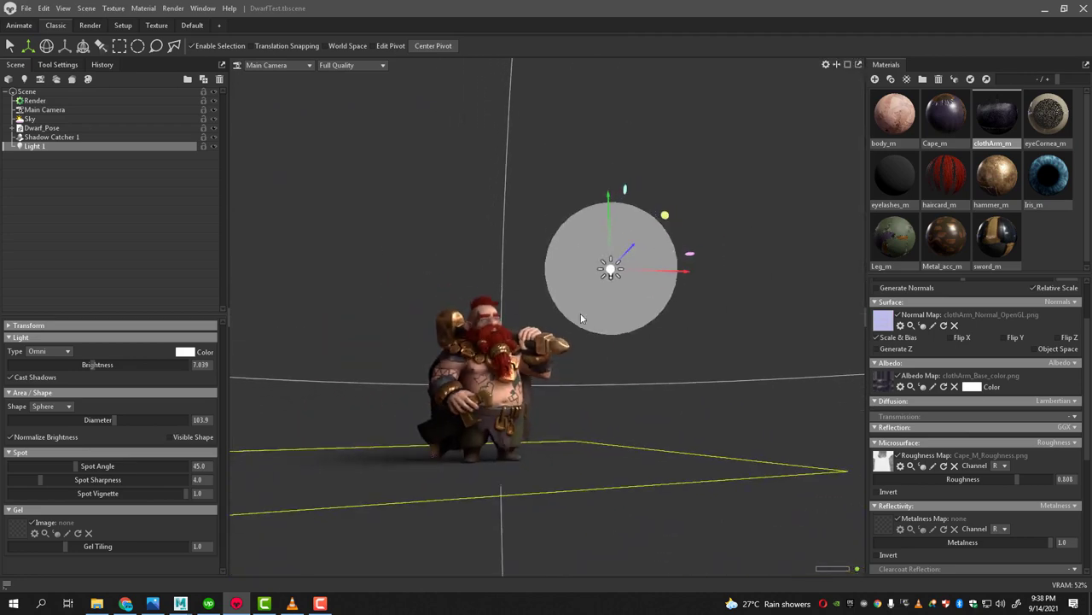
pyautogui.moveTo(581, 313)
pyautogui.mouseDown()
pyautogui.moveTo(678, 246)
pyautogui.moveTo(675, 177)
pyautogui.mouseUp()
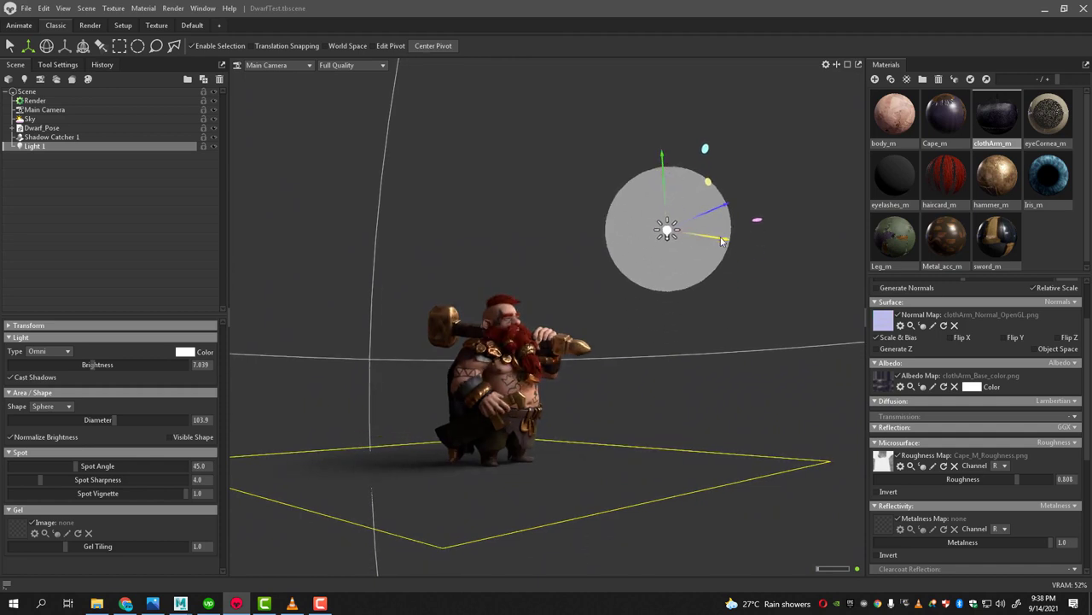
pyautogui.moveTo(721, 241); pyautogui.dragTo(598, 378)
pyautogui.moveTo(598, 378)
pyautogui.mouseDown(button='right')
pyautogui.moveTo(717, 396)
pyautogui.moveTo(639, 402)
pyautogui.mouseUp(button='right')
pyautogui.moveTo(639, 402)
pyautogui.mouseDown()
pyautogui.moveTo(582, 416)
pyautogui.moveTo(629, 350)
pyautogui.mouseUp()
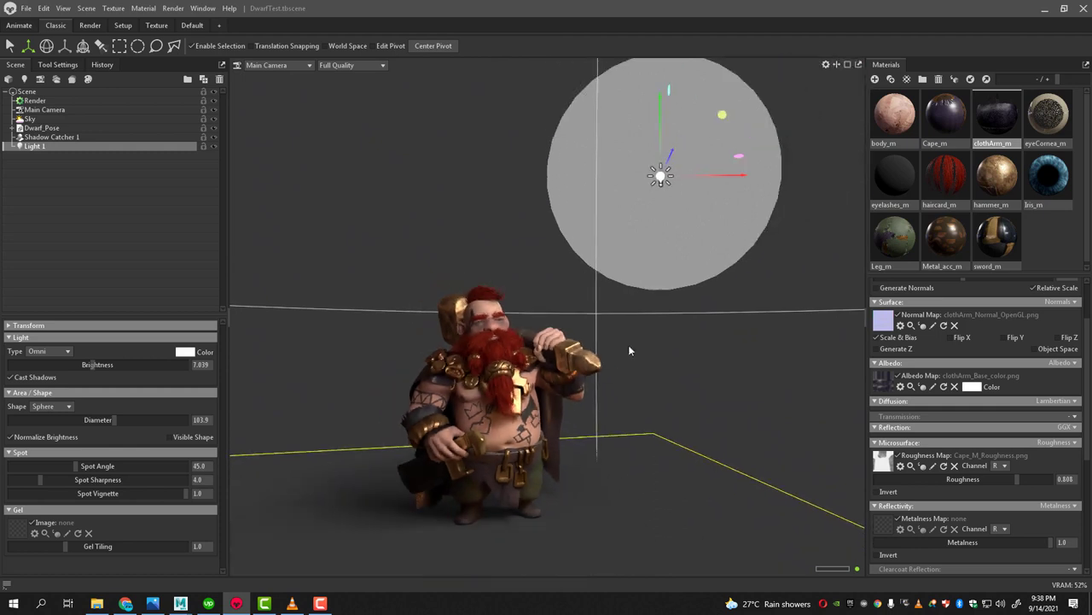
pyautogui.moveTo(741, 174); pyautogui.dragTo(852, 188)
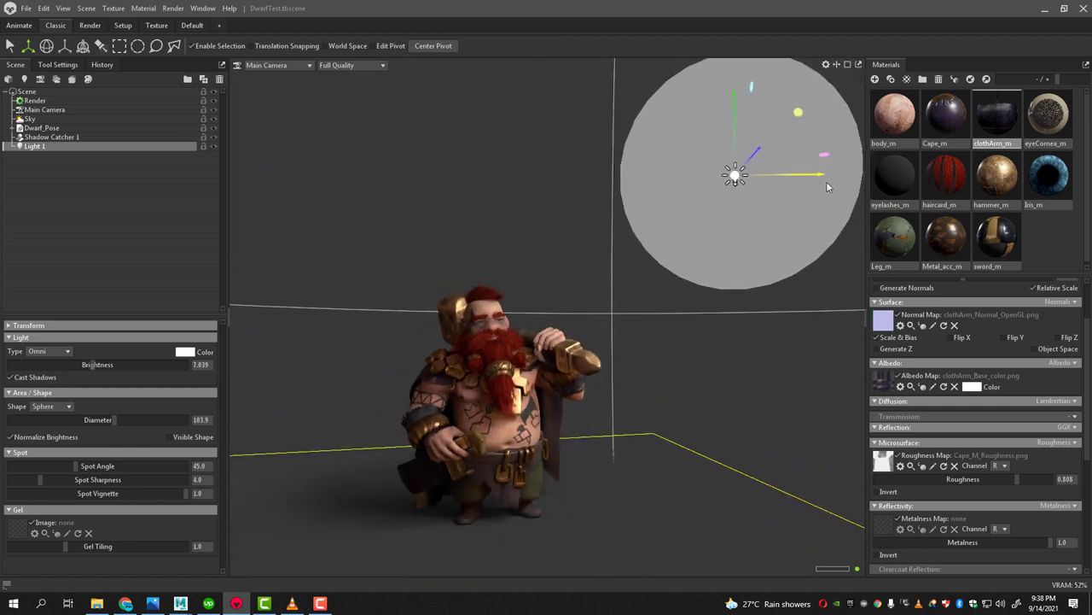
# Step: Raise Light 1 up and right, then fine-tune its spot high beside the dwarf
pyautogui.moveTo(851, 188); pyautogui.dragTo(601, 262, button='right')
pyautogui.moveTo(601, 262)
pyautogui.mouseDown()
pyautogui.moveTo(590, 373)
pyautogui.moveTo(626, 424)
pyautogui.mouseUp()
pyautogui.moveTo(659, 377)
pyautogui.mouseDown()
pyautogui.moveTo(689, 341)
pyautogui.moveTo(616, 279)
pyautogui.mouseUp()
pyautogui.moveTo(617, 279); pyautogui.dragTo(634, 342, button='right')
pyautogui.moveTo(633, 342); pyautogui.dragTo(656, 333)
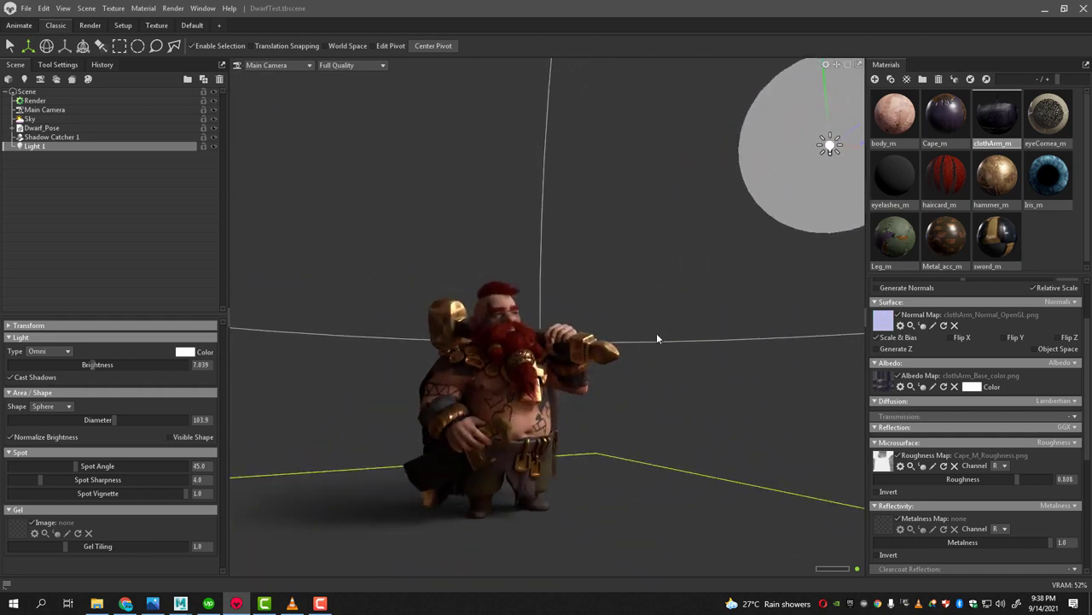
pyautogui.moveTo(656, 333); pyautogui.dragTo(620, 381, button='right')
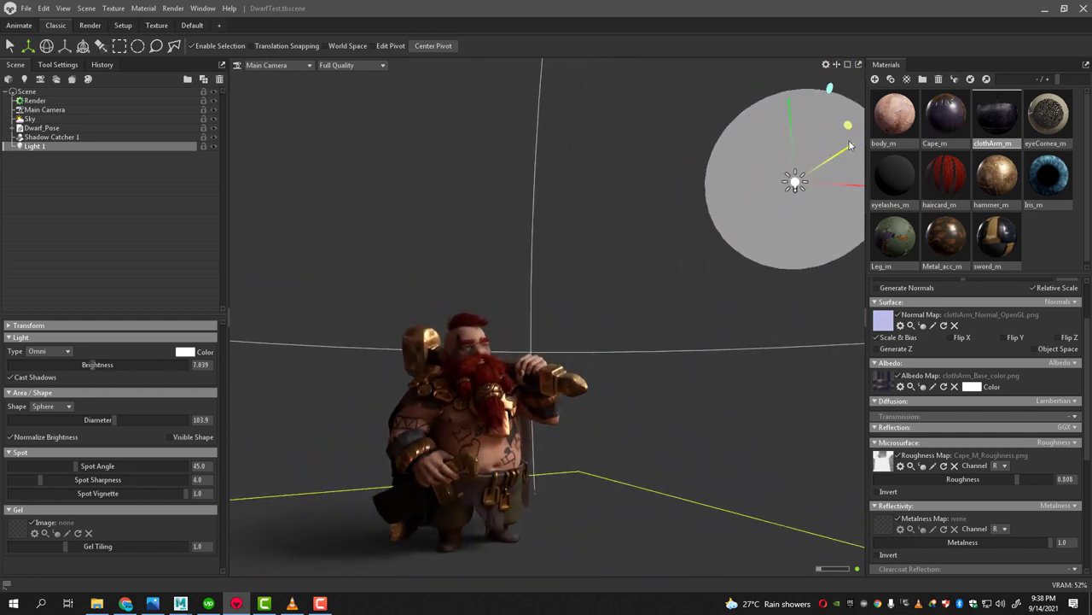
pyautogui.moveTo(850, 146)
pyautogui.mouseDown()
pyautogui.moveTo(804, 192)
pyautogui.moveTo(717, 205)
pyautogui.moveTo(723, 248)
pyautogui.mouseUp()
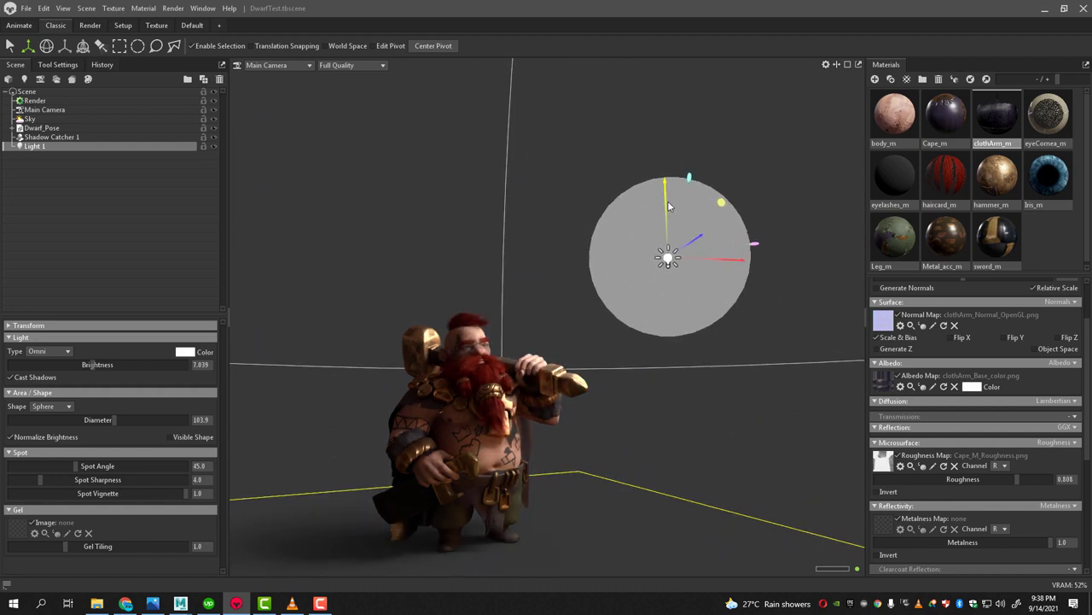
pyautogui.moveTo(724, 248)
pyautogui.mouseDown(button='right')
pyautogui.moveTo(760, 412)
pyautogui.moveTo(778, 334)
pyautogui.moveTo(736, 306)
pyautogui.mouseUp(button='right')
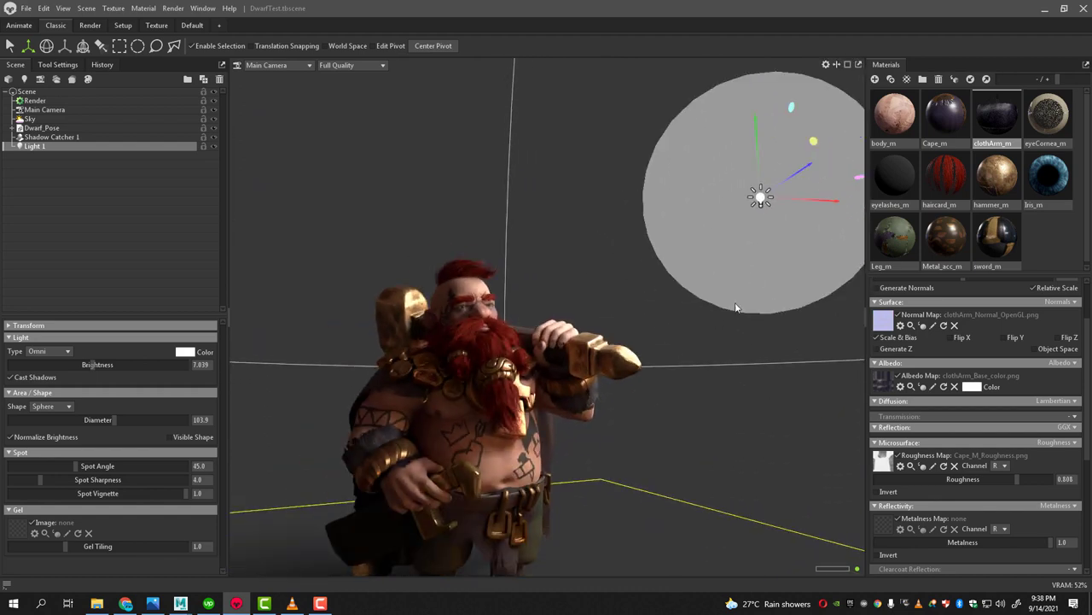
pyautogui.moveTo(779, 242); pyautogui.dragTo(768, 248)
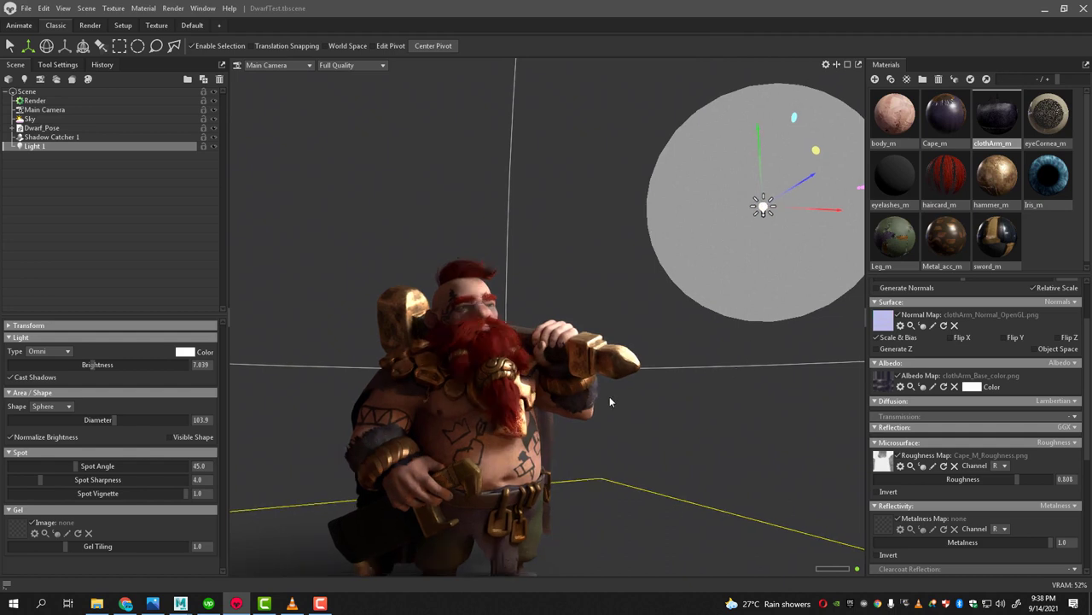
pyautogui.moveTo(609, 396); pyautogui.dragTo(662, 379, button='right')
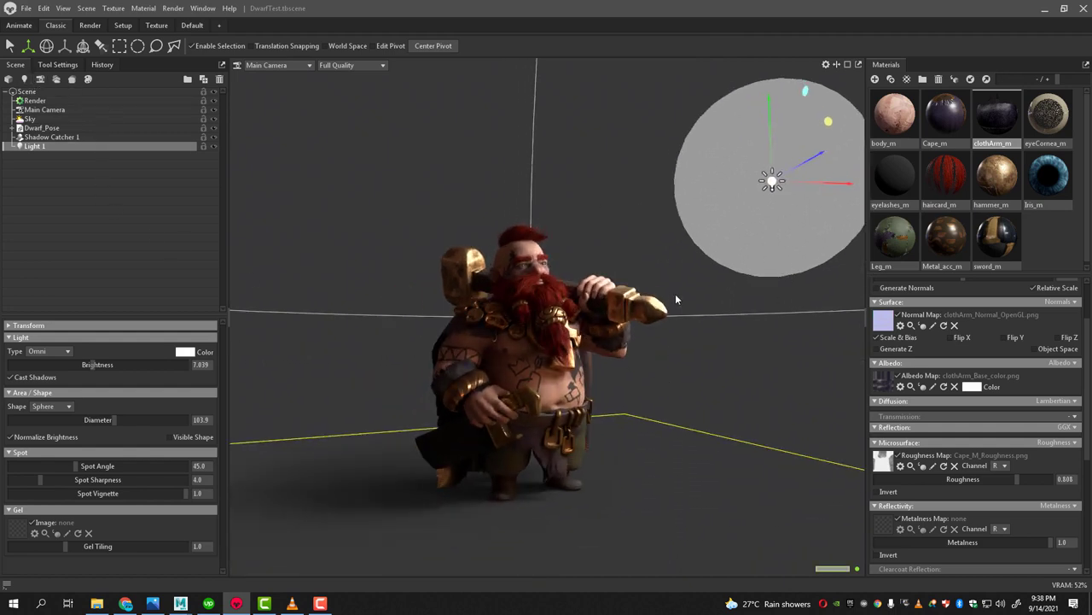
# Step: Turn Light 1's visible shape off and tint it warm cream (243, 236, 218)
pyautogui.click(170, 437)
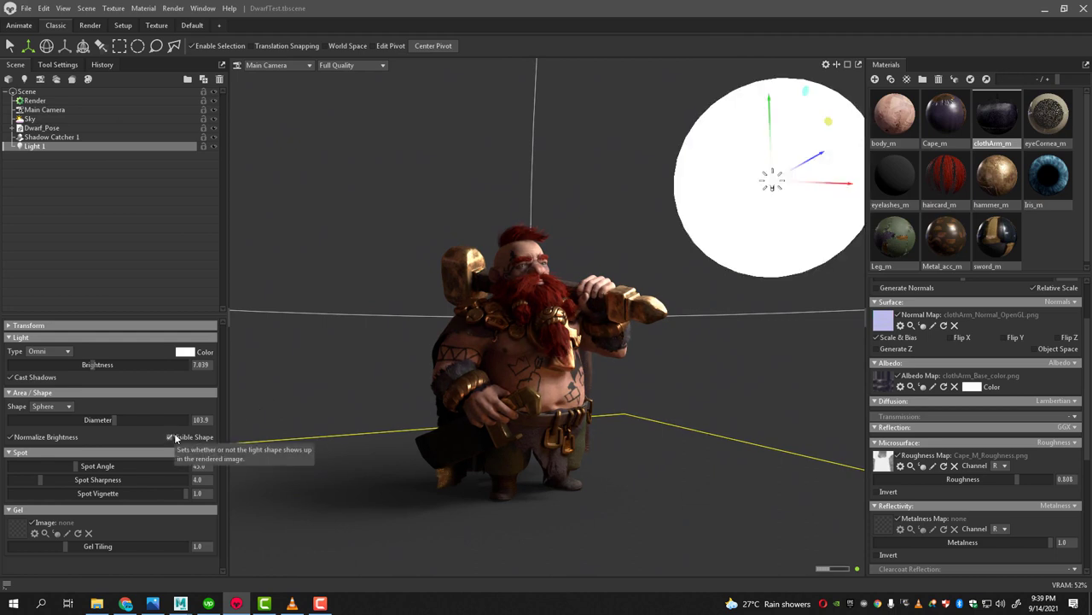
pyautogui.click(171, 437)
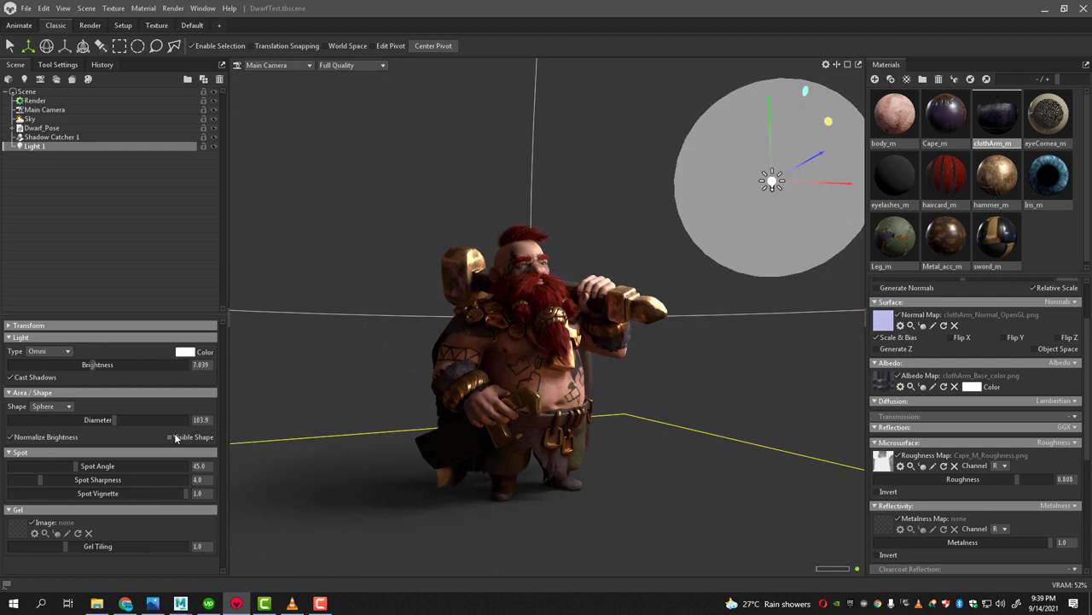
pyautogui.click(192, 354)
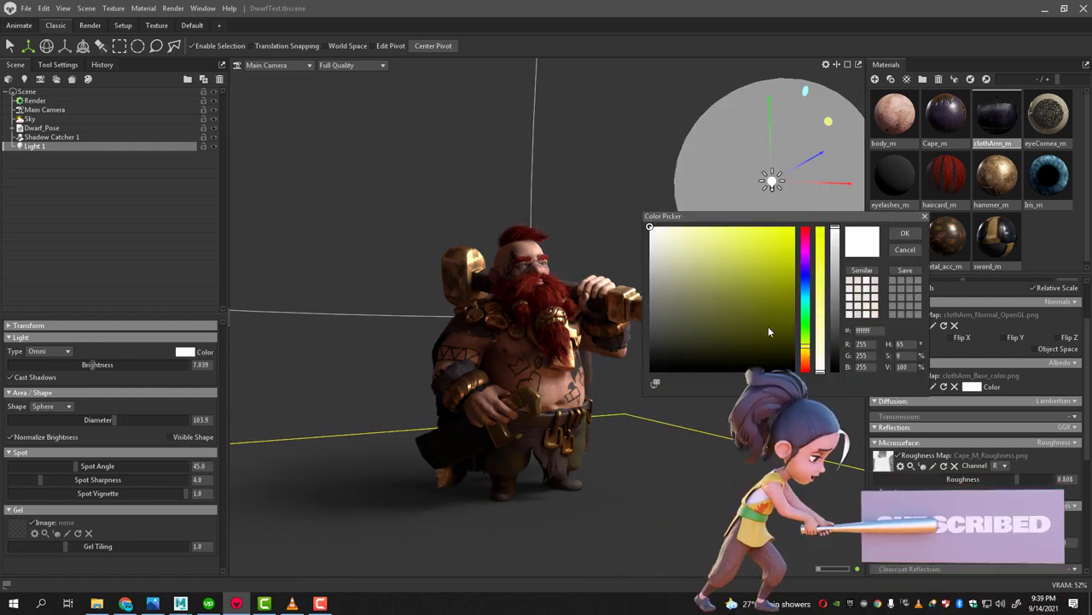
pyautogui.click(805, 353)
pyautogui.click(666, 234)
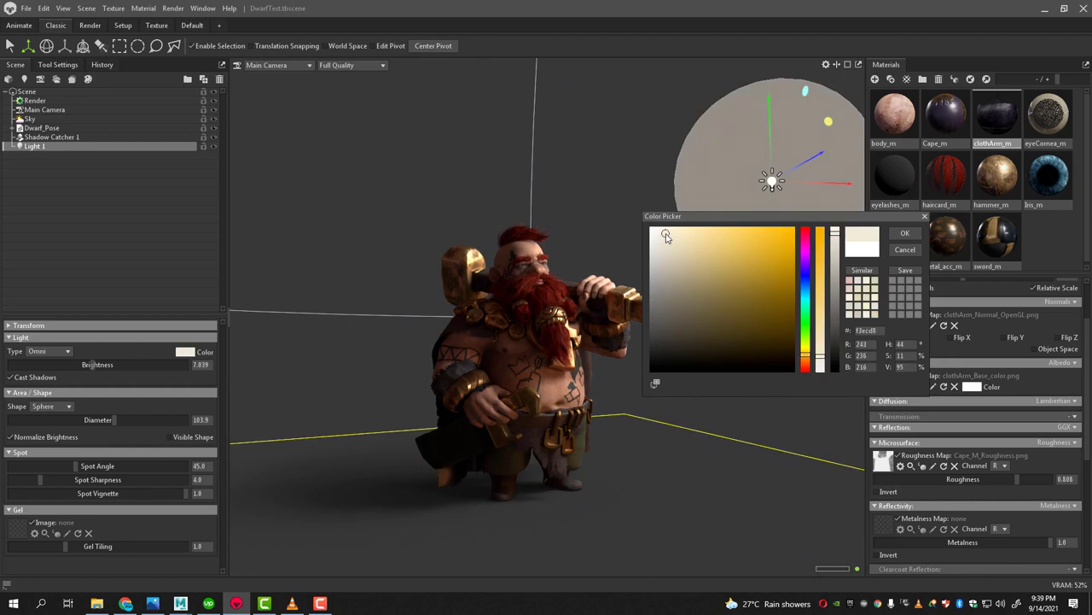
pyautogui.moveTo(665, 236); pyautogui.dragTo(659, 232)
pyautogui.click(903, 234)
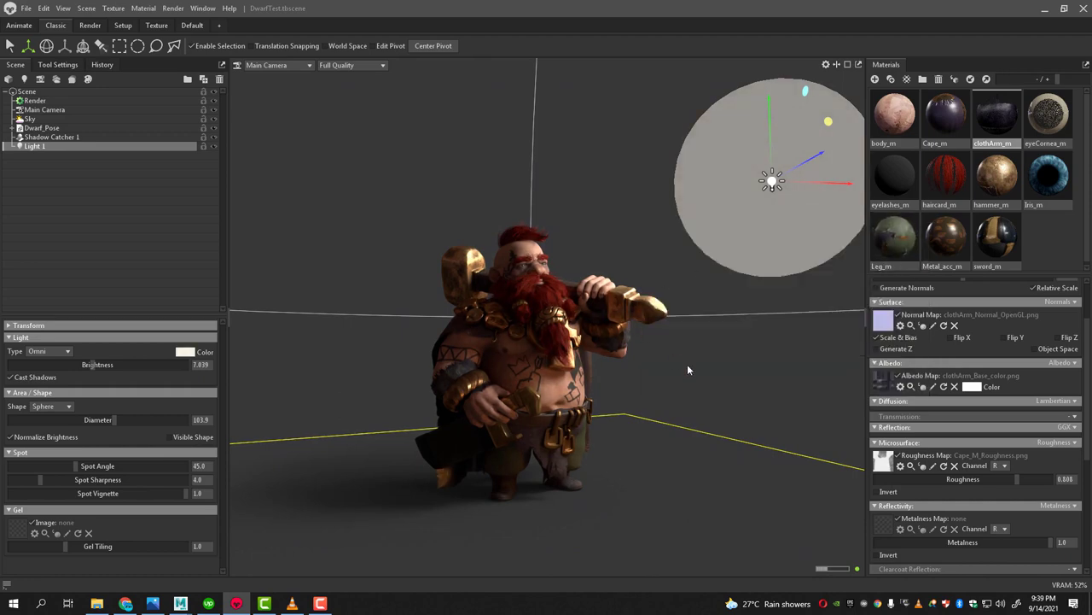
pyautogui.moveTo(687, 364)
pyautogui.mouseDown()
pyautogui.moveTo(633, 409)
pyautogui.moveTo(659, 421)
pyautogui.mouseUp()
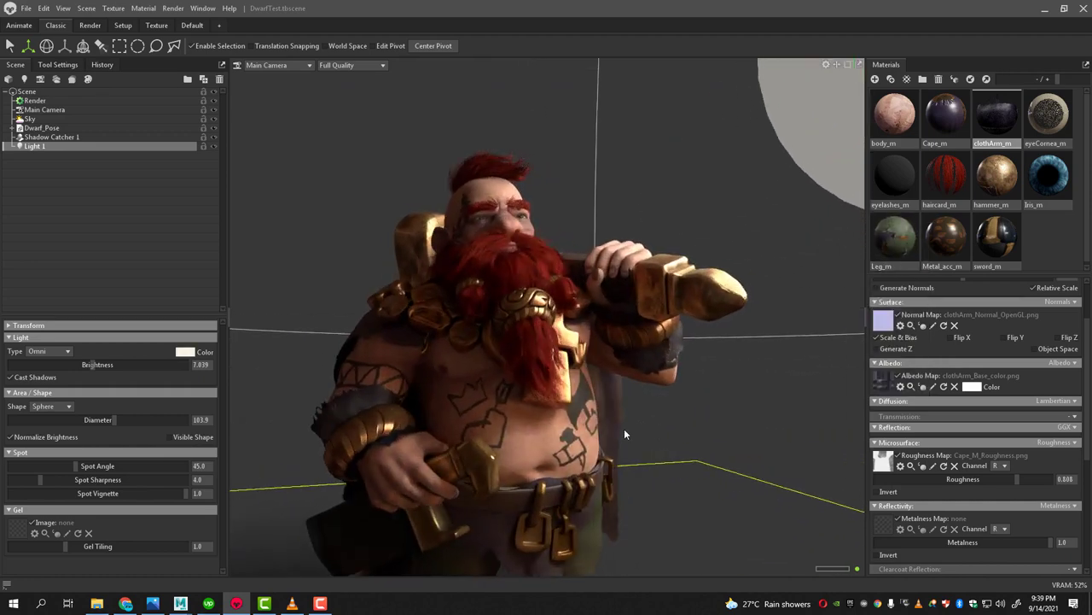
pyautogui.scroll(-5, 517, 382)
pyautogui.moveTo(517, 382); pyautogui.dragTo(495, 367)
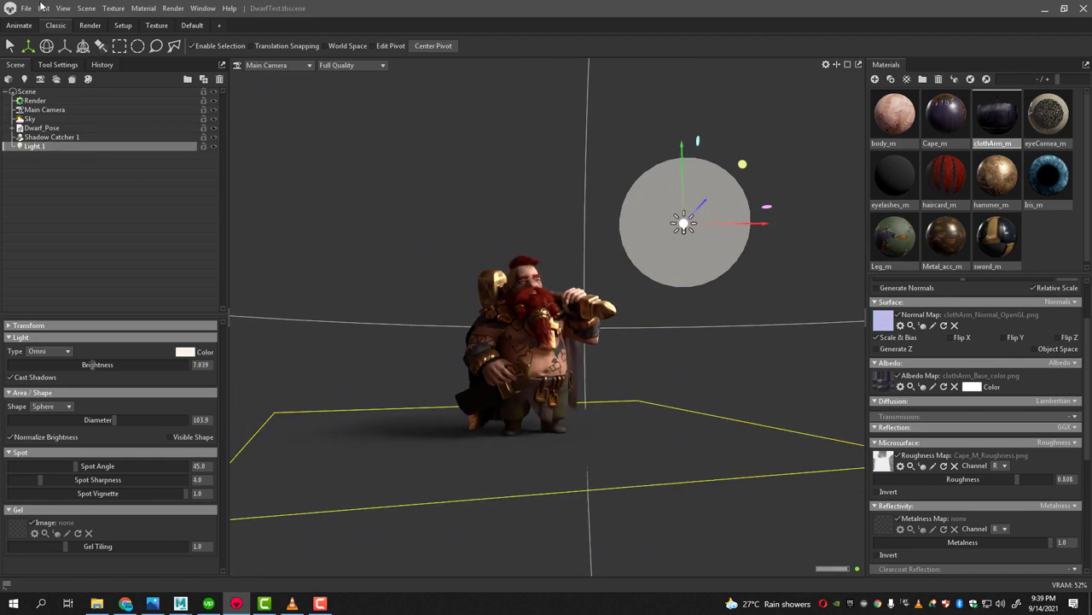
# Step: Add a second light, Light 2, and set its type to Omni
pyautogui.click(23, 79)
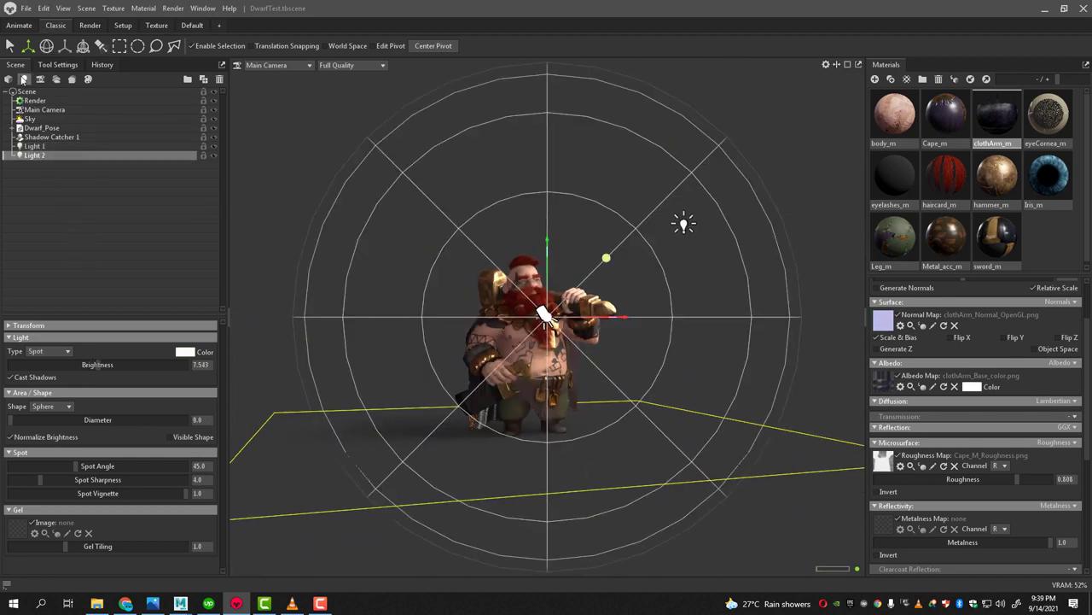
pyautogui.moveTo(512, 298)
pyautogui.mouseDown()
pyautogui.moveTo(581, 336)
pyautogui.moveTo(336, 254)
pyautogui.mouseUp()
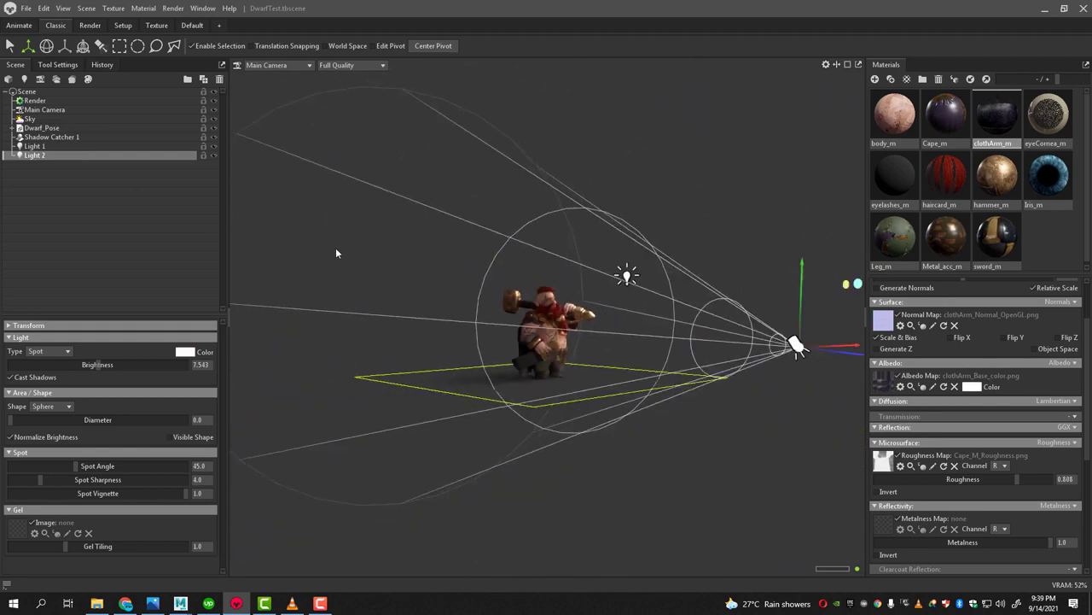
pyautogui.click(48, 351)
pyautogui.click(44, 382)
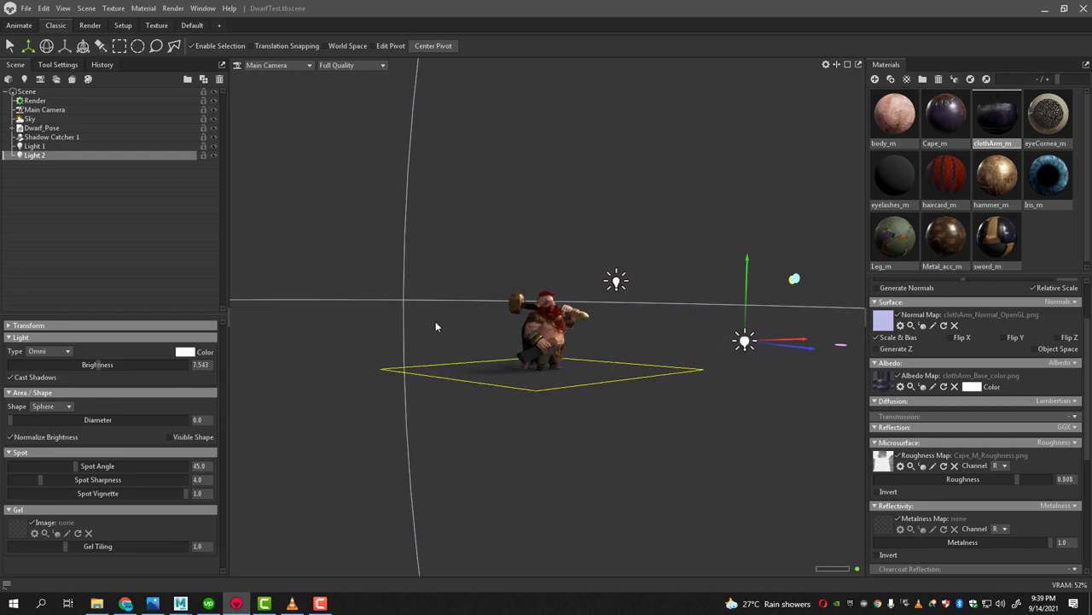
# Step: Place Light 2 above and to the left of the dwarf
pyautogui.moveTo(435, 321)
pyautogui.mouseDown()
pyautogui.moveTo(584, 336)
pyautogui.moveTo(668, 452)
pyautogui.moveTo(433, 333)
pyautogui.moveTo(384, 292)
pyautogui.moveTo(441, 350)
pyautogui.mouseUp()
pyautogui.moveTo(365, 228)
pyautogui.mouseDown()
pyautogui.moveTo(474, 230)
pyautogui.moveTo(572, 252)
pyautogui.moveTo(646, 338)
pyautogui.moveTo(502, 398)
pyautogui.mouseUp()
pyautogui.scroll(5, 623, 422)
pyautogui.moveTo(623, 427)
pyautogui.mouseDown()
pyautogui.moveTo(617, 413)
pyautogui.moveTo(293, 331)
pyautogui.moveTo(367, 333)
pyautogui.mouseUp()
pyautogui.scroll(-3, 618, 413)
pyautogui.scroll(2, 294, 331)
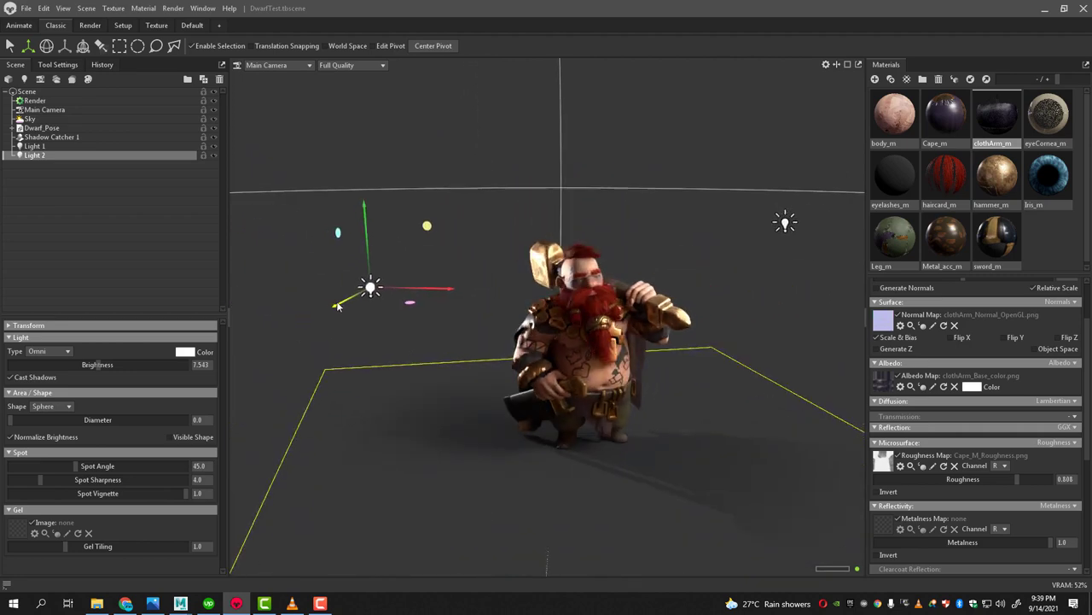
pyautogui.scroll(5, 550, 337)
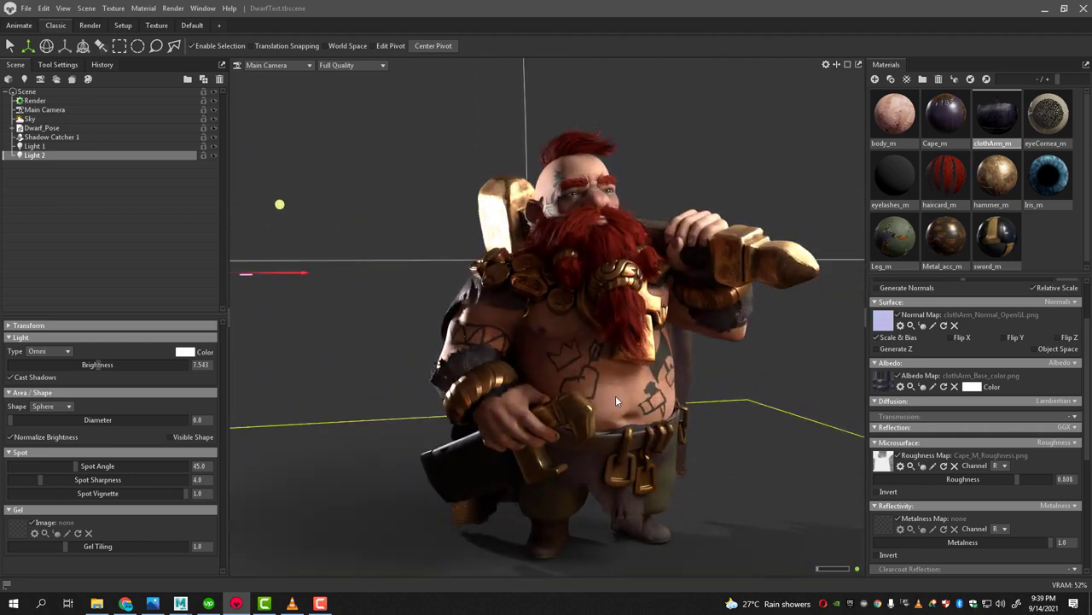
pyautogui.moveTo(615, 395); pyautogui.dragTo(390, 342)
pyautogui.moveTo(239, 275)
pyautogui.mouseDown()
pyautogui.moveTo(245, 304)
pyautogui.moveTo(276, 290)
pyautogui.moveTo(234, 207)
pyautogui.moveTo(239, 161)
pyautogui.moveTo(257, 173)
pyautogui.mouseUp()
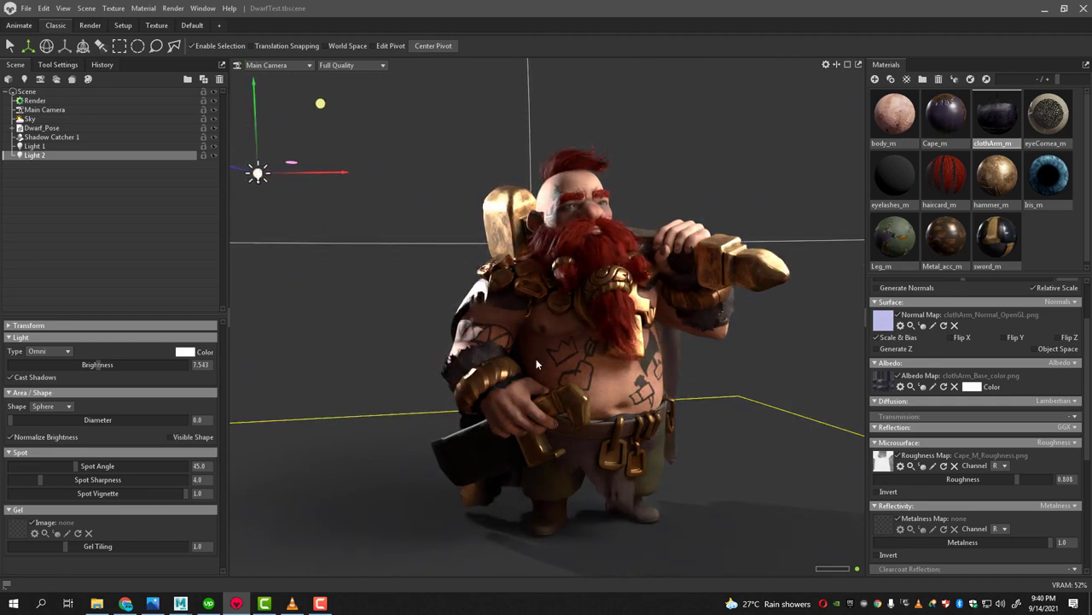
# Step: Colour Light 2 a medium blue (87, 135, 210) in the Color Picker
pyautogui.click(184, 352)
pyautogui.click(805, 294)
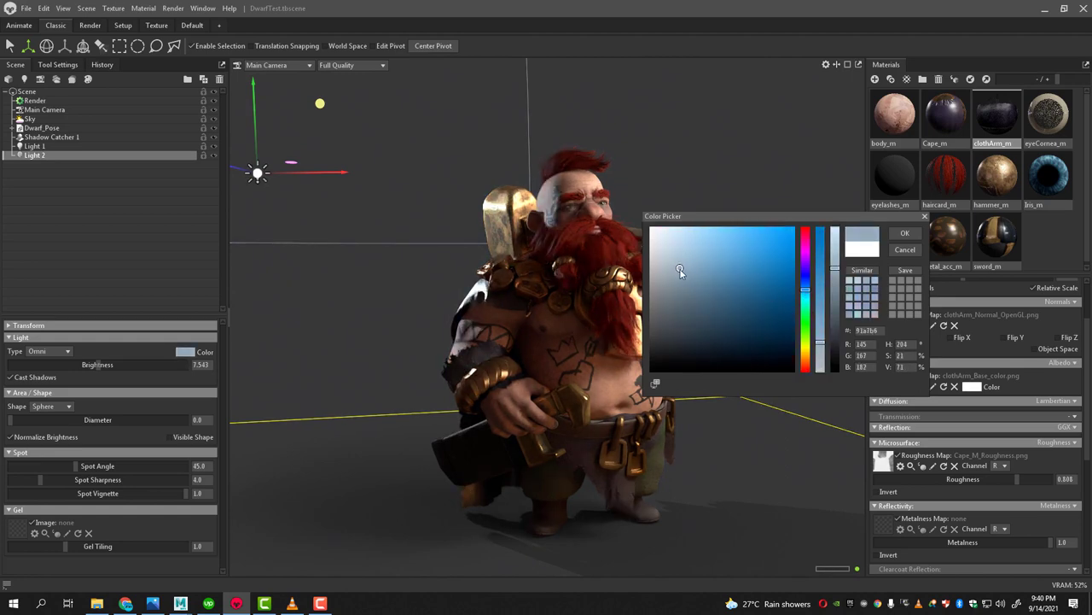
pyautogui.moveTo(680, 271); pyautogui.dragTo(728, 280)
pyautogui.moveTo(806, 291); pyautogui.dragTo(807, 284)
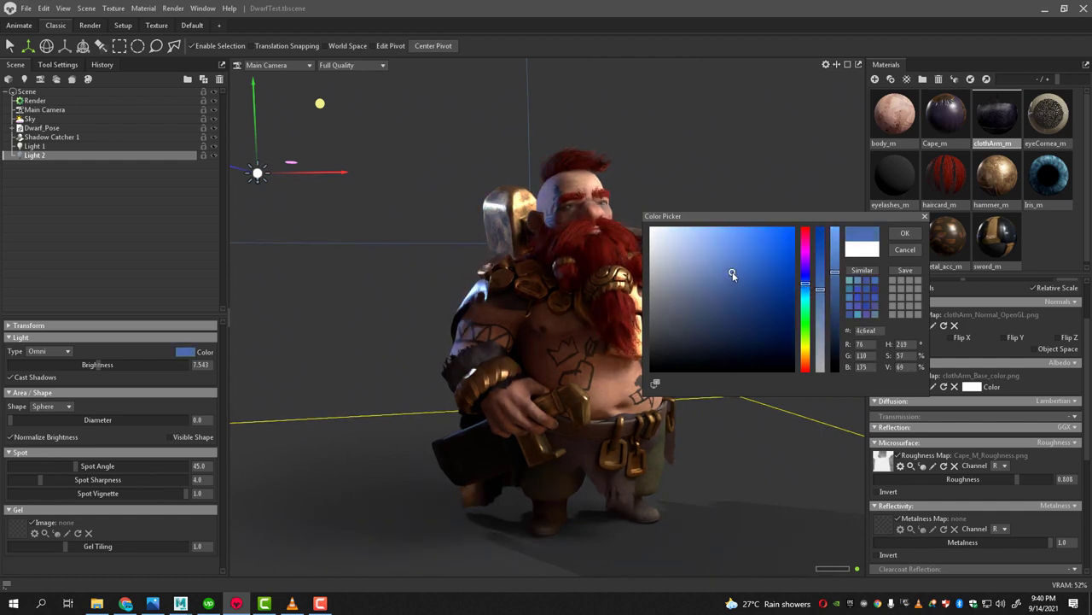
pyautogui.moveTo(733, 271)
pyautogui.mouseDown()
pyautogui.moveTo(745, 270)
pyautogui.moveTo(737, 262)
pyautogui.mouseUp()
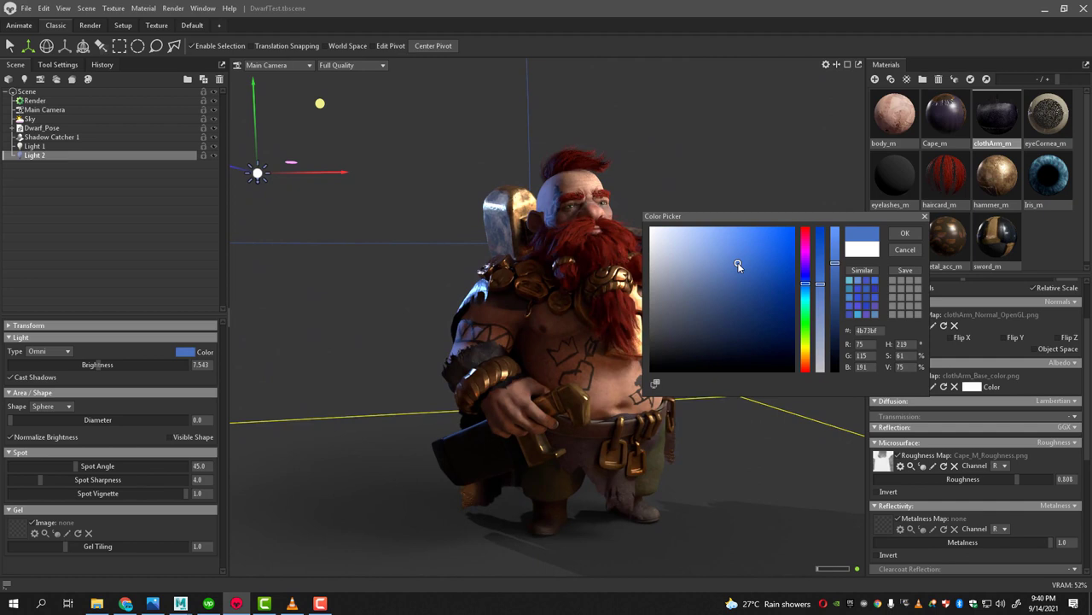
pyautogui.click(807, 292)
pyautogui.moveTo(806, 292); pyautogui.dragTo(836, 253)
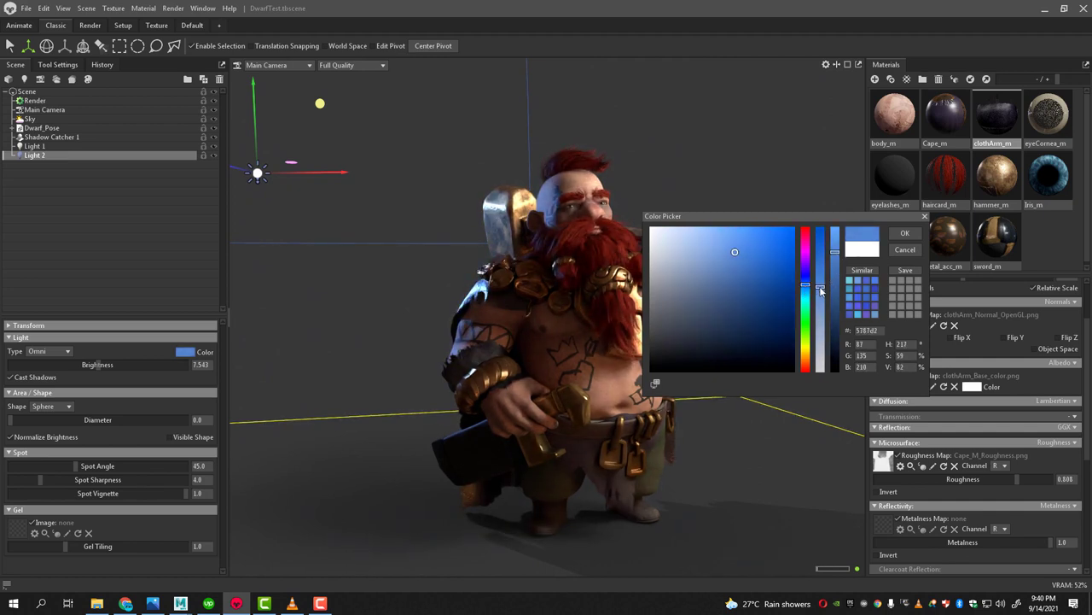
pyautogui.click(905, 233)
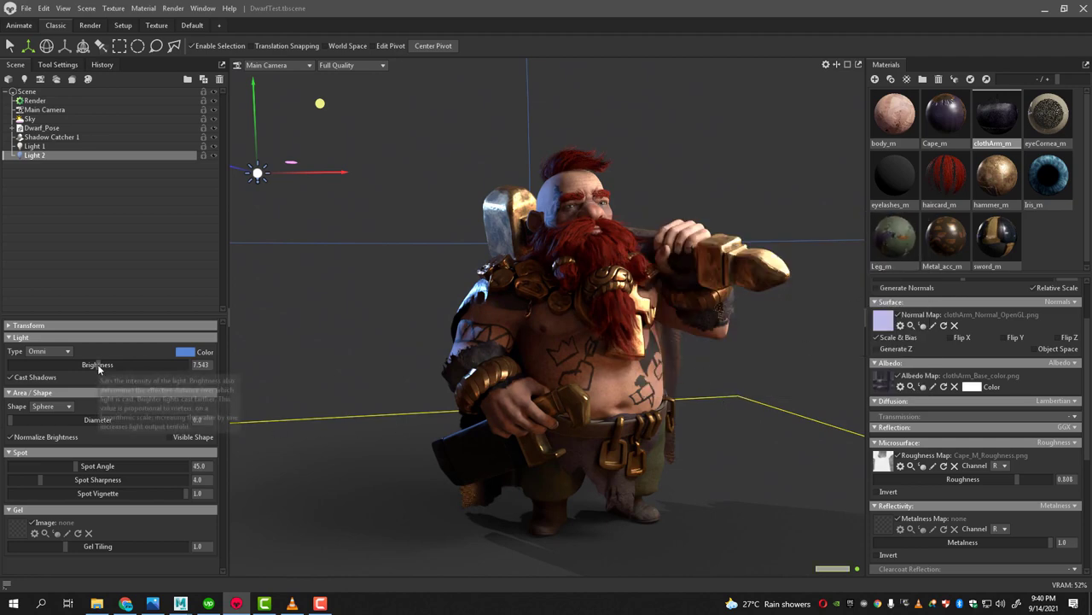
# Step: Raise Light 2's brightness to about 7.67, enlarge its diameter, then deselect it
pyautogui.moveTo(98, 364); pyautogui.dragTo(100, 365)
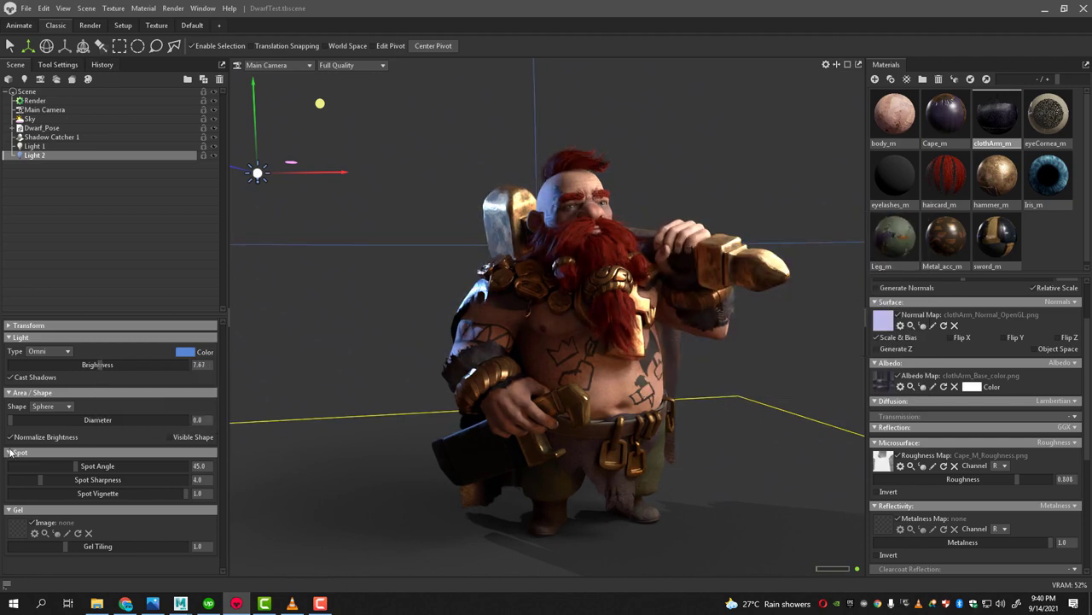
pyautogui.moveTo(17, 419)
pyautogui.mouseDown()
pyautogui.moveTo(148, 430)
pyautogui.moveTo(108, 411)
pyautogui.mouseUp()
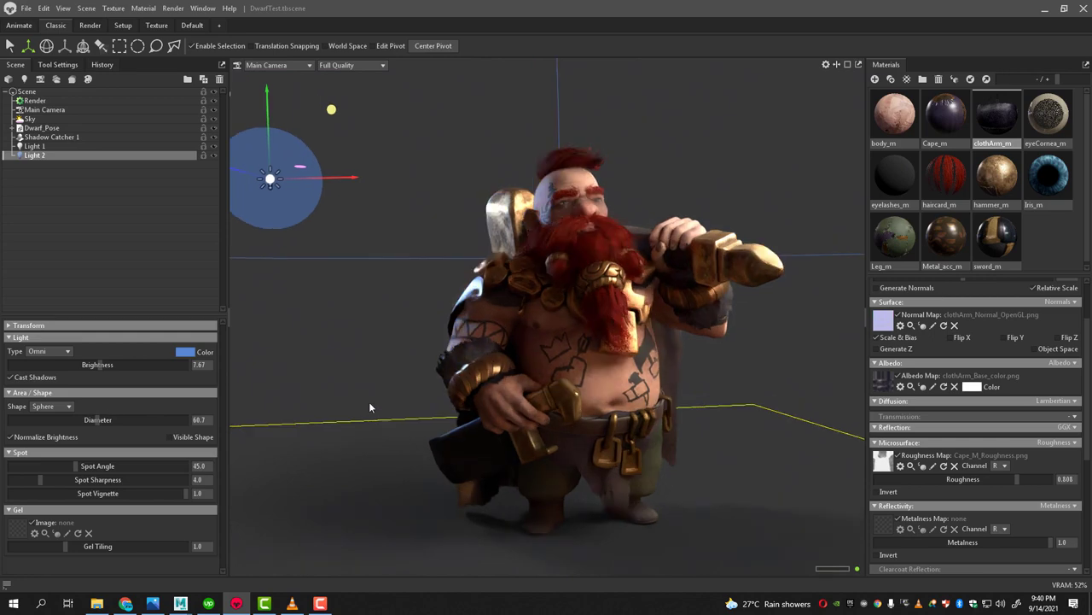
pyautogui.click(758, 361)
pyautogui.moveTo(758, 360)
pyautogui.mouseDown()
pyautogui.moveTo(730, 412)
pyautogui.moveTo(670, 394)
pyautogui.moveTo(700, 440)
pyautogui.moveTo(625, 415)
pyautogui.mouseUp()
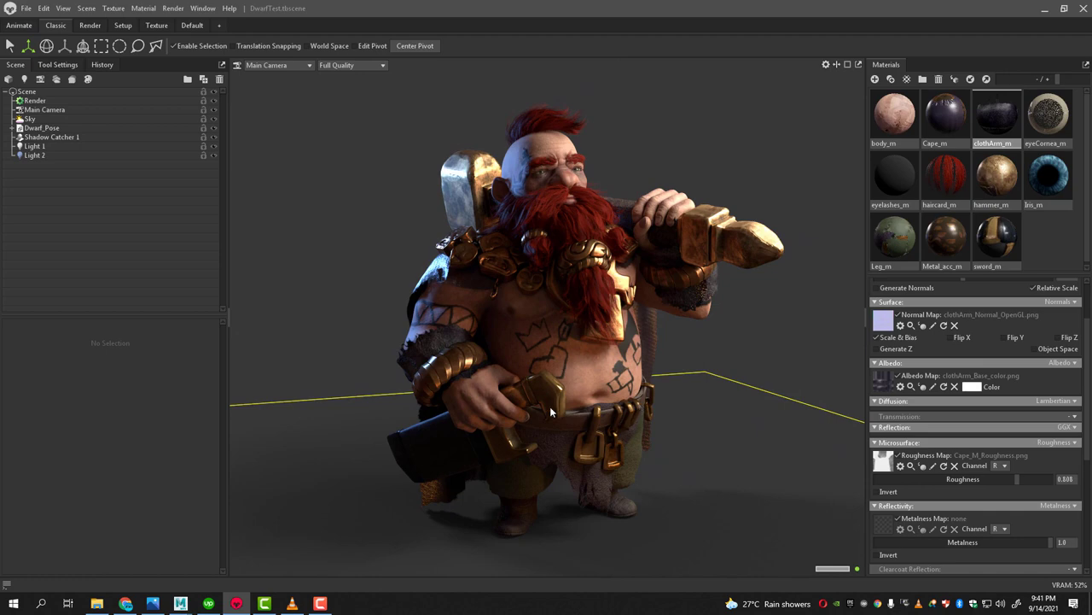
# Step: Add a third light to the scene and set its type to Omni
pyautogui.click(24, 80)
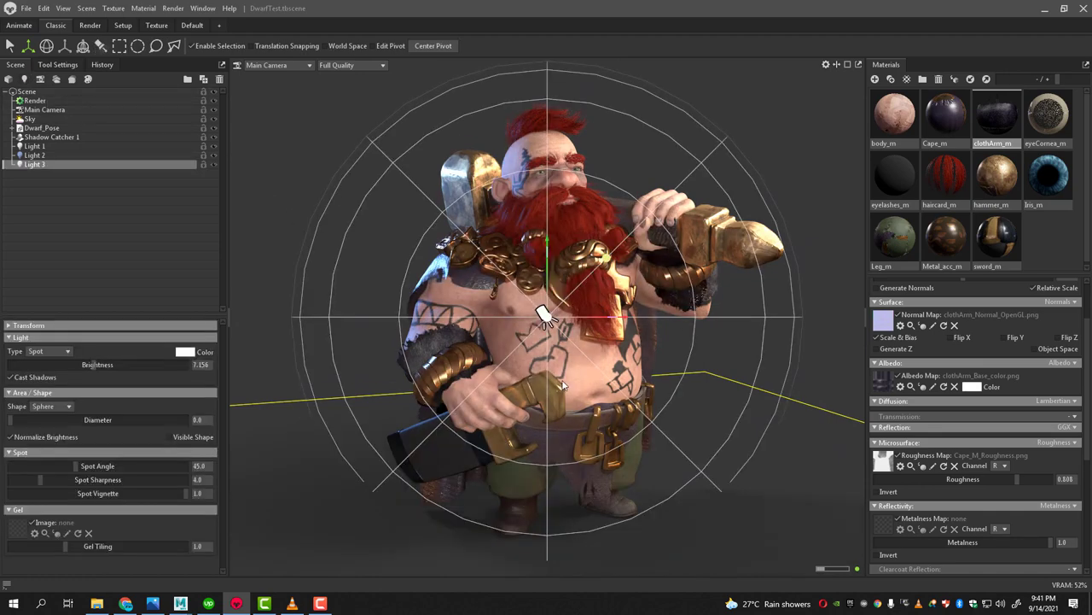
pyautogui.click(45, 351)
pyautogui.click(44, 374)
pyautogui.click(61, 356)
pyautogui.click(38, 383)
# Step: Move Light 3 in front of the dwarf near his face
pyautogui.scroll(-2, 559, 333)
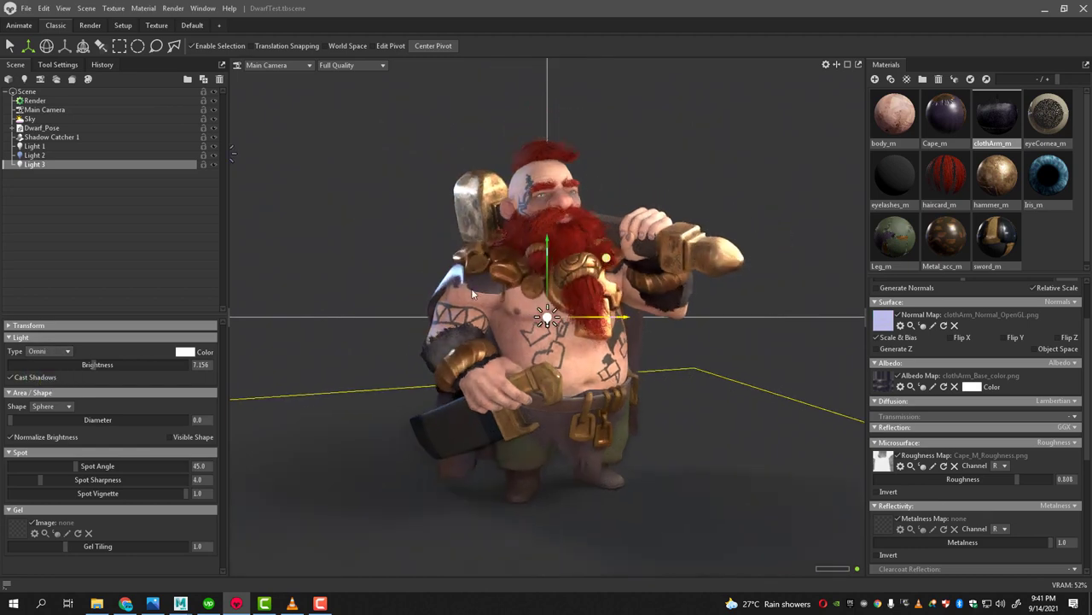
pyautogui.scroll(-3, 559, 332)
pyautogui.moveTo(558, 330); pyautogui.dragTo(501, 444)
pyautogui.moveTo(417, 551); pyautogui.dragTo(384, 341)
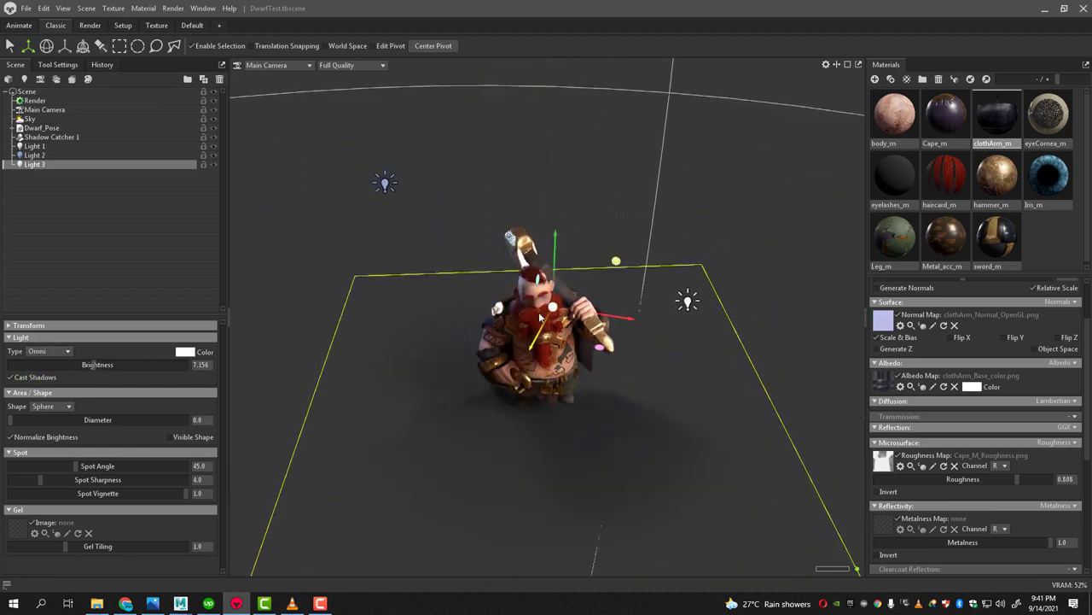
pyautogui.moveTo(611, 378)
pyautogui.mouseDown()
pyautogui.moveTo(556, 263)
pyautogui.moveTo(722, 235)
pyautogui.mouseUp()
pyautogui.scroll(5, 768, 337)
pyautogui.scroll(3, 674, 316)
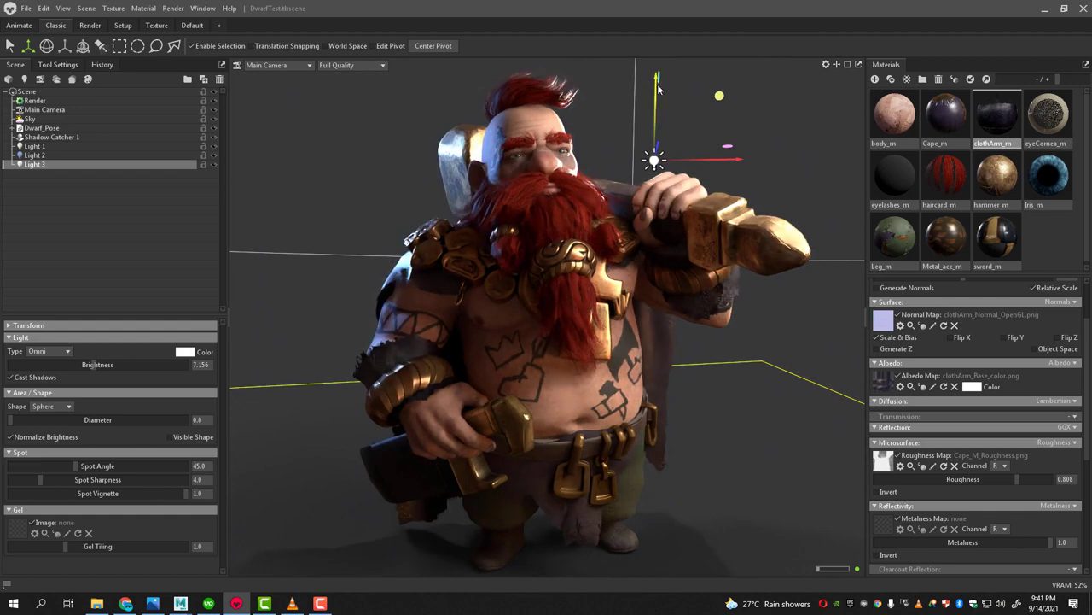
pyautogui.moveTo(674, 314)
pyautogui.mouseDown()
pyautogui.moveTo(732, 126)
pyautogui.moveTo(695, 127)
pyautogui.moveTo(680, 160)
pyautogui.moveTo(658, 75)
pyautogui.moveTo(568, 362)
pyautogui.moveTo(836, 321)
pyautogui.moveTo(788, 316)
pyautogui.mouseUp()
pyautogui.scroll(3, 688, 419)
pyautogui.moveTo(688, 419)
pyautogui.mouseDown()
pyautogui.moveTo(656, 432)
pyautogui.moveTo(674, 314)
pyautogui.mouseUp()
pyautogui.moveTo(668, 149)
pyautogui.mouseDown()
pyautogui.moveTo(728, 159)
pyautogui.moveTo(702, 209)
pyautogui.moveTo(718, 123)
pyautogui.mouseUp()
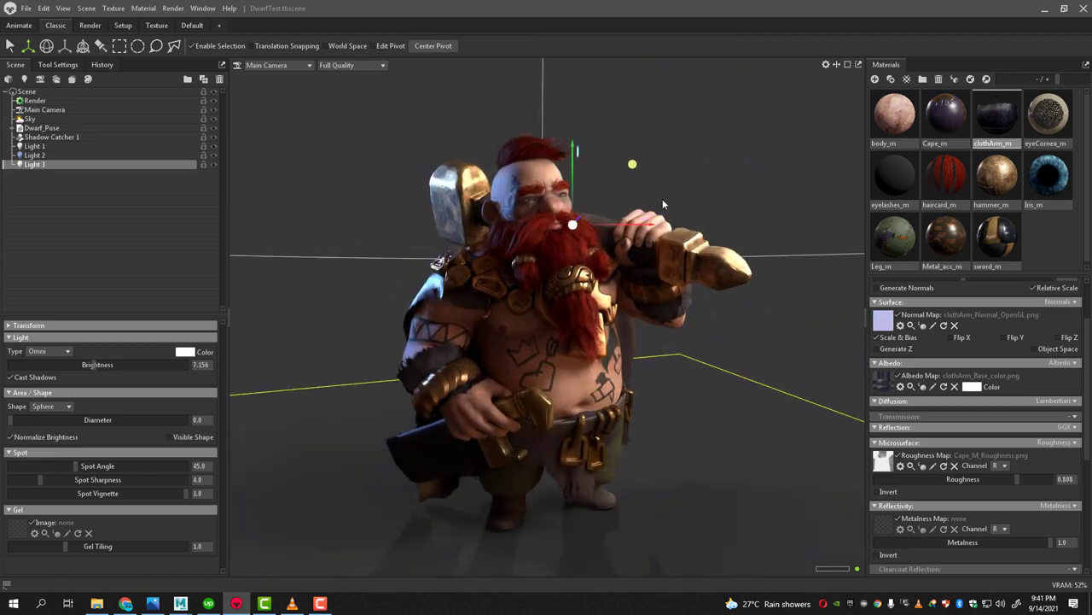
pyautogui.moveTo(662, 199)
pyautogui.mouseDown()
pyautogui.moveTo(604, 235)
pyautogui.moveTo(620, 245)
pyautogui.moveTo(530, 324)
pyautogui.moveTo(455, 320)
pyautogui.mouseUp()
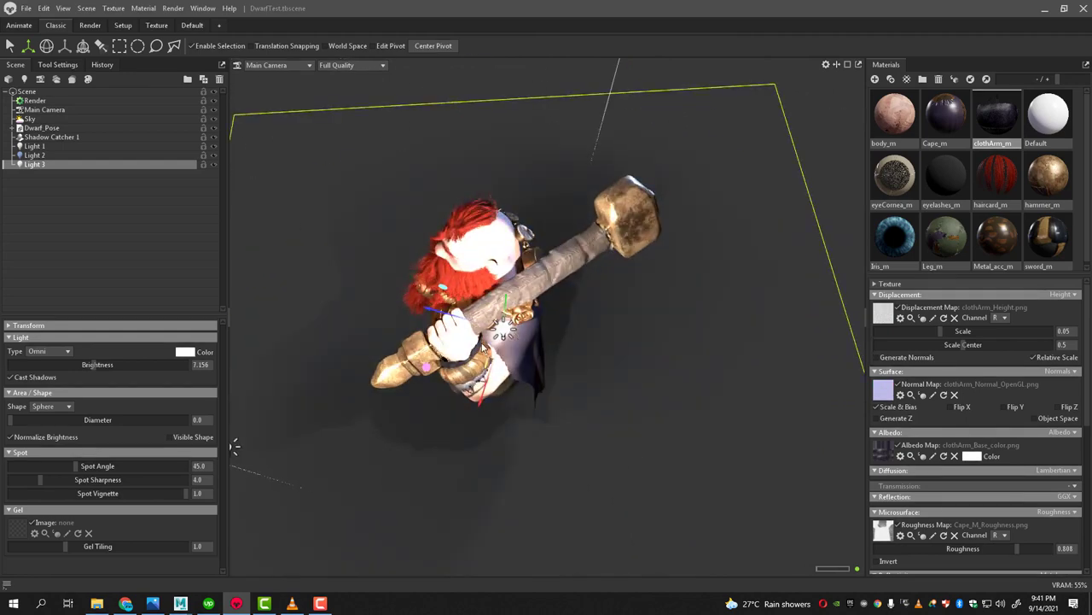
# Step: Change Light 3's colour to a warm orange (231, 143, 90)
pyautogui.click(185, 352)
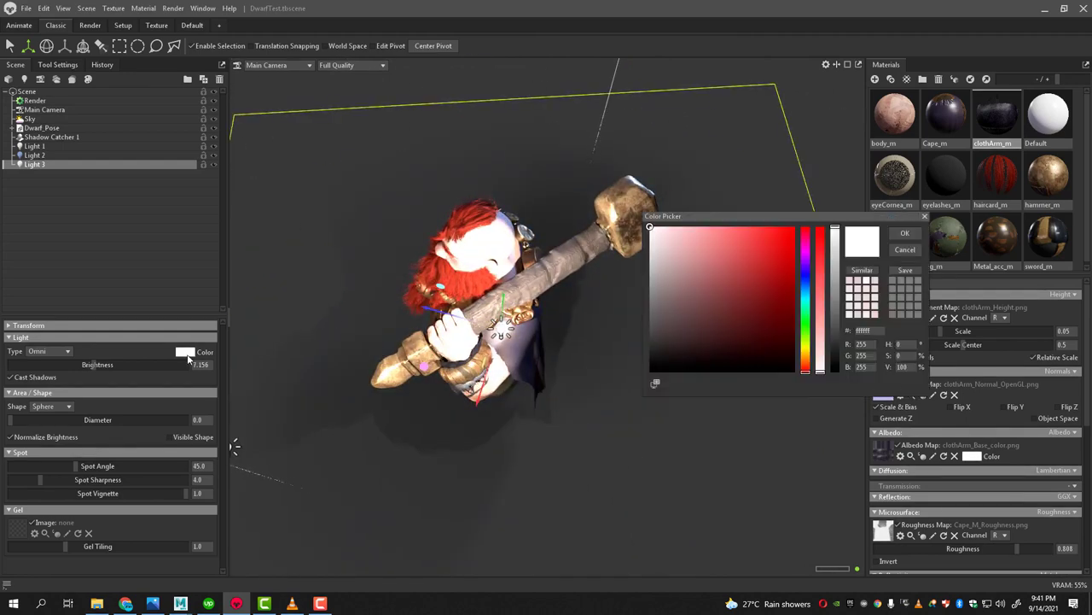
pyautogui.click(805, 358)
pyautogui.moveTo(722, 312)
pyautogui.mouseDown()
pyautogui.moveTo(716, 272)
pyautogui.moveTo(751, 248)
pyautogui.moveTo(724, 245)
pyautogui.mouseUp()
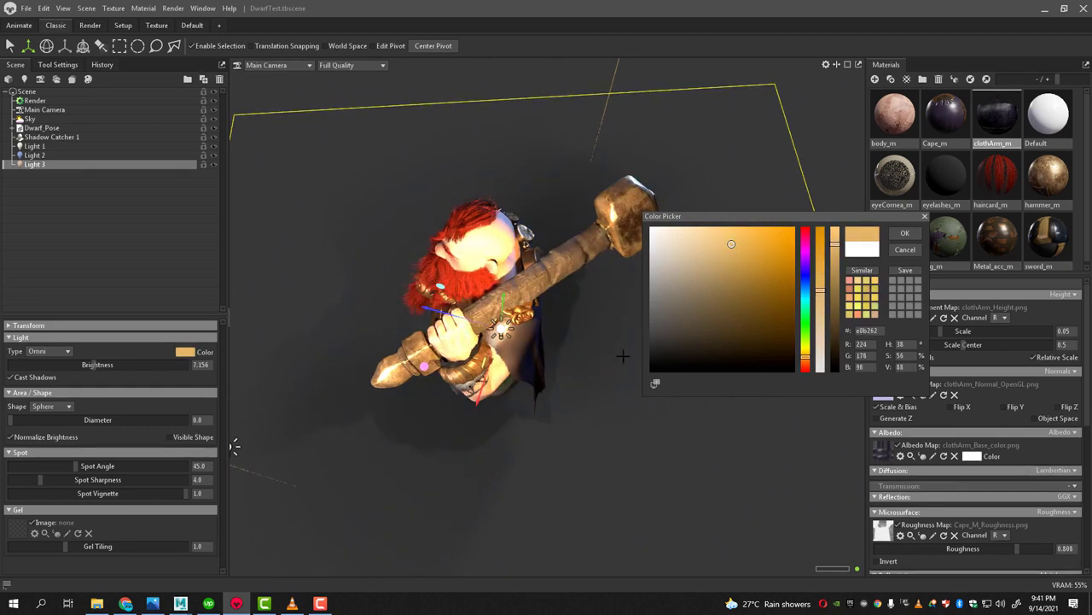
pyautogui.moveTo(623, 356)
pyautogui.mouseDown()
pyautogui.moveTo(723, 273)
pyautogui.moveTo(746, 288)
pyautogui.moveTo(749, 254)
pyautogui.moveTo(736, 244)
pyautogui.mouseUp()
pyautogui.click(805, 366)
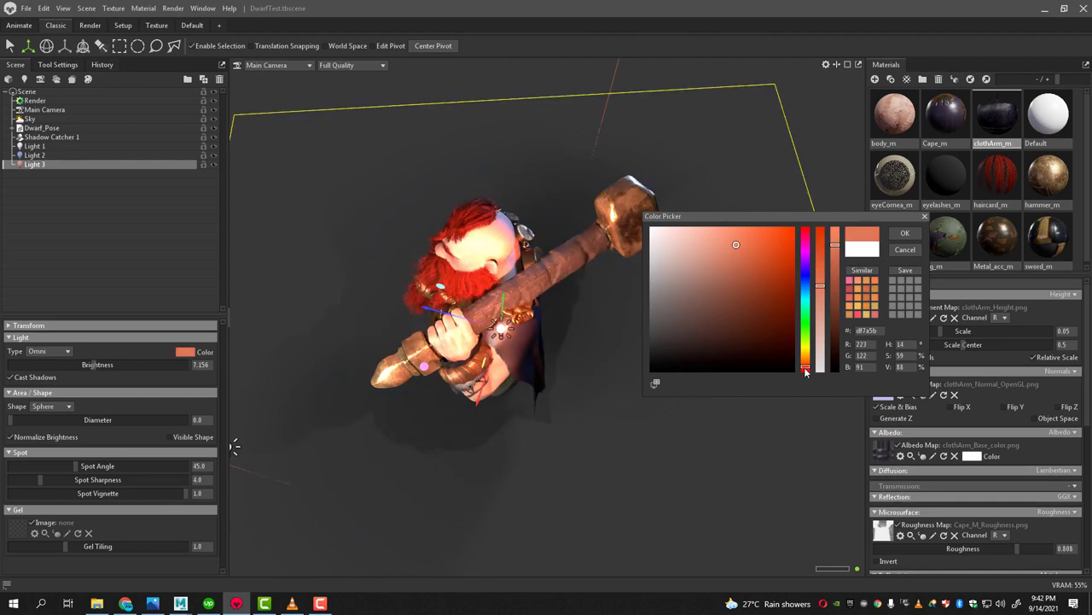
pyautogui.click(807, 369)
pyautogui.moveTo(820, 285); pyautogui.dragTo(819, 278)
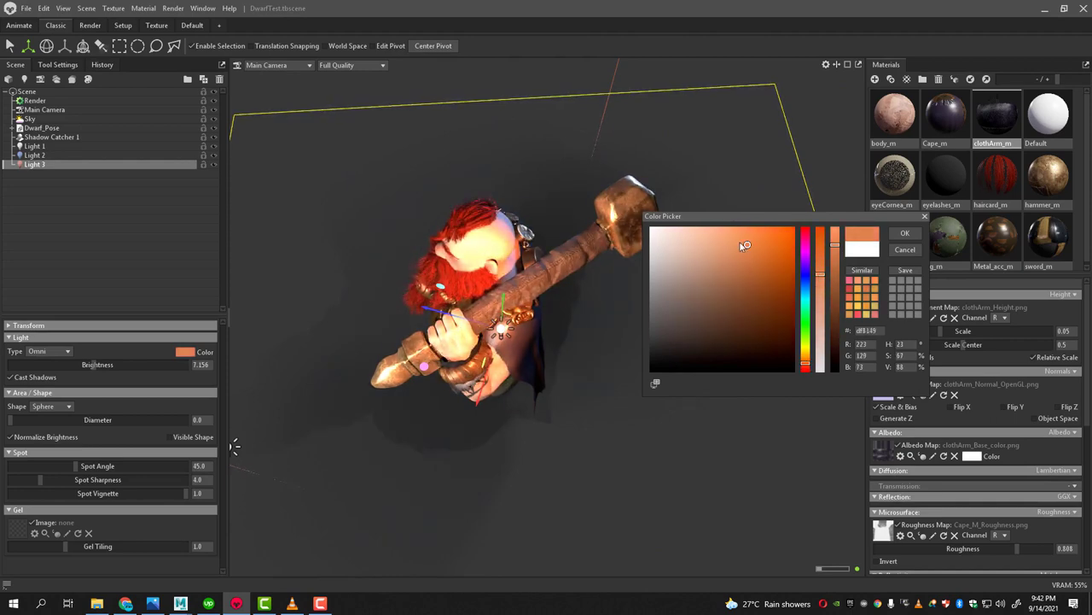
pyautogui.moveTo(744, 246); pyautogui.dragTo(738, 240)
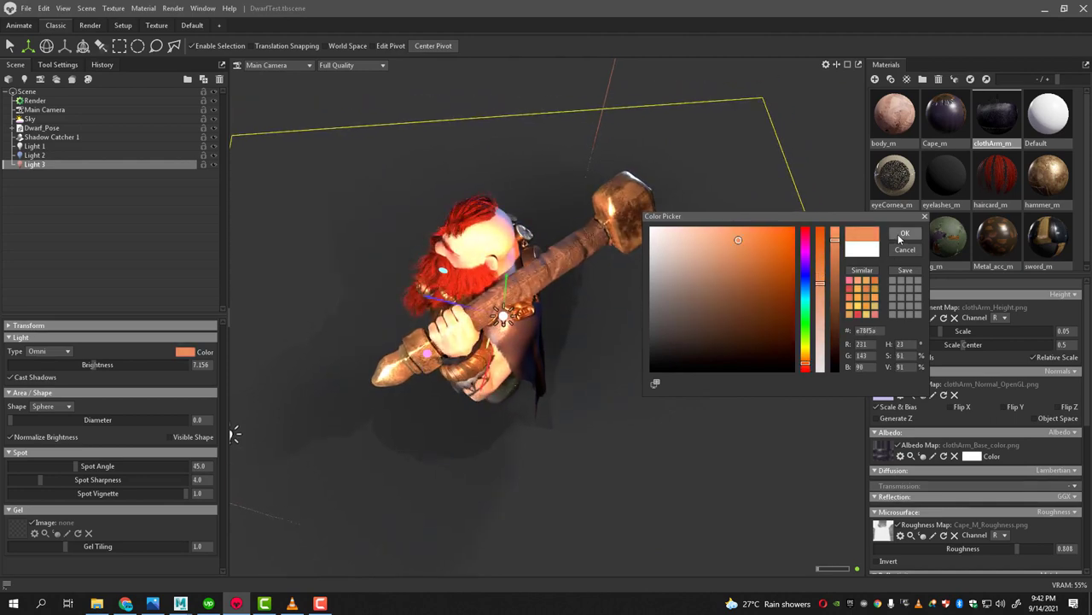
pyautogui.click(903, 234)
pyautogui.moveTo(646, 387)
pyautogui.mouseDown()
pyautogui.moveTo(784, 288)
pyautogui.moveTo(661, 184)
pyautogui.moveTo(701, 151)
pyautogui.mouseUp()
pyautogui.scroll(2, 660, 183)
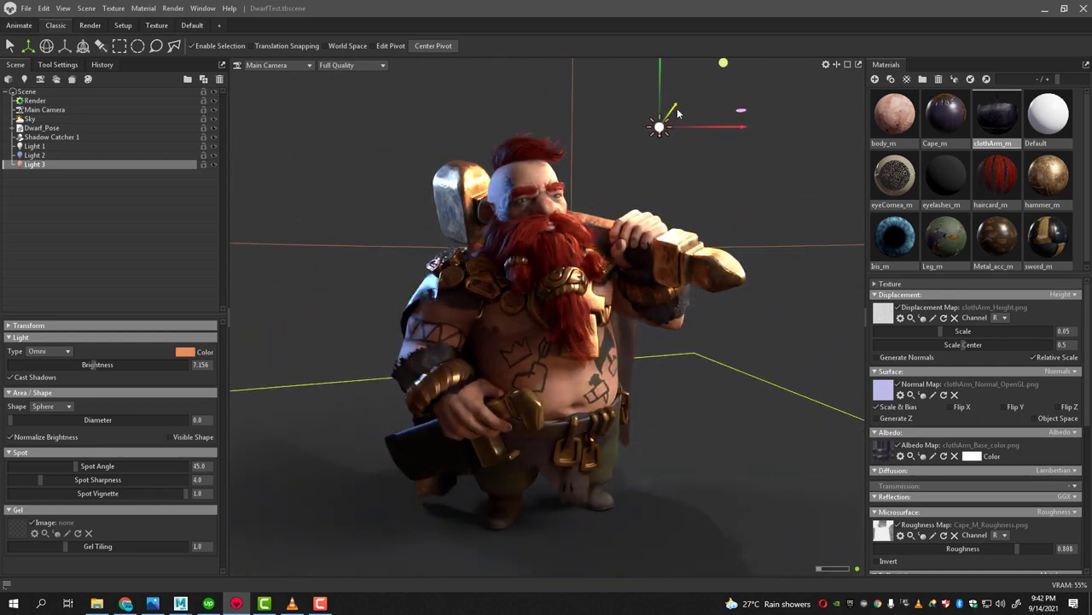
# Step: Dim Light 3's brightness to 6.311
pyautogui.moveTo(677, 111)
pyautogui.mouseDown()
pyautogui.moveTo(682, 210)
pyautogui.moveTo(659, 206)
pyautogui.moveTo(367, 342)
pyautogui.moveTo(324, 373)
pyautogui.mouseUp()
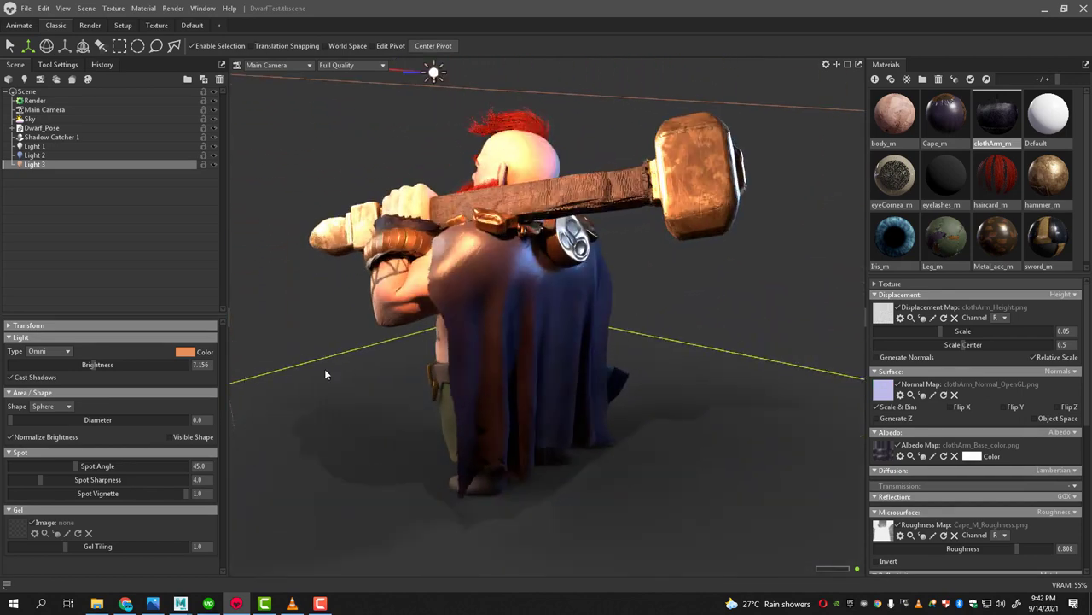
pyautogui.moveTo(92, 364); pyautogui.dragTo(83, 369)
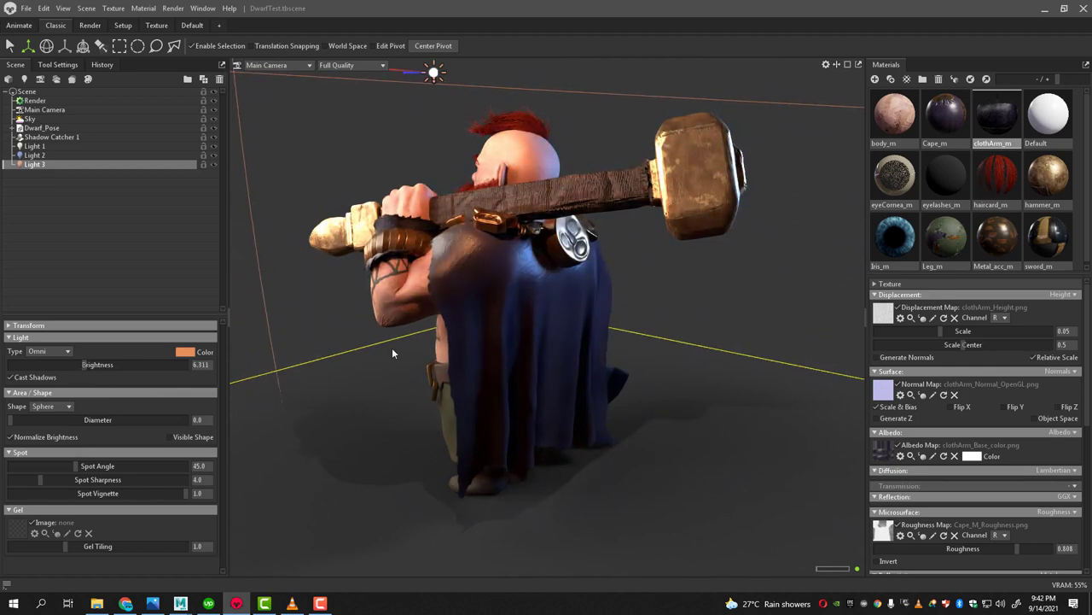
pyautogui.moveTo(392, 348)
pyautogui.mouseDown()
pyautogui.moveTo(614, 311)
pyautogui.moveTo(575, 310)
pyautogui.mouseUp()
# Step: Raise Light 3 slightly higher above the dwarf
pyautogui.scroll(-3, 575, 309)
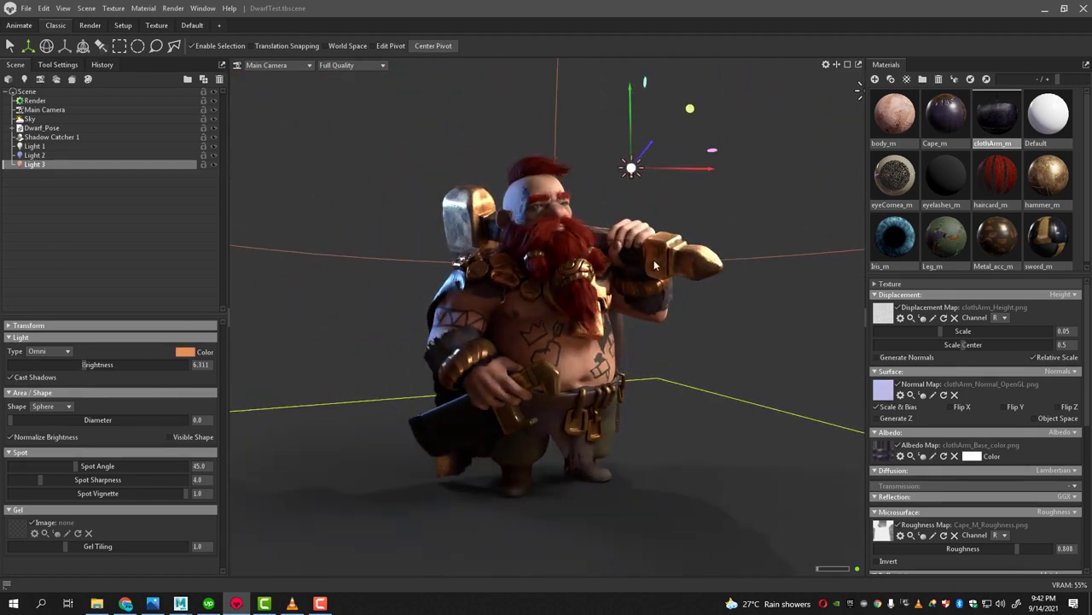
pyautogui.moveTo(630, 132)
pyautogui.mouseDown()
pyautogui.moveTo(626, 81)
pyautogui.moveTo(690, 121)
pyautogui.mouseUp()
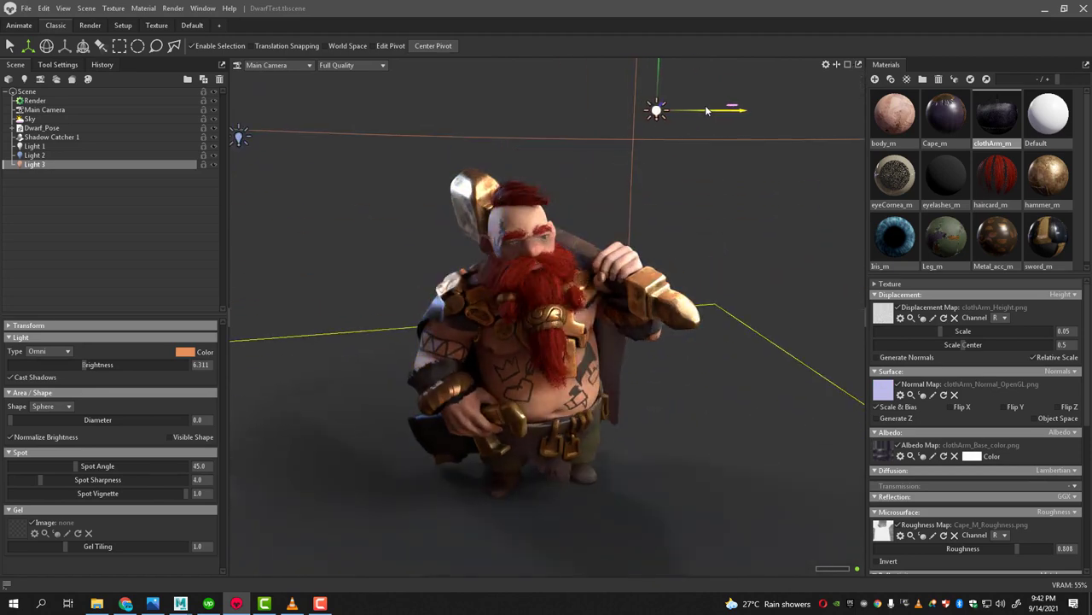
pyautogui.scroll(3, 592, 350)
pyautogui.moveTo(593, 350)
pyautogui.mouseDown()
pyautogui.moveTo(521, 349)
pyautogui.moveTo(576, 374)
pyautogui.moveTo(559, 368)
pyautogui.moveTo(584, 350)
pyautogui.moveTo(529, 374)
pyautogui.moveTo(491, 350)
pyautogui.mouseUp()
pyautogui.scroll(-2, 529, 374)
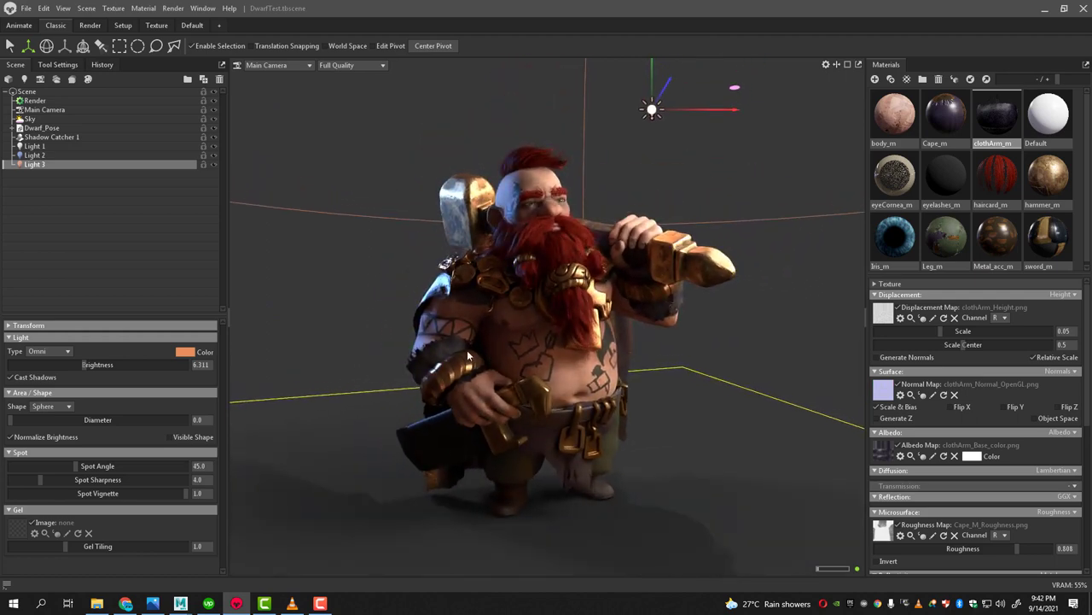
# Step: Raise blue Light 2's brightness from 7.67 to 7.961
pyautogui.click(34, 156)
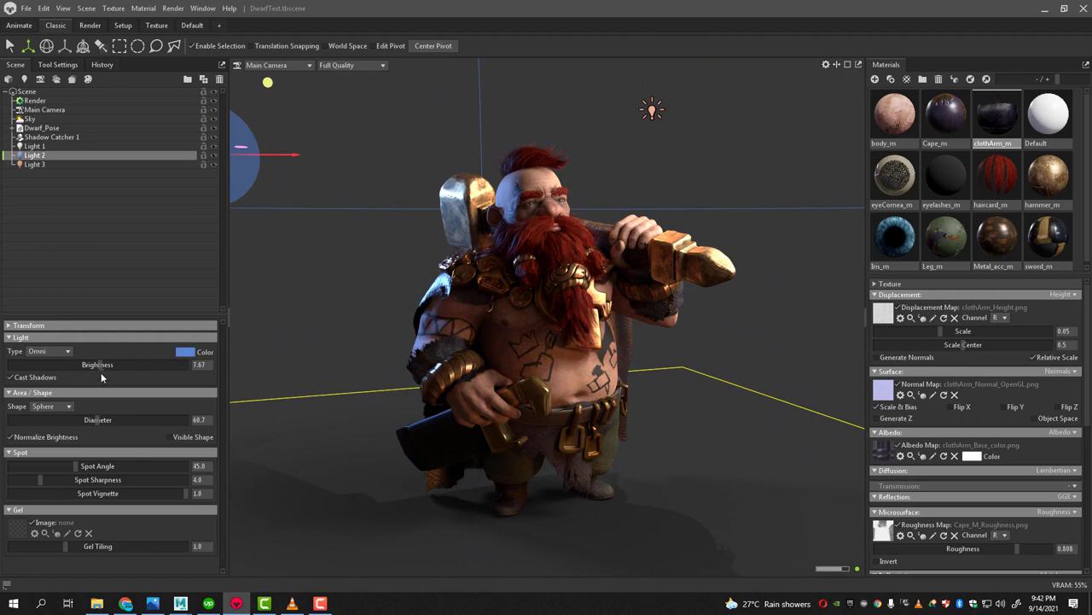
pyautogui.moveTo(100, 363); pyautogui.dragTo(103, 364)
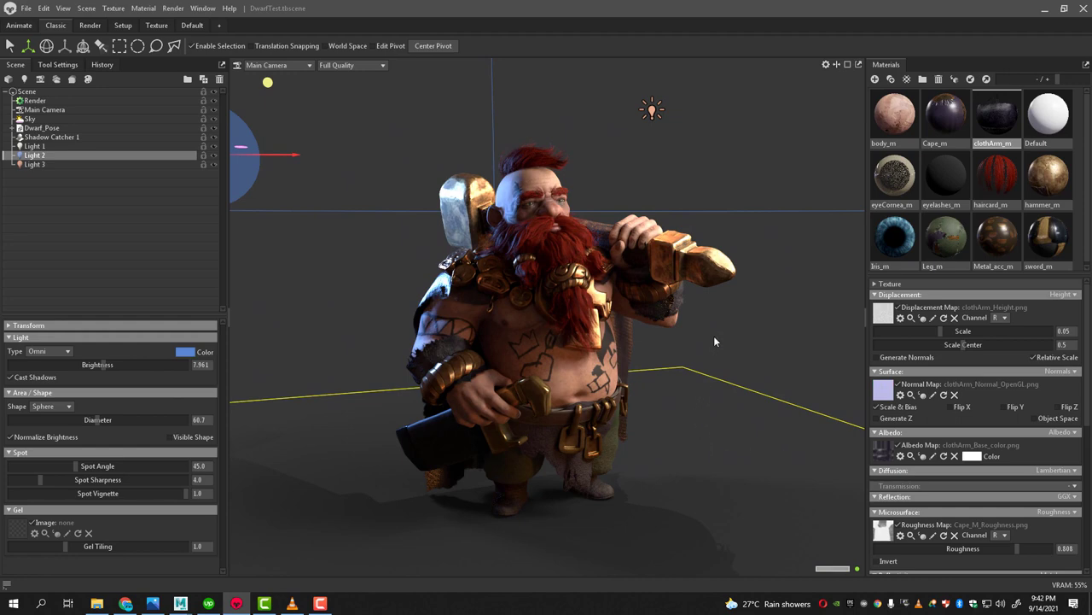
pyautogui.moveTo(713, 333); pyautogui.dragTo(707, 335)
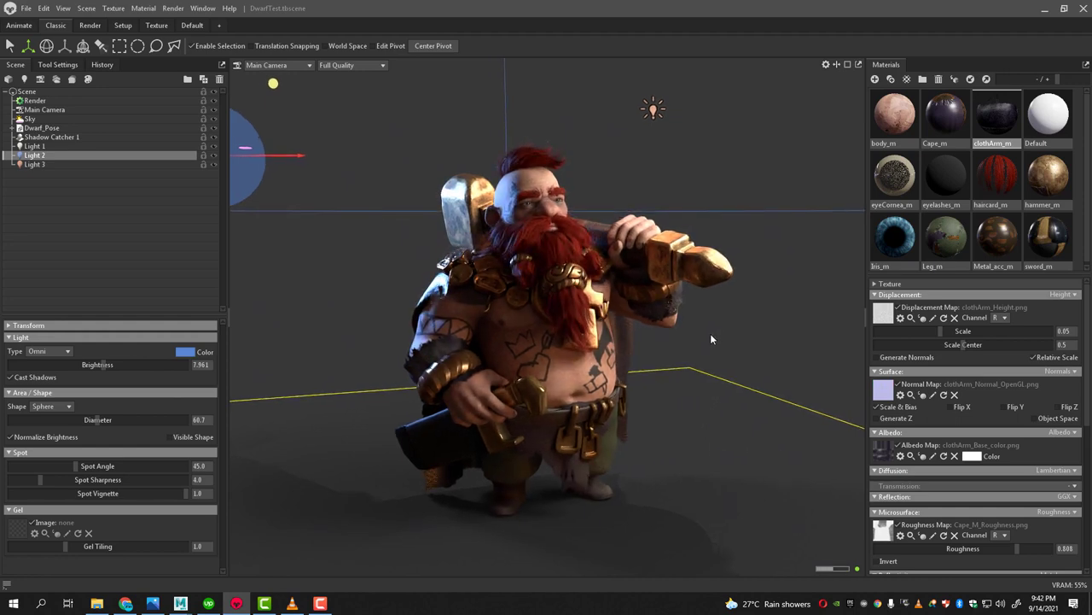
pyautogui.click(652, 109)
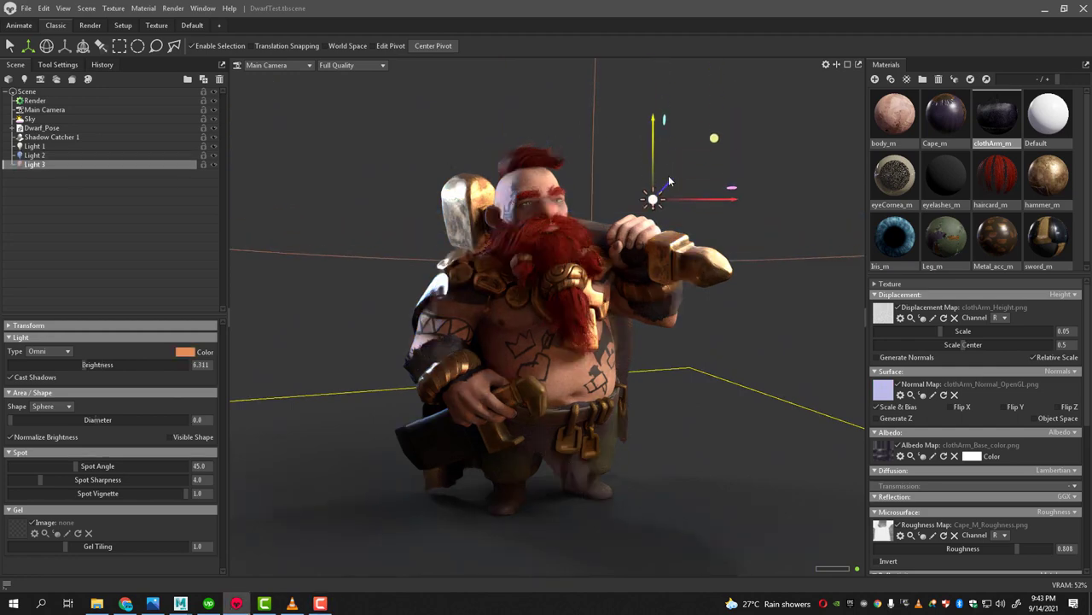
# Step: Lower Light 3 near the ground and shift it right, in front of the dwarf
pyautogui.moveTo(653, 69); pyautogui.dragTo(688, 304)
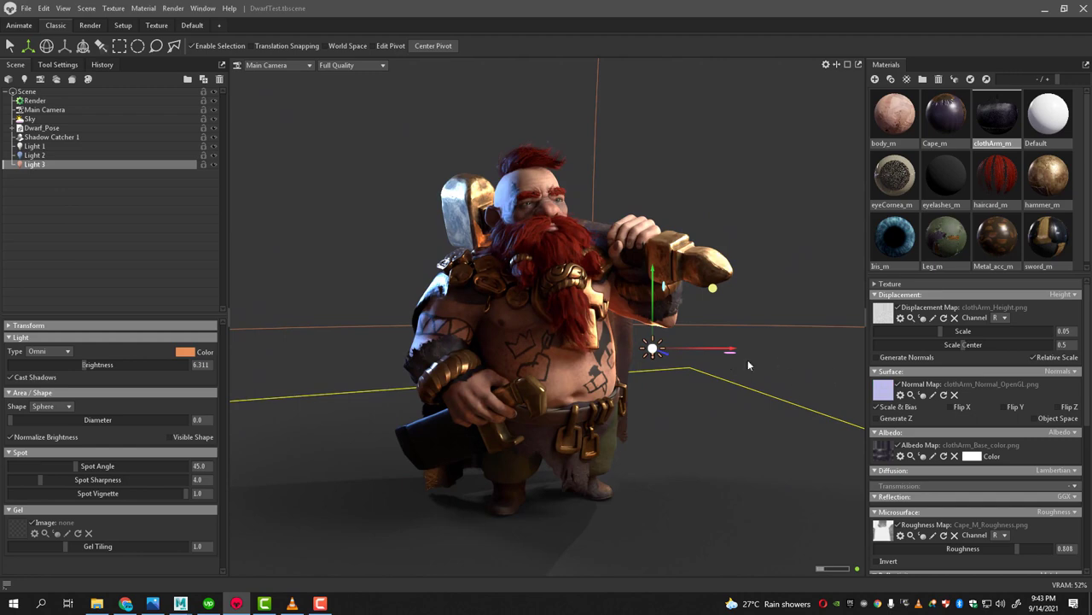
pyautogui.moveTo(730, 355); pyautogui.dragTo(739, 352)
pyautogui.moveTo(683, 390)
pyautogui.mouseDown()
pyautogui.moveTo(451, 405)
pyautogui.moveTo(637, 429)
pyautogui.moveTo(720, 399)
pyautogui.moveTo(739, 355)
pyautogui.moveTo(731, 383)
pyautogui.moveTo(647, 332)
pyautogui.moveTo(589, 352)
pyautogui.moveTo(611, 297)
pyautogui.mouseUp()
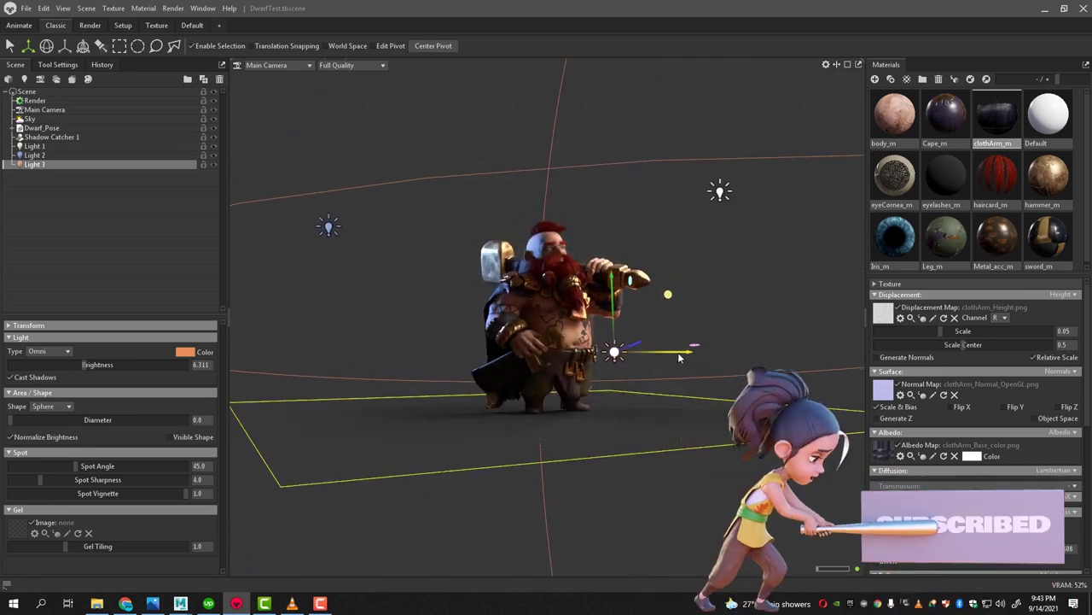
pyautogui.moveTo(684, 353); pyautogui.dragTo(717, 355)
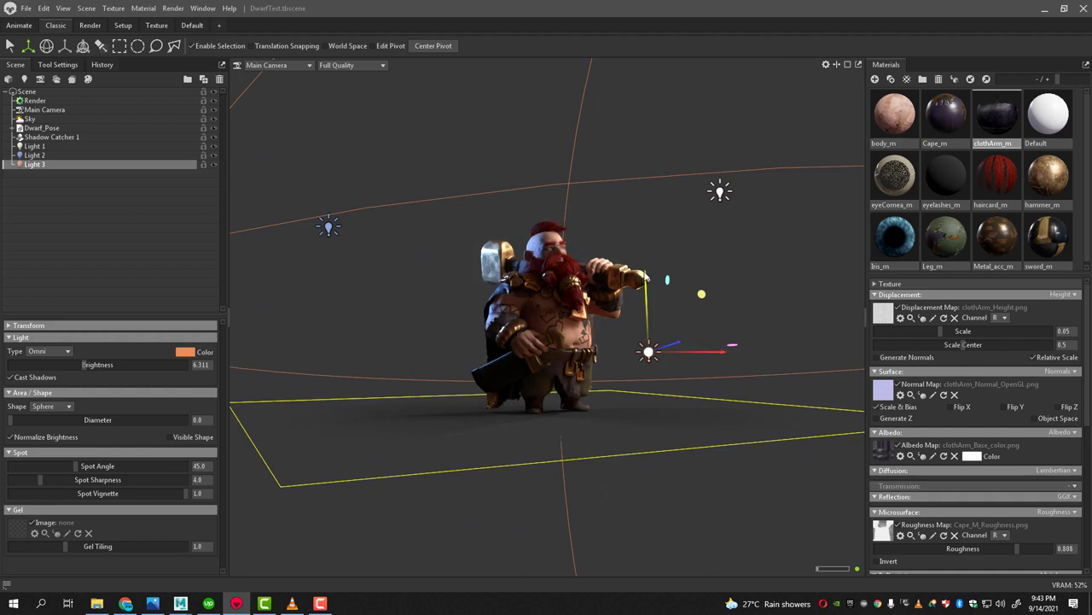
pyautogui.moveTo(646, 275); pyautogui.dragTo(655, 309)
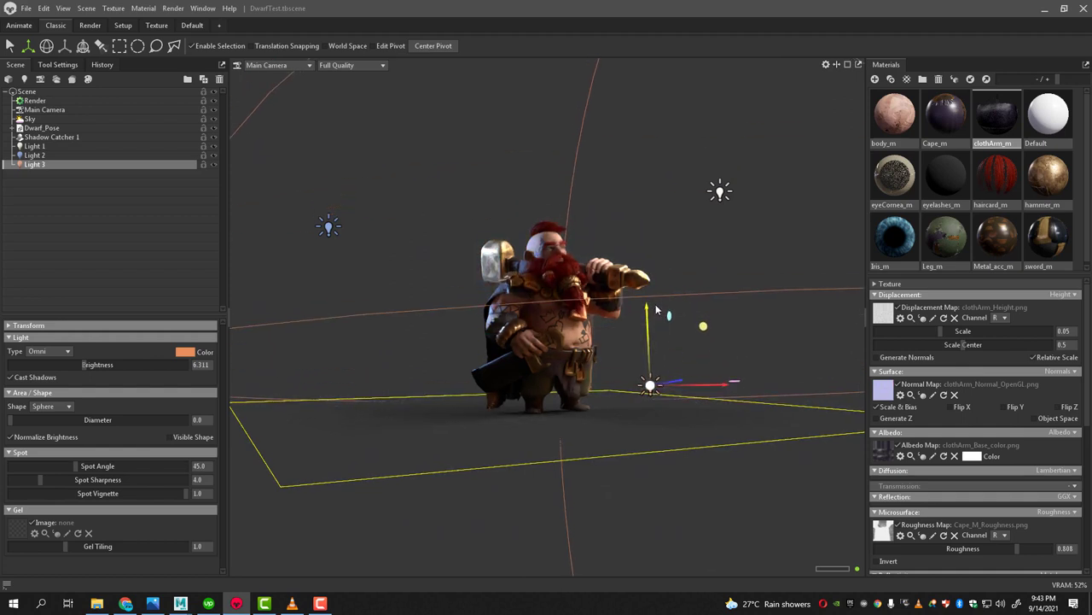
pyautogui.moveTo(659, 309)
pyautogui.mouseDown()
pyautogui.moveTo(643, 367)
pyautogui.moveTo(521, 367)
pyautogui.mouseUp()
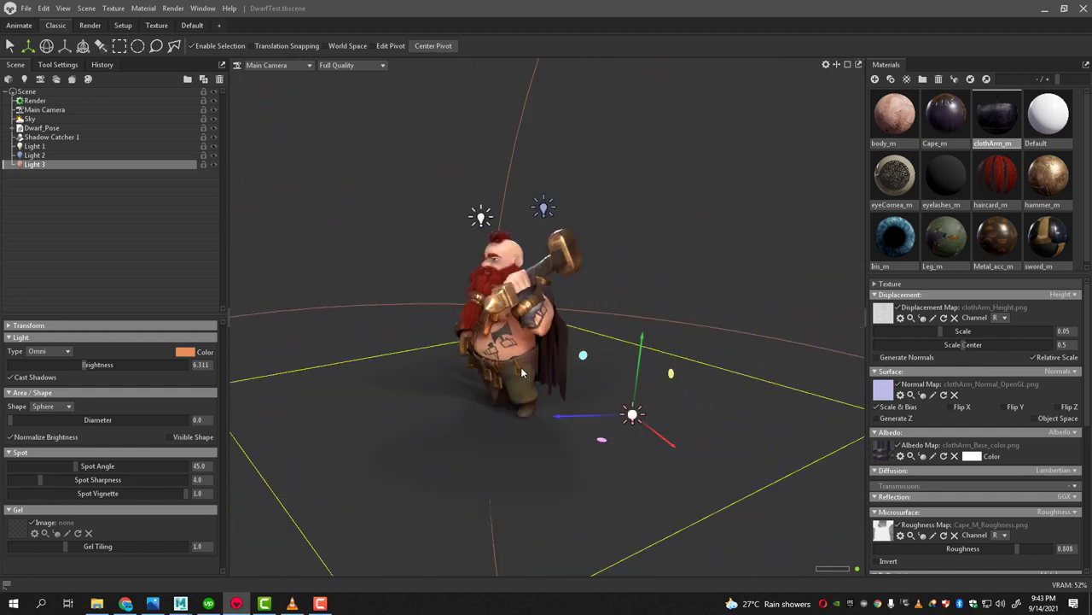
pyautogui.moveTo(647, 416); pyautogui.dragTo(694, 374)
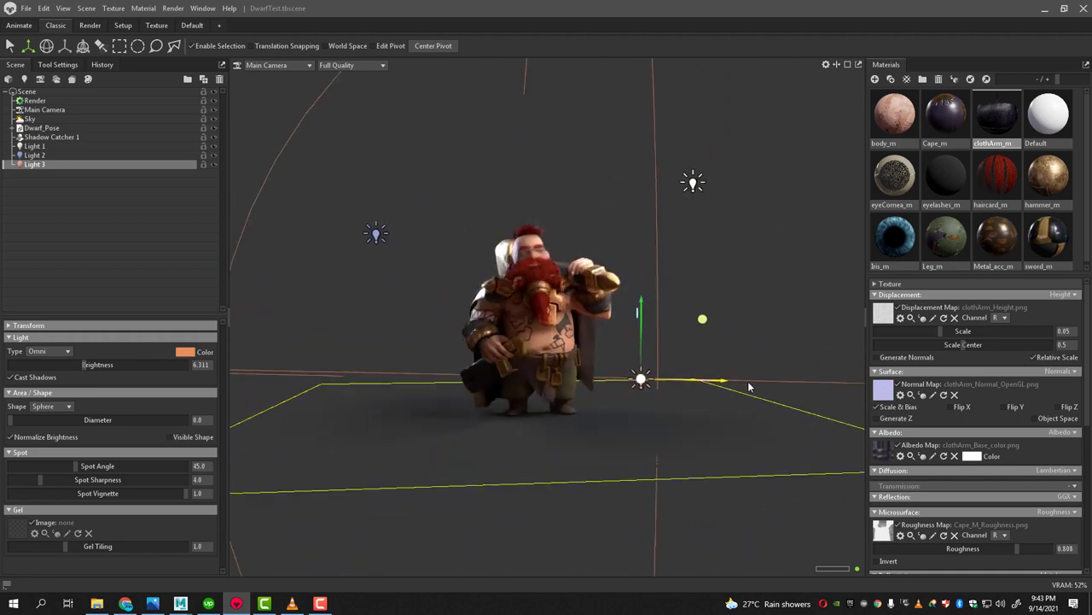
pyautogui.scroll(3, 734, 430)
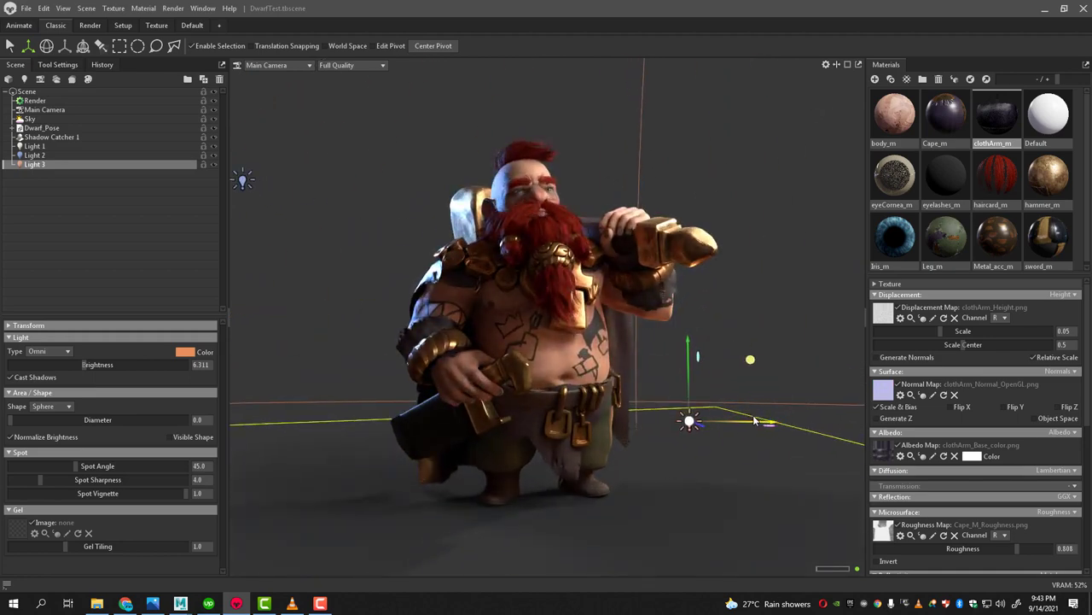
pyautogui.moveTo(744, 428)
pyautogui.mouseDown()
pyautogui.moveTo(478, 437)
pyautogui.moveTo(762, 422)
pyautogui.moveTo(685, 447)
pyautogui.moveTo(734, 445)
pyautogui.moveTo(728, 408)
pyautogui.moveTo(662, 416)
pyautogui.moveTo(649, 398)
pyautogui.moveTo(664, 396)
pyautogui.moveTo(167, 362)
pyautogui.mouseUp()
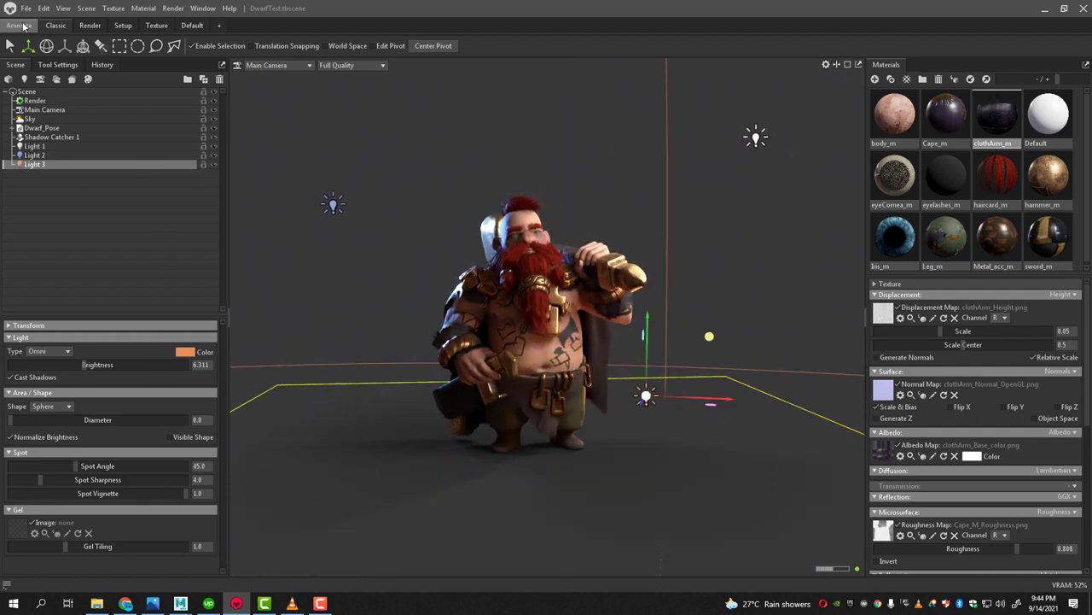
# Step: Duplicate Light 3 as Light 4 with Ctrl+D and move it up and left
pyautogui.click(47, 8)
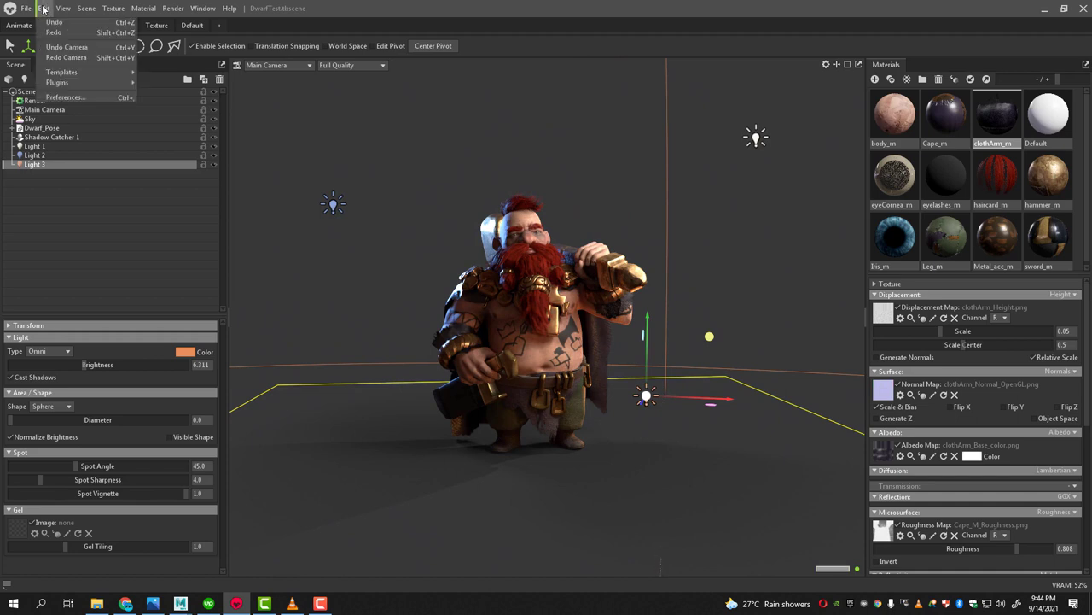
pyautogui.moveTo(439, 312); pyautogui.dragTo(505, 312)
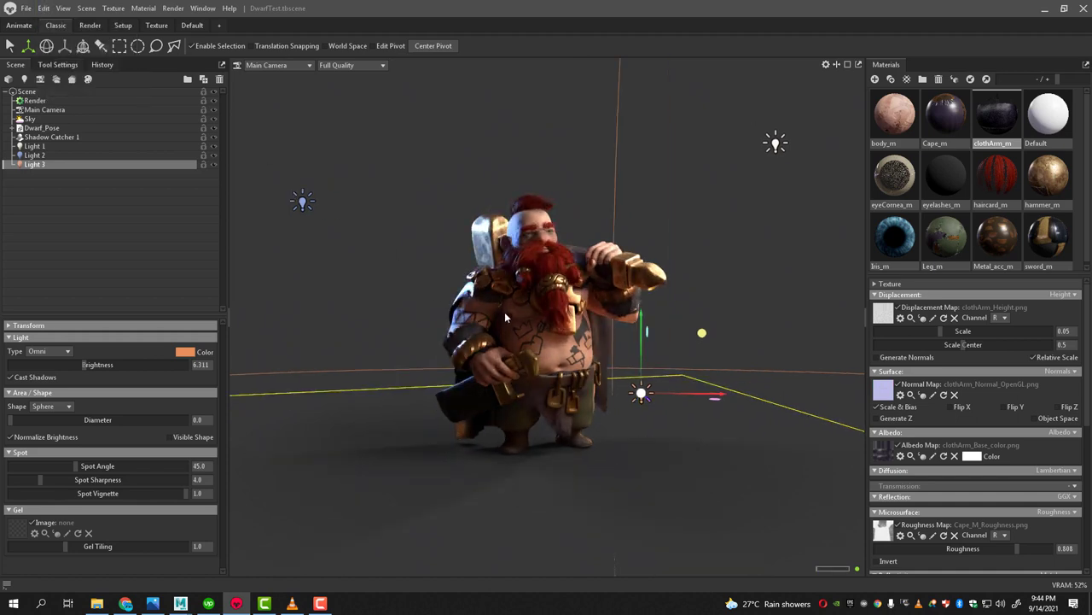
pyautogui.hotkey('ctrl', 'd')
pyautogui.moveTo(643, 333)
pyautogui.mouseDown()
pyautogui.moveTo(603, 127)
pyautogui.moveTo(700, 185)
pyautogui.moveTo(683, 181)
pyautogui.moveTo(684, 168)
pyautogui.mouseUp()
pyautogui.moveTo(685, 168); pyautogui.dragTo(684, 210, button='right')
# Step: Orbit and zoom around the dwarf to check Light 4 above his head
pyautogui.moveTo(683, 210); pyautogui.dragTo(666, 225)
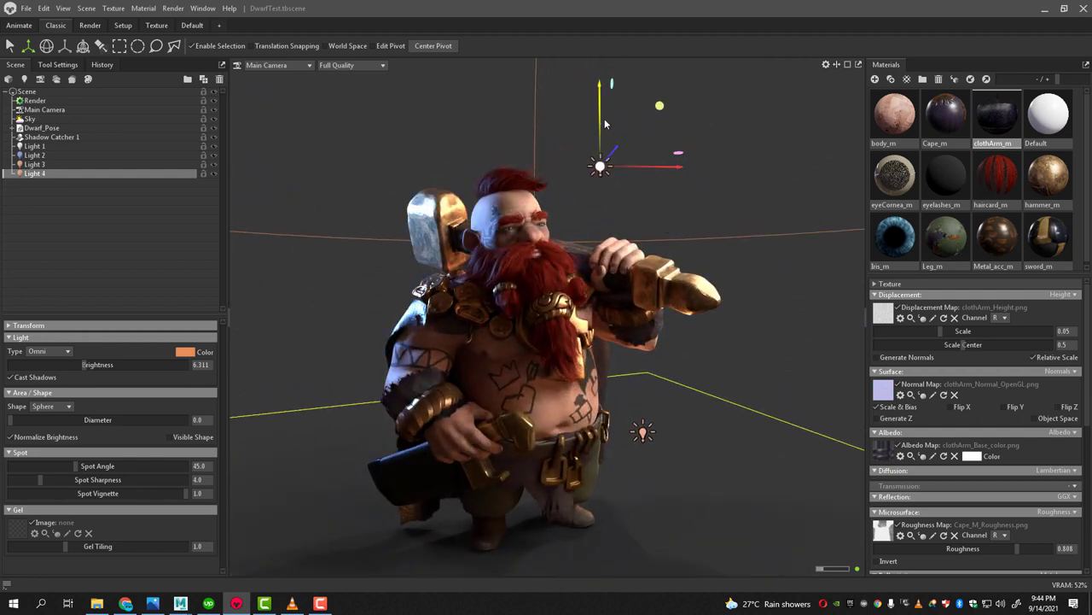
pyautogui.moveTo(604, 124)
pyautogui.mouseDown()
pyautogui.moveTo(628, 249)
pyautogui.moveTo(702, 196)
pyautogui.moveTo(435, 230)
pyautogui.moveTo(483, 335)
pyautogui.moveTo(477, 320)
pyautogui.mouseUp()
pyautogui.scroll(3, 535, 394)
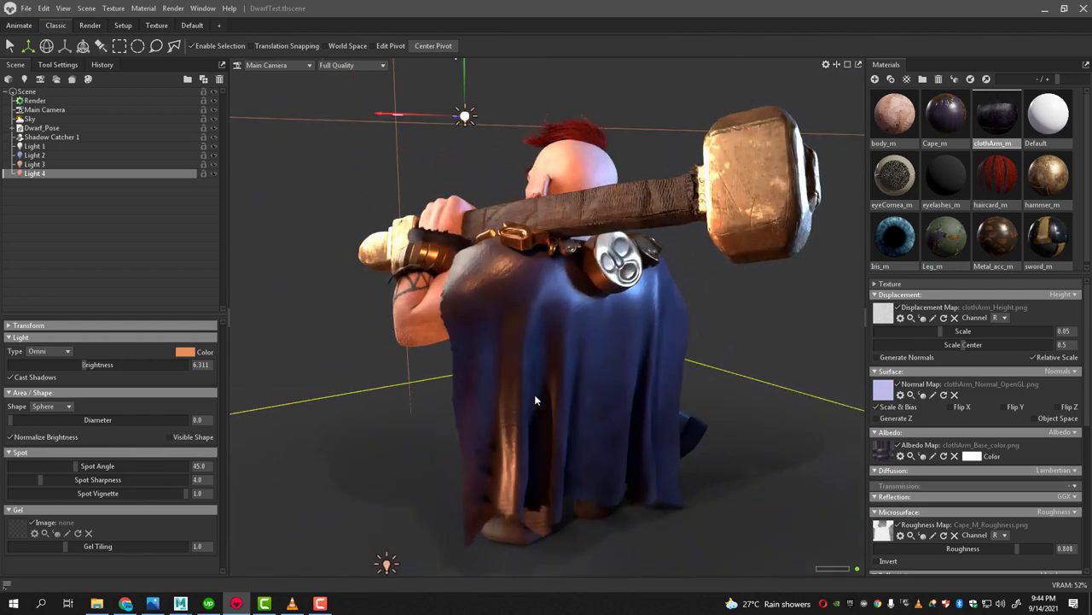
pyautogui.moveTo(518, 382)
pyautogui.mouseDown()
pyautogui.moveTo(678, 371)
pyautogui.moveTo(608, 378)
pyautogui.moveTo(637, 372)
pyautogui.moveTo(646, 408)
pyautogui.moveTo(712, 363)
pyautogui.mouseUp()
pyautogui.scroll(3, 644, 380)
pyautogui.scroll(-3, 644, 373)
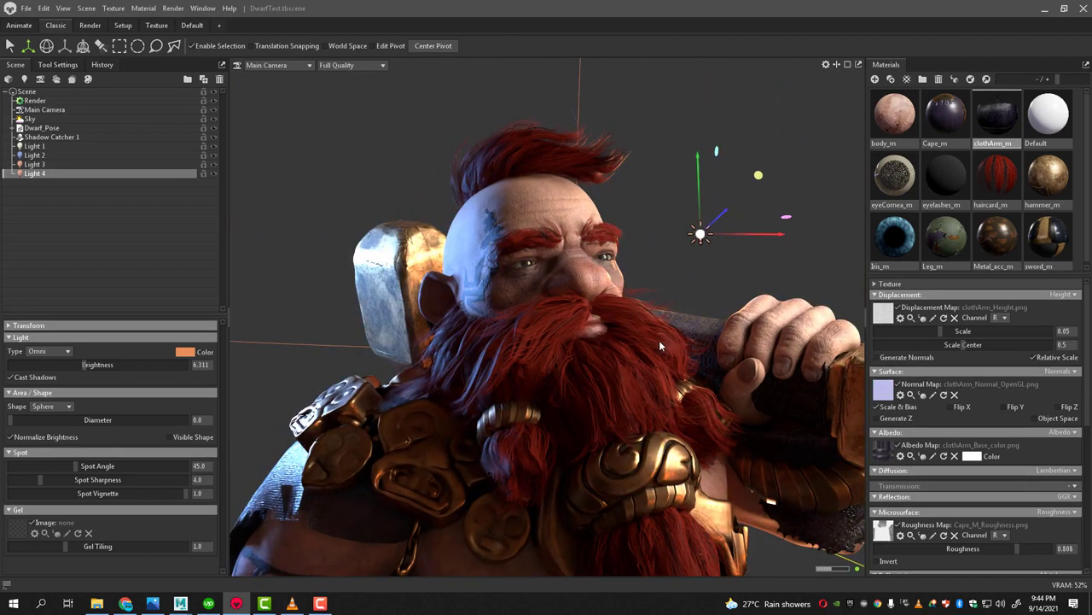
pyautogui.scroll(-5, 649, 344)
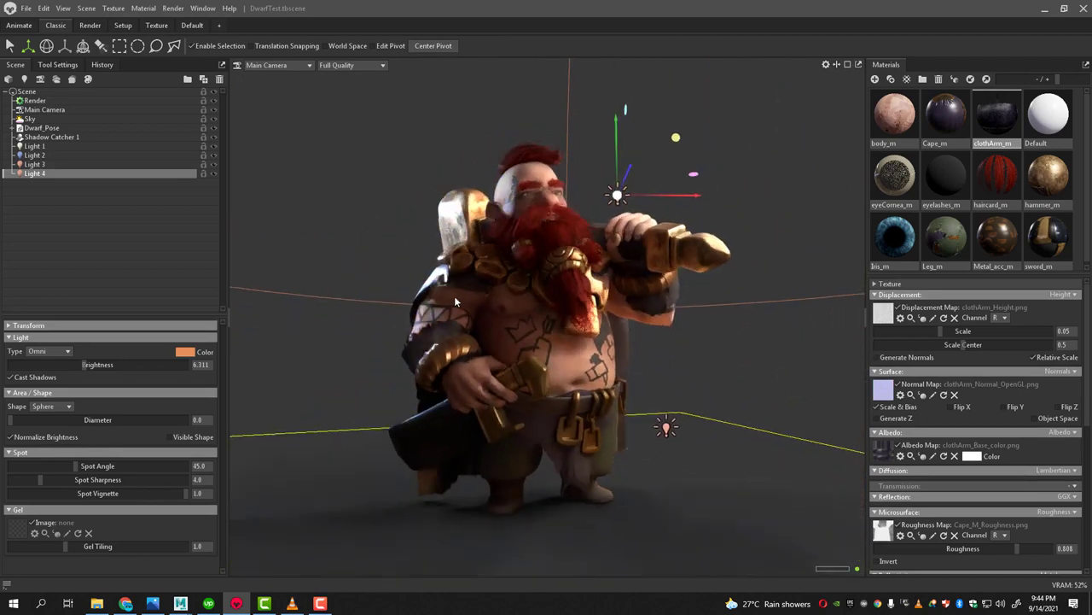
pyautogui.scroll(-2, 455, 301)
pyautogui.scroll(-1, 514, 328)
pyautogui.moveTo(576, 337)
pyautogui.mouseDown()
pyautogui.moveTo(609, 426)
pyautogui.moveTo(565, 424)
pyautogui.moveTo(534, 398)
pyautogui.moveTo(580, 410)
pyautogui.moveTo(609, 434)
pyautogui.moveTo(624, 417)
pyautogui.moveTo(619, 451)
pyautogui.moveTo(547, 431)
pyautogui.mouseUp()
pyautogui.scroll(3, 589, 418)
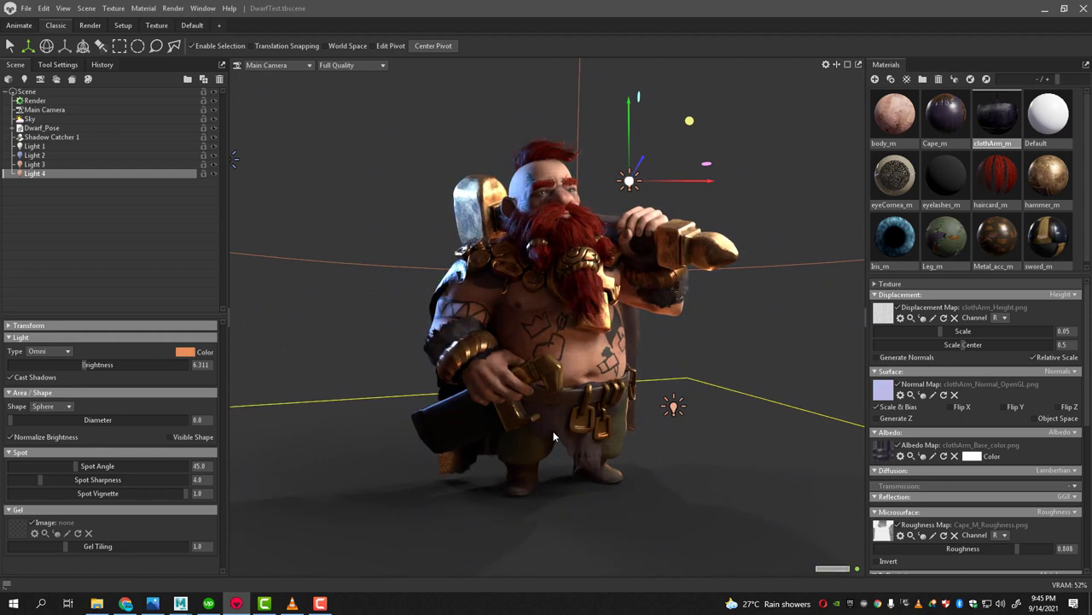
pyautogui.moveTo(578, 447); pyautogui.dragTo(585, 457)
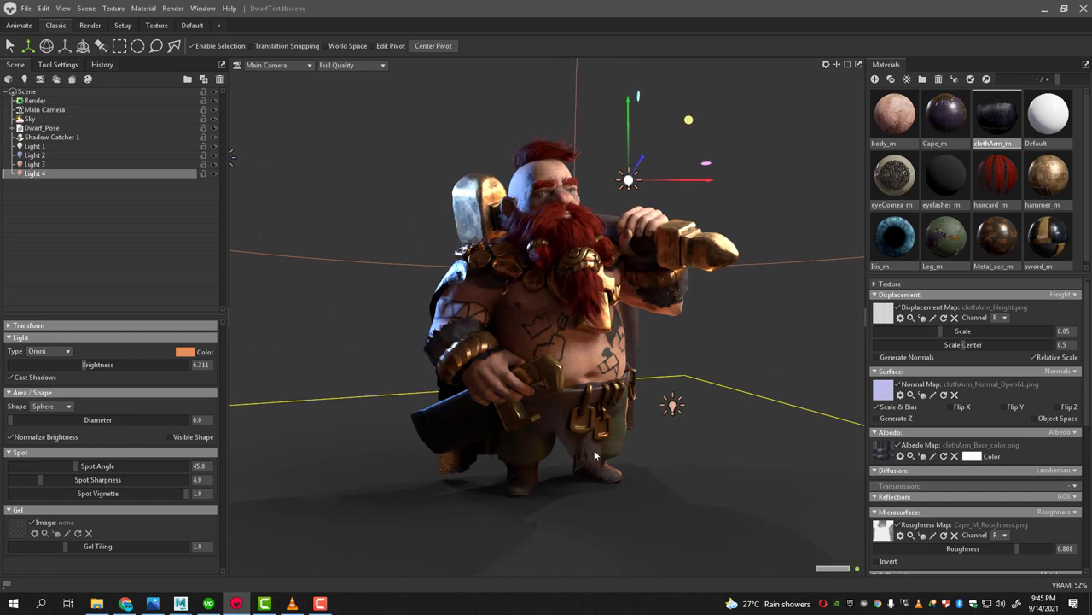
pyautogui.moveTo(630, 438)
pyautogui.mouseDown()
pyautogui.moveTo(644, 446)
pyautogui.moveTo(641, 463)
pyautogui.mouseUp()
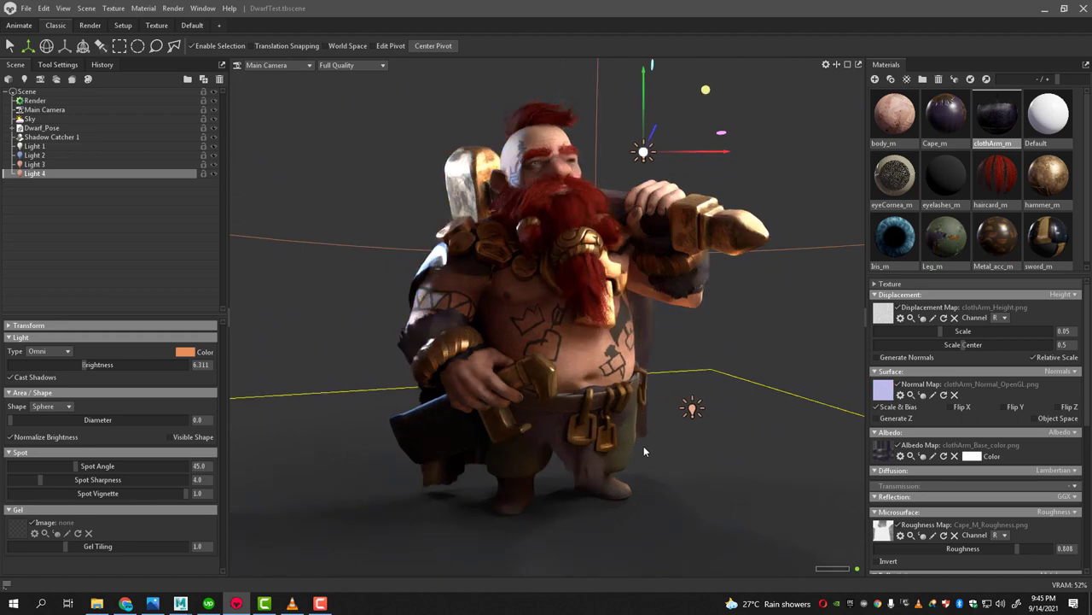
pyautogui.moveTo(656, 481)
pyautogui.mouseDown()
pyautogui.moveTo(663, 422)
pyautogui.moveTo(668, 476)
pyautogui.moveTo(660, 470)
pyautogui.mouseUp()
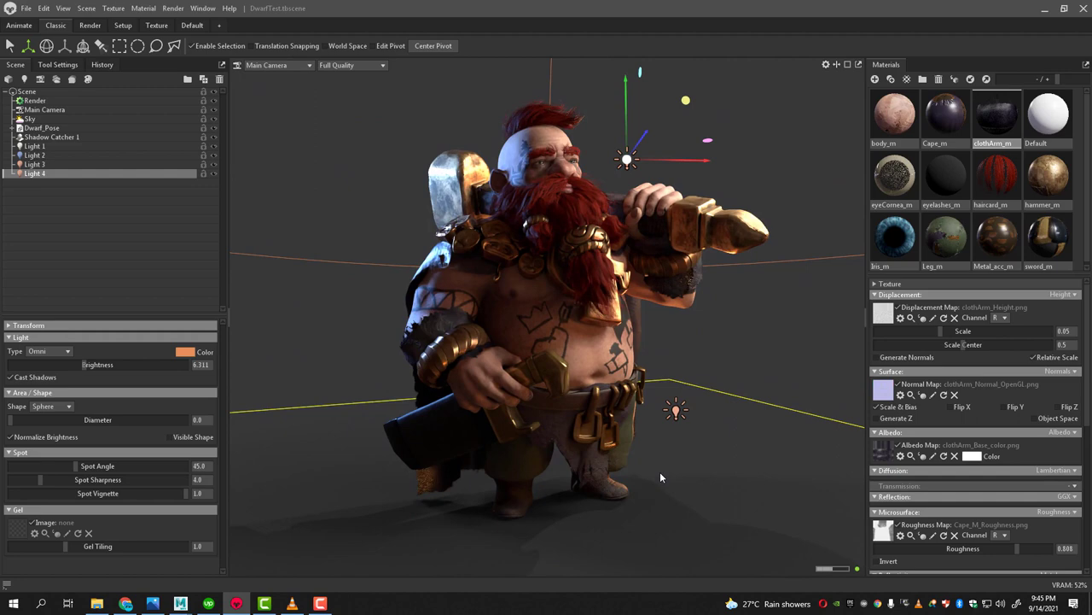
# Step: Nudge Light 3's height beside the dwarf's chest and orbit to check the lighting
pyautogui.click(676, 413)
pyautogui.moveTo(675, 410)
pyautogui.mouseDown()
pyautogui.moveTo(752, 460)
pyautogui.moveTo(691, 428)
pyautogui.mouseUp()
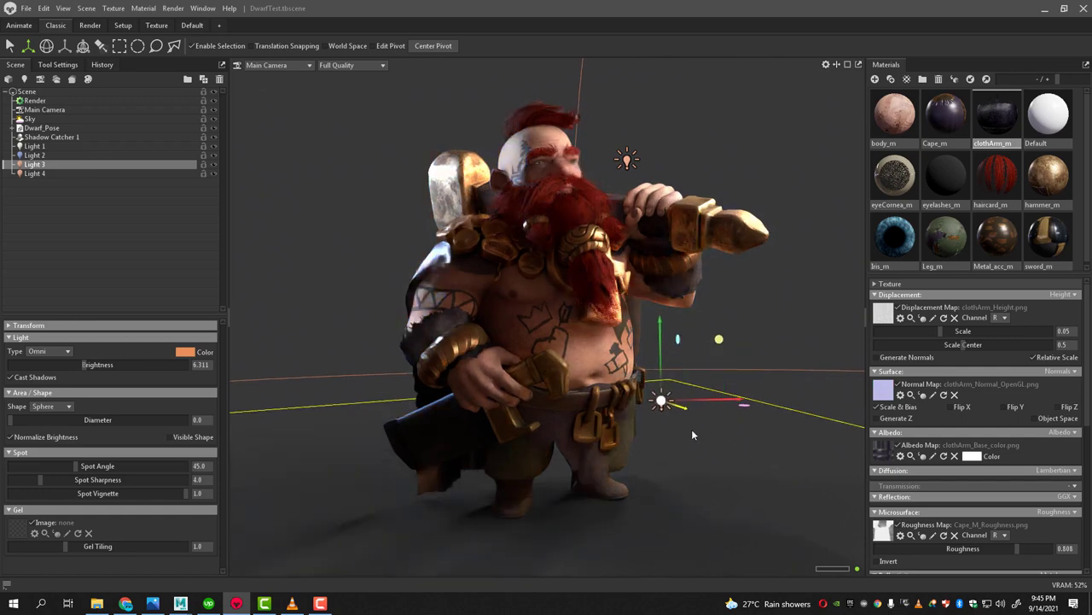
pyautogui.moveTo(670, 348); pyautogui.dragTo(670, 327)
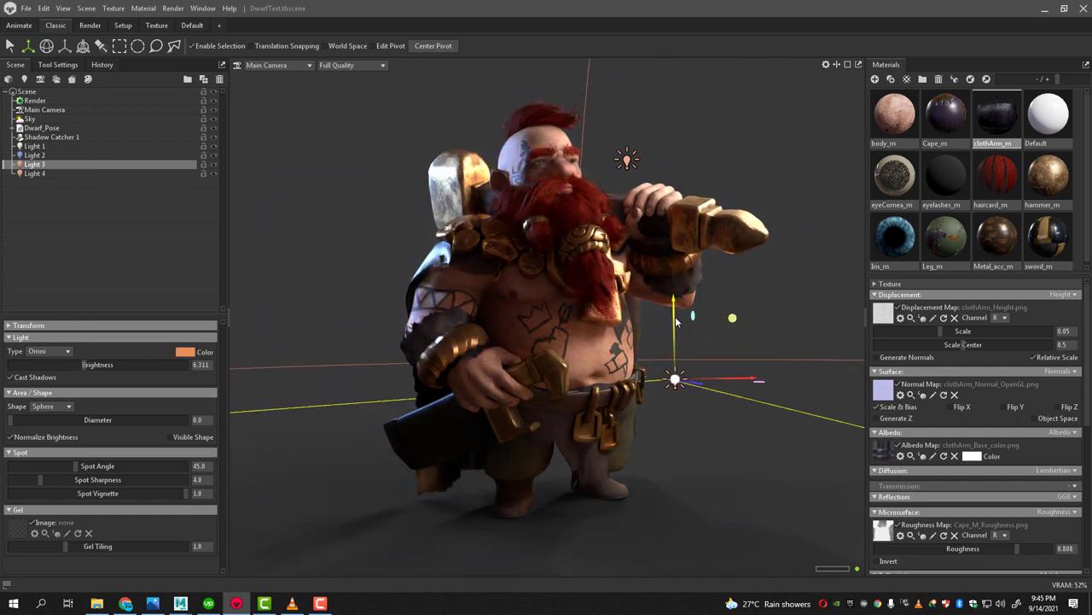
pyautogui.moveTo(693, 392); pyautogui.dragTo(695, 379)
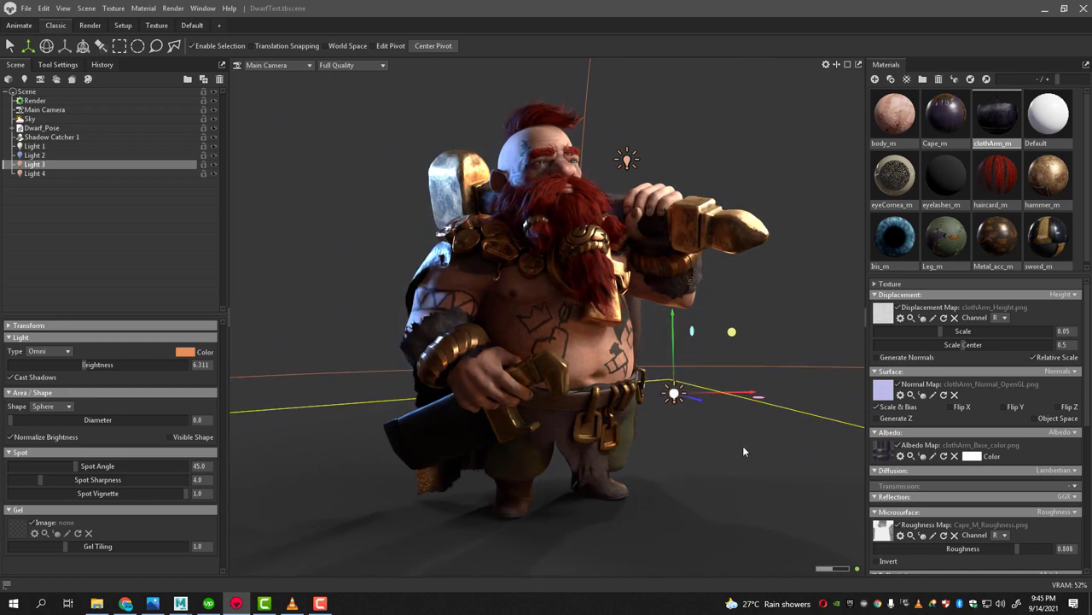
pyautogui.moveTo(689, 428); pyautogui.dragTo(672, 434)
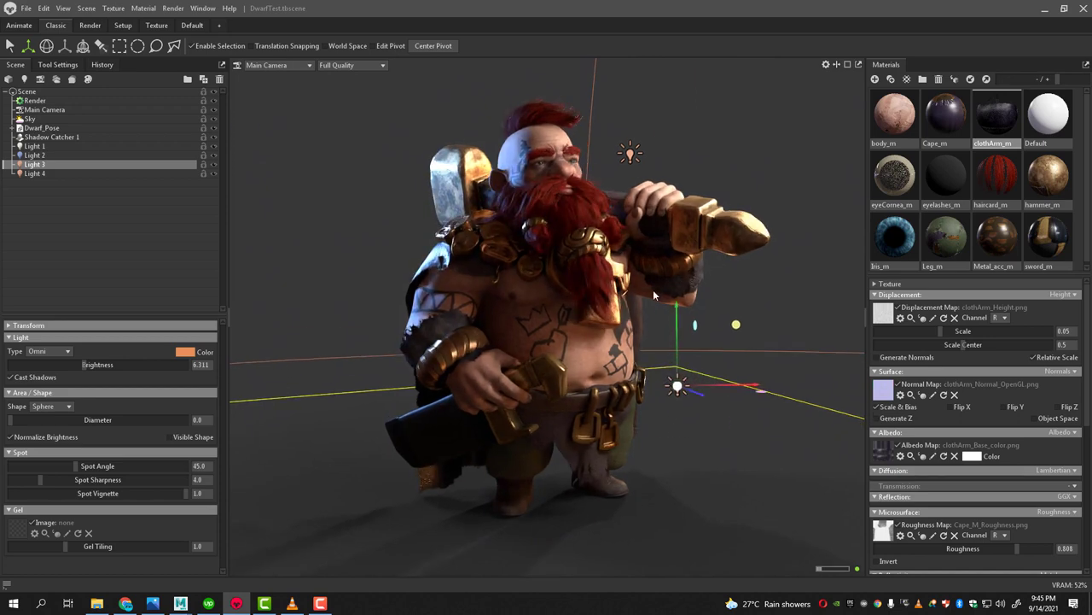
pyautogui.moveTo(652, 289)
pyautogui.mouseDown()
pyautogui.moveTo(597, 350)
pyautogui.moveTo(643, 302)
pyautogui.moveTo(374, 332)
pyautogui.moveTo(428, 349)
pyautogui.mouseUp()
pyautogui.moveTo(391, 398)
pyautogui.mouseDown()
pyautogui.moveTo(643, 372)
pyautogui.moveTo(640, 382)
pyautogui.mouseUp()
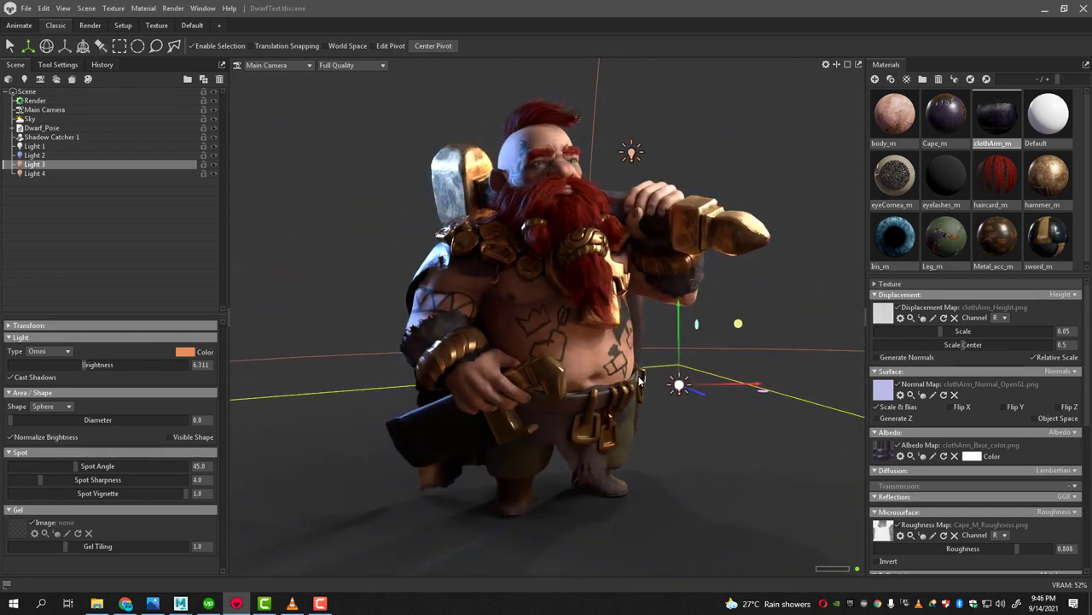
pyautogui.moveTo(636, 440)
pyautogui.mouseDown(button='right')
pyautogui.moveTo(442, 345)
pyautogui.moveTo(670, 453)
pyautogui.moveTo(255, 260)
pyautogui.moveTo(403, 344)
pyautogui.moveTo(468, 367)
pyautogui.moveTo(552, 365)
pyautogui.moveTo(563, 395)
pyautogui.moveTo(579, 396)
pyautogui.mouseUp(button='right')
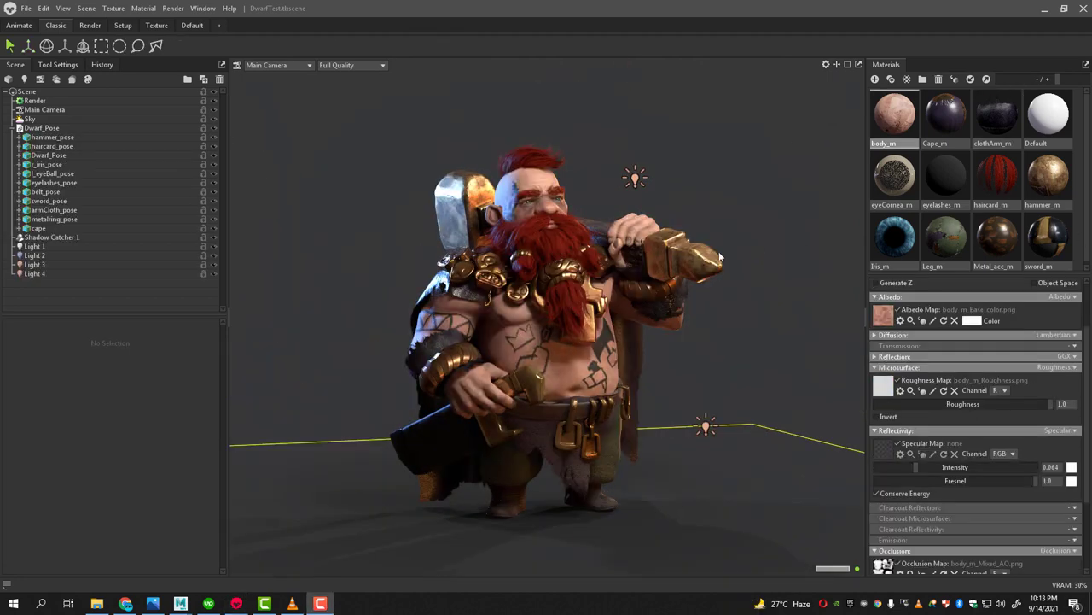
# Step: Select Light 4 and set its brightness to 6.99
pyautogui.click(720, 256)
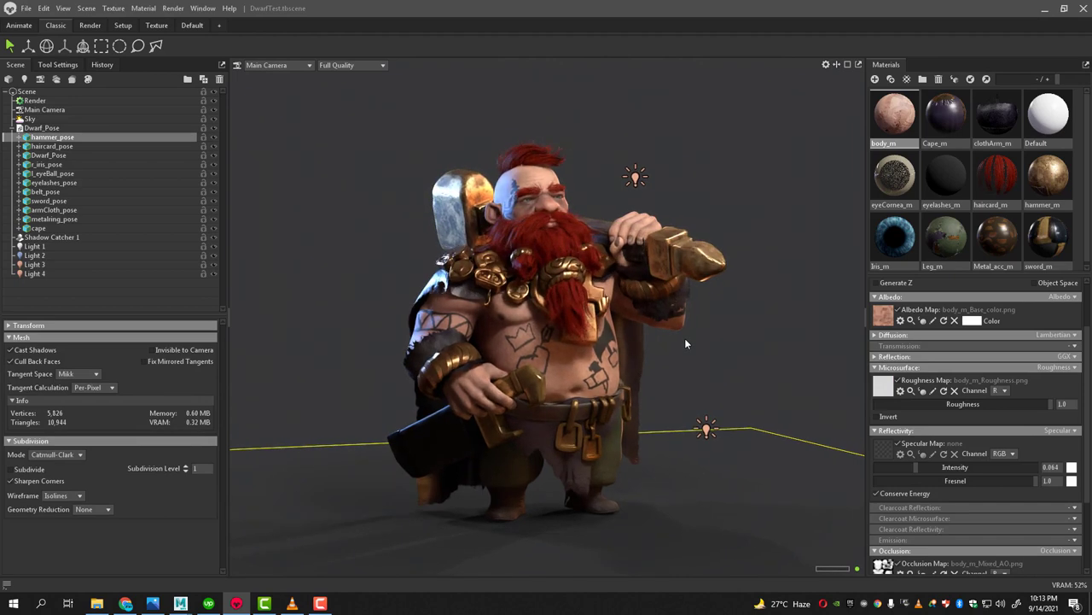
pyautogui.click(35, 255)
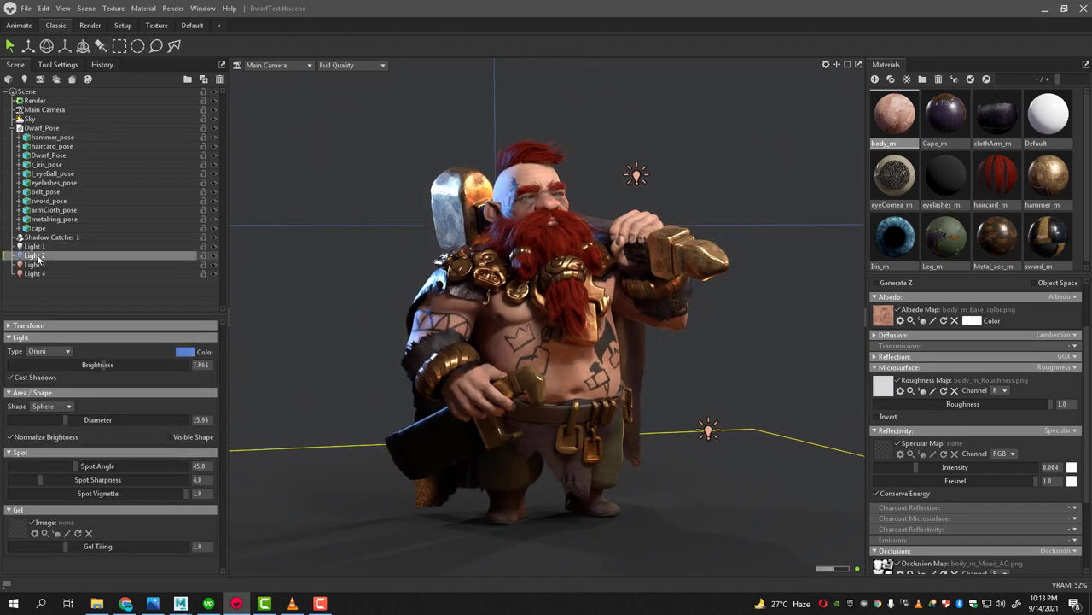
pyautogui.click(35, 263)
pyautogui.click(35, 274)
pyautogui.click(645, 178)
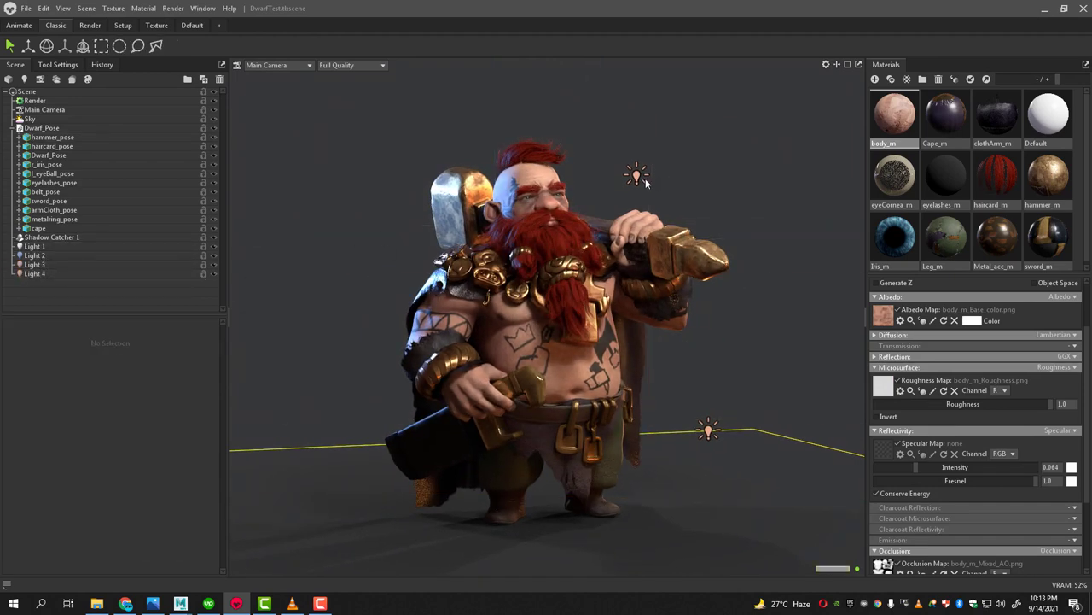
pyautogui.click(639, 177)
pyautogui.moveTo(87, 365); pyautogui.dragTo(92, 365)
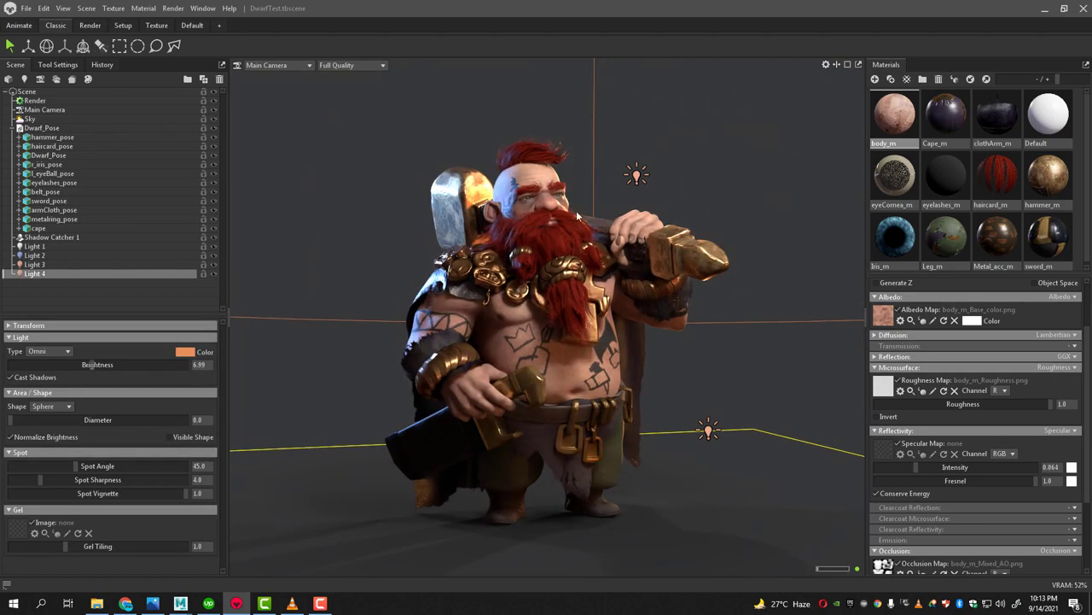
pyautogui.moveTo(715, 175)
pyautogui.mouseDown()
pyautogui.moveTo(650, 175)
pyautogui.moveTo(493, 229)
pyautogui.mouseUp()
pyautogui.moveTo(536, 267); pyautogui.dragTo(683, 238)
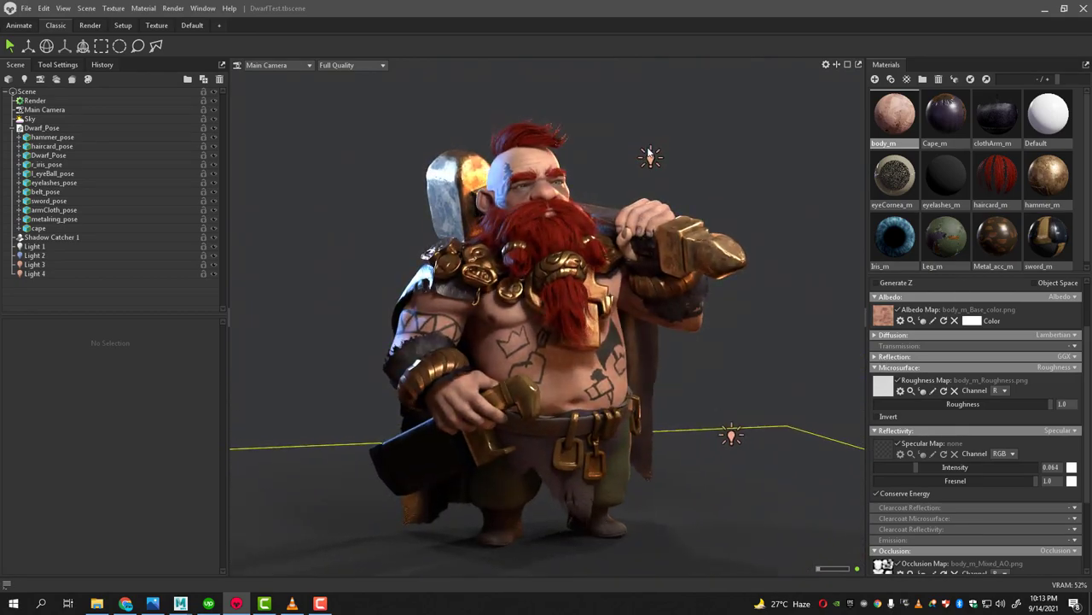
pyautogui.moveTo(655, 204)
pyautogui.mouseDown()
pyautogui.moveTo(693, 224)
pyautogui.moveTo(675, 244)
pyautogui.mouseUp()
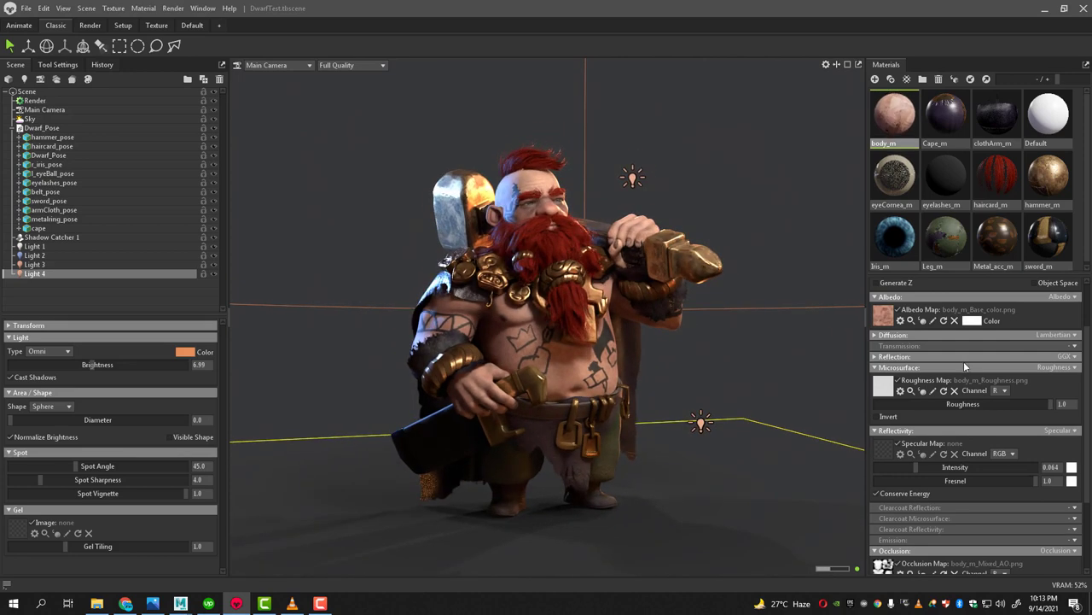
# Step: Set body_m's transmission to Subsurface Scattering and test scatter depths, ending at 1.0
pyautogui.click(1074, 349)
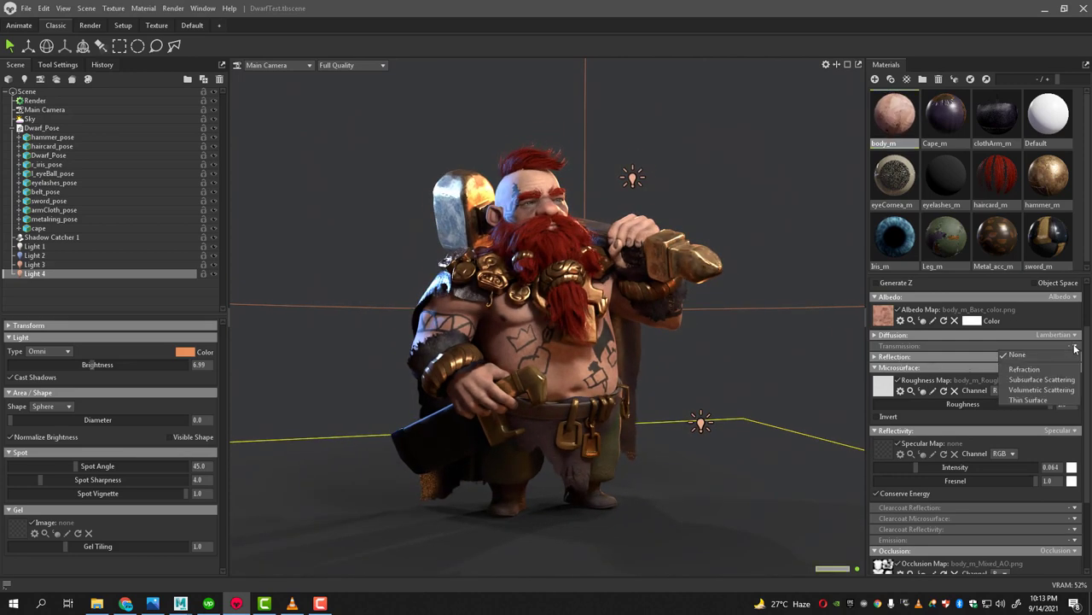
pyautogui.click(1038, 380)
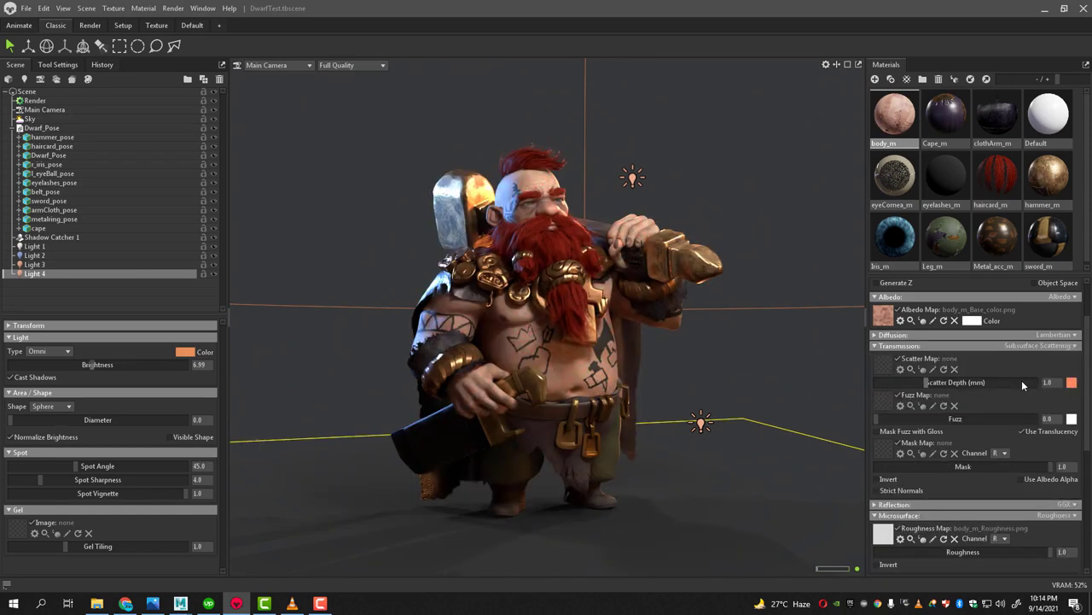
pyautogui.scroll(1, 637, 253)
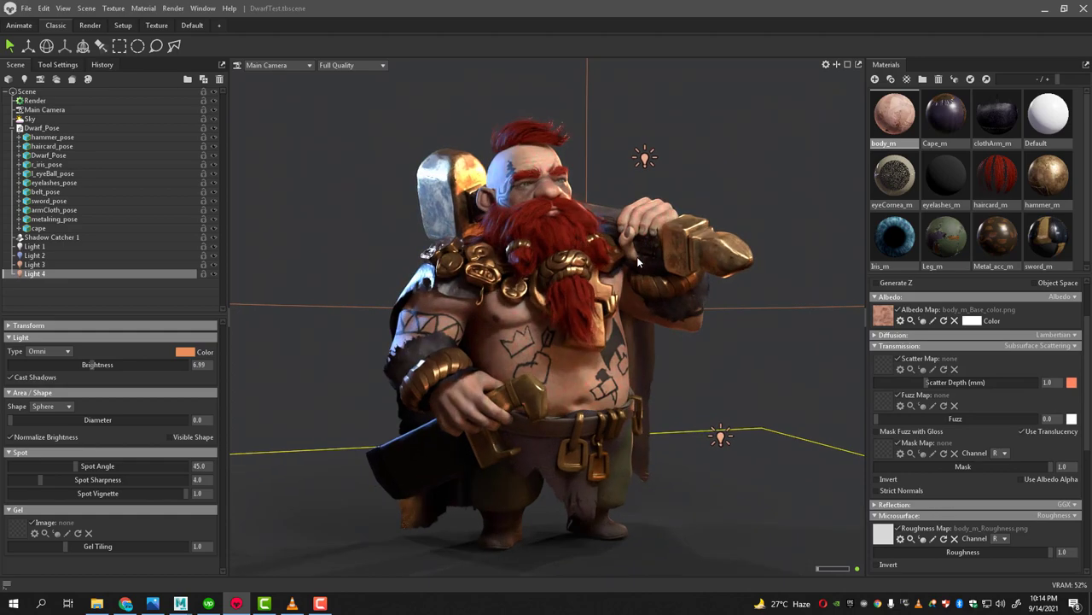
pyautogui.scroll(1, 657, 299)
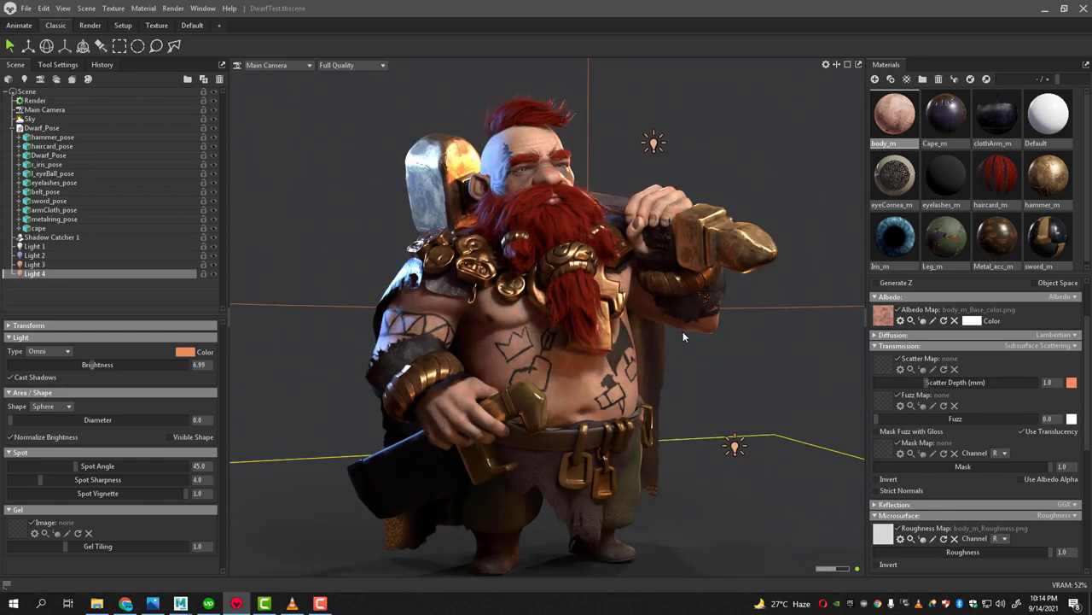
pyautogui.scroll(1, 674, 322)
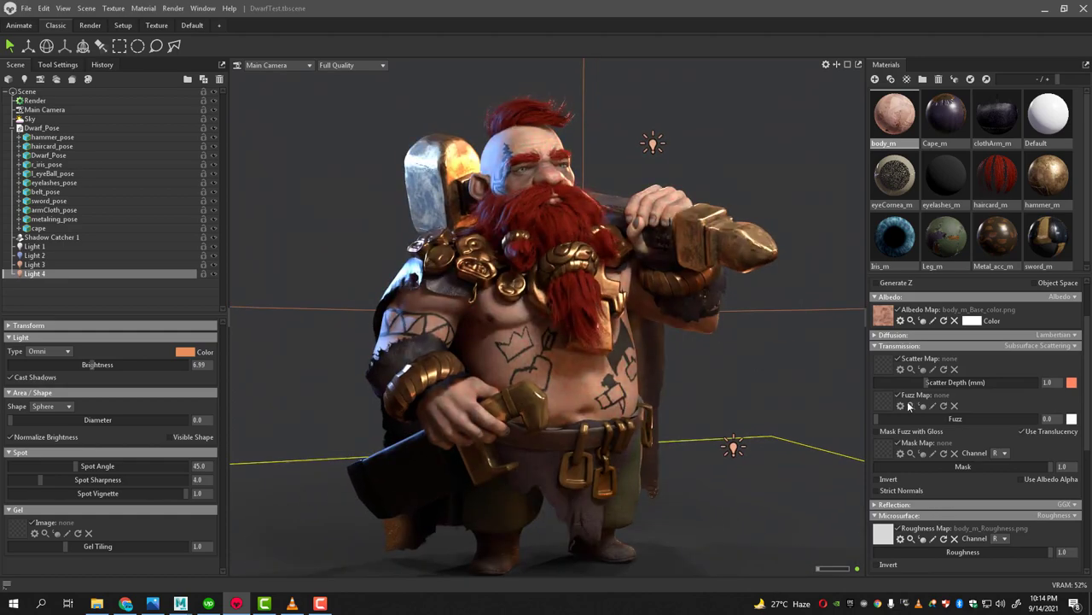
pyautogui.moveTo(956, 383)
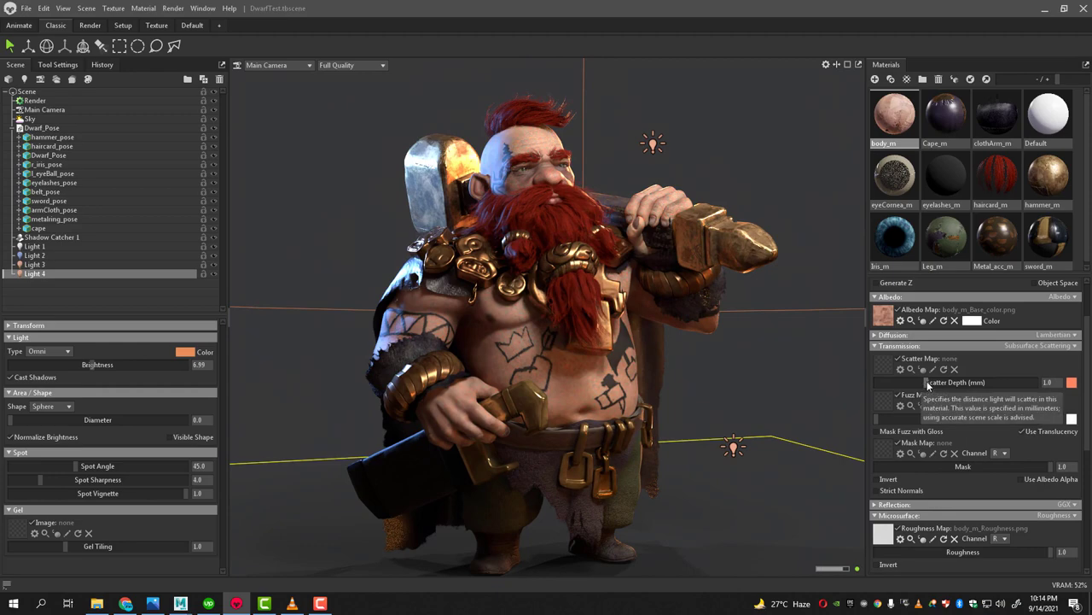
pyautogui.moveTo(928, 384); pyautogui.dragTo(1033, 385)
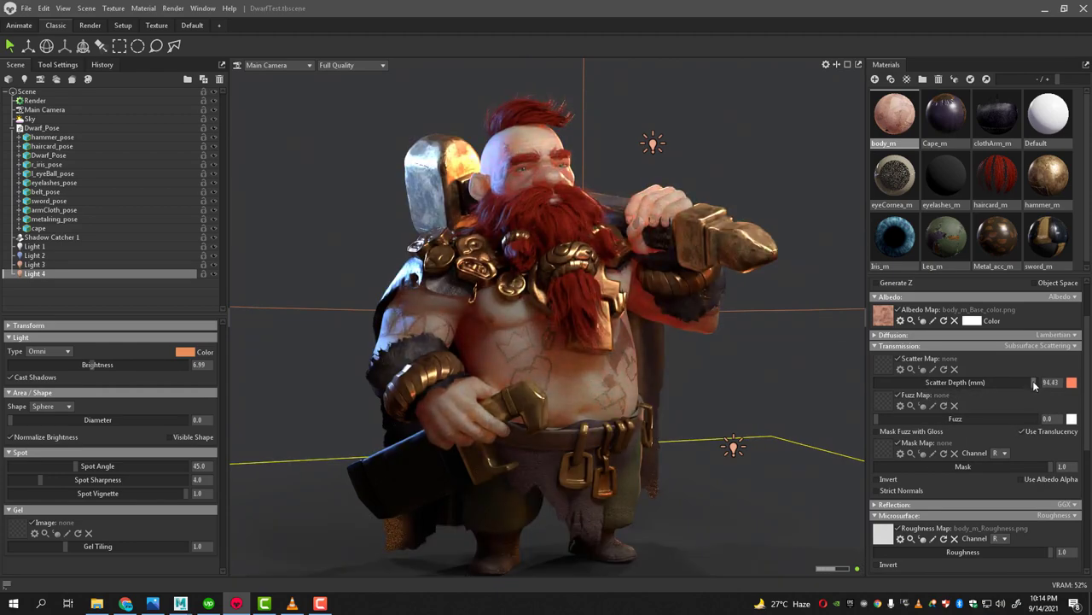
pyautogui.moveTo(1032, 381)
pyautogui.mouseDown()
pyautogui.moveTo(877, 384)
pyautogui.moveTo(894, 384)
pyautogui.mouseUp()
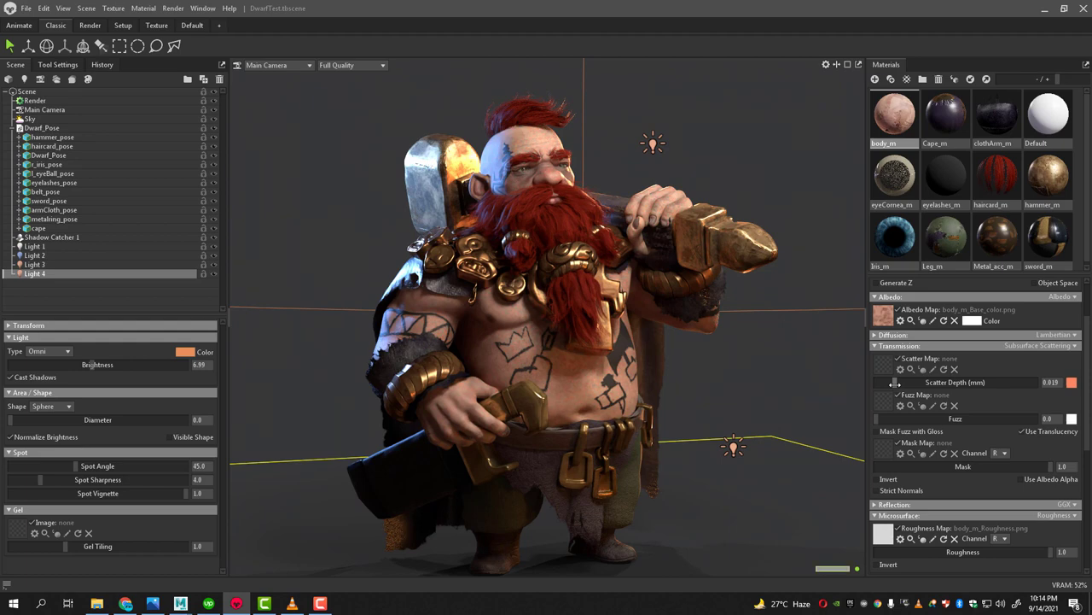
pyautogui.moveTo(894, 384); pyautogui.dragTo(897, 384)
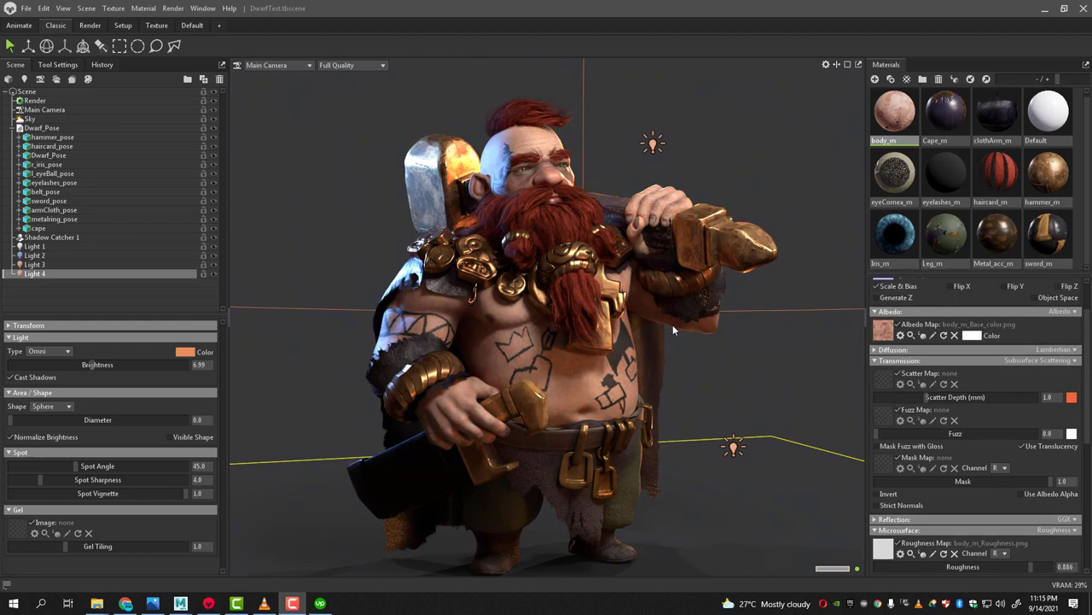
# Step: Set body_m's scatter depth to 20
pyautogui.click(672, 329)
pyautogui.moveTo(670, 325); pyautogui.dragTo(610, 367)
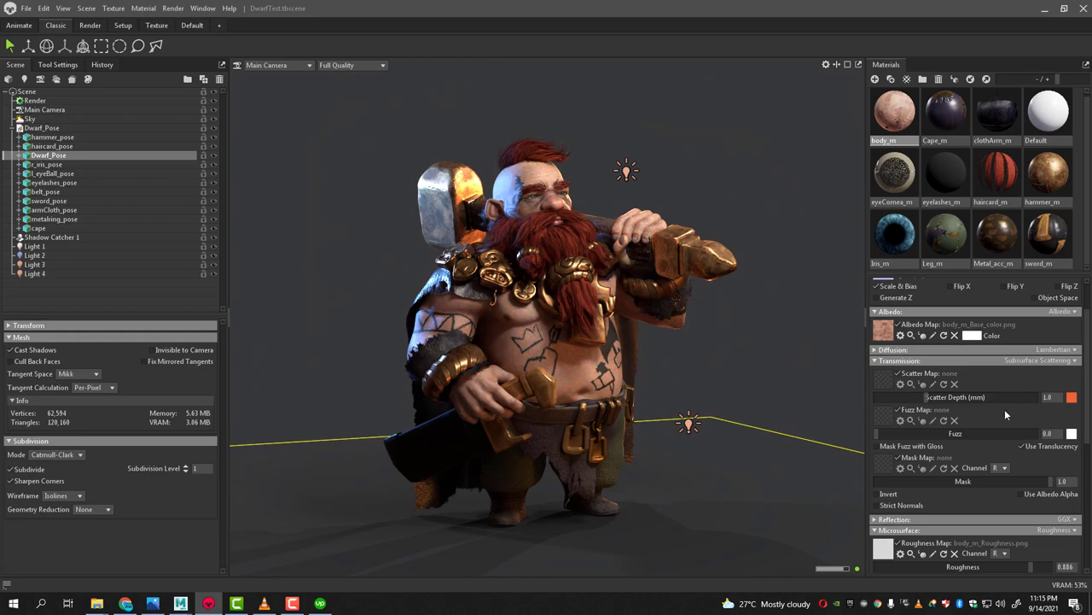
pyautogui.moveTo(936, 404); pyautogui.dragTo(1055, 398)
pyautogui.write('20')
pyautogui.press('Return')
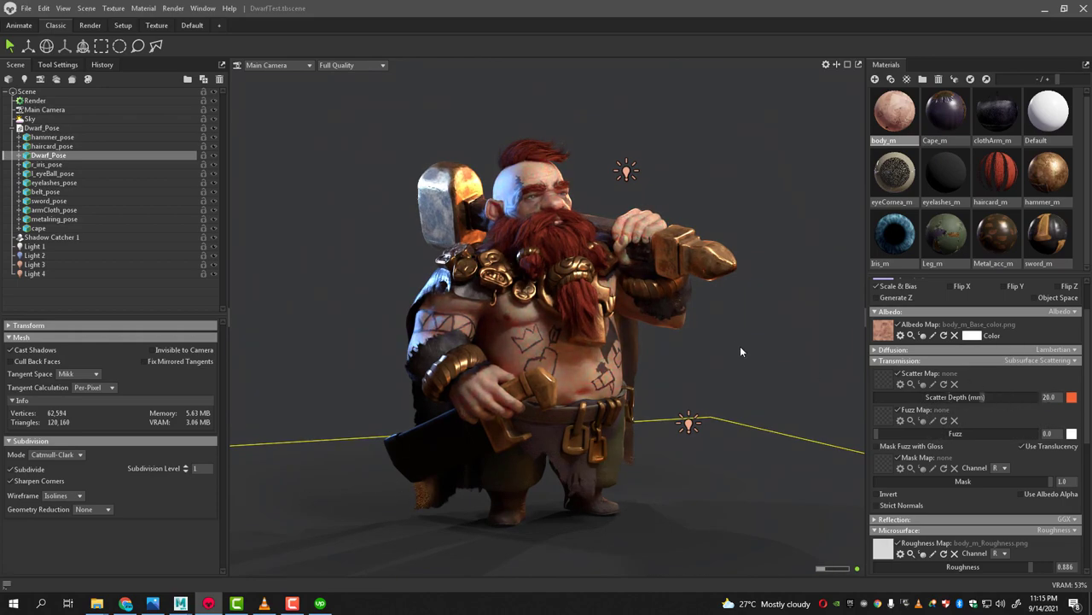
# Step: Load body_m_SSS.png as the scatter map and confirm scatter depth 20
pyautogui.scroll(2, 739, 355)
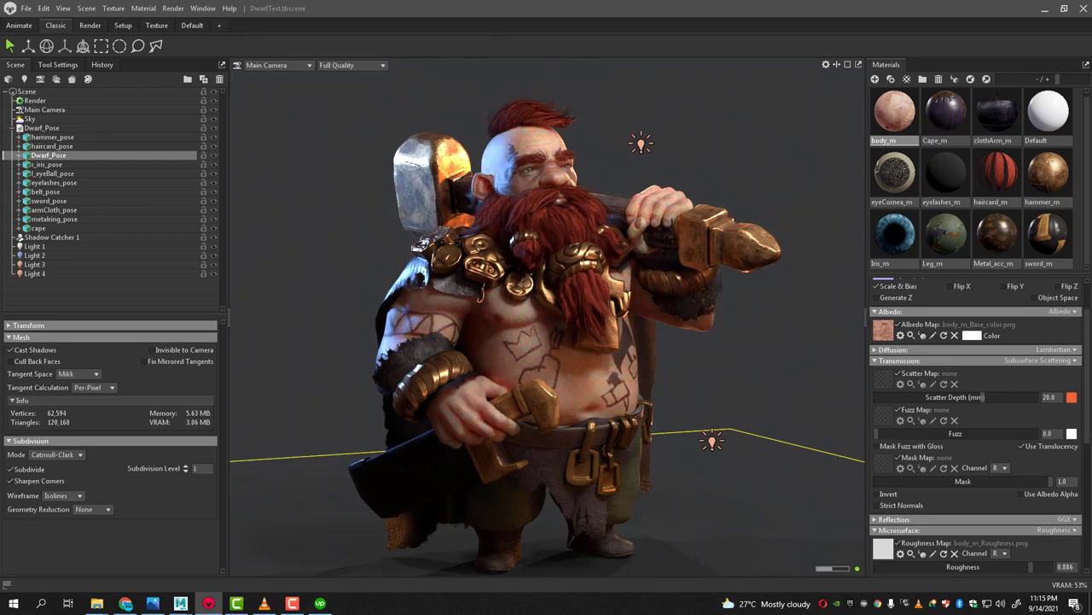
pyautogui.moveTo(888, 399); pyautogui.dragTo(886, 379)
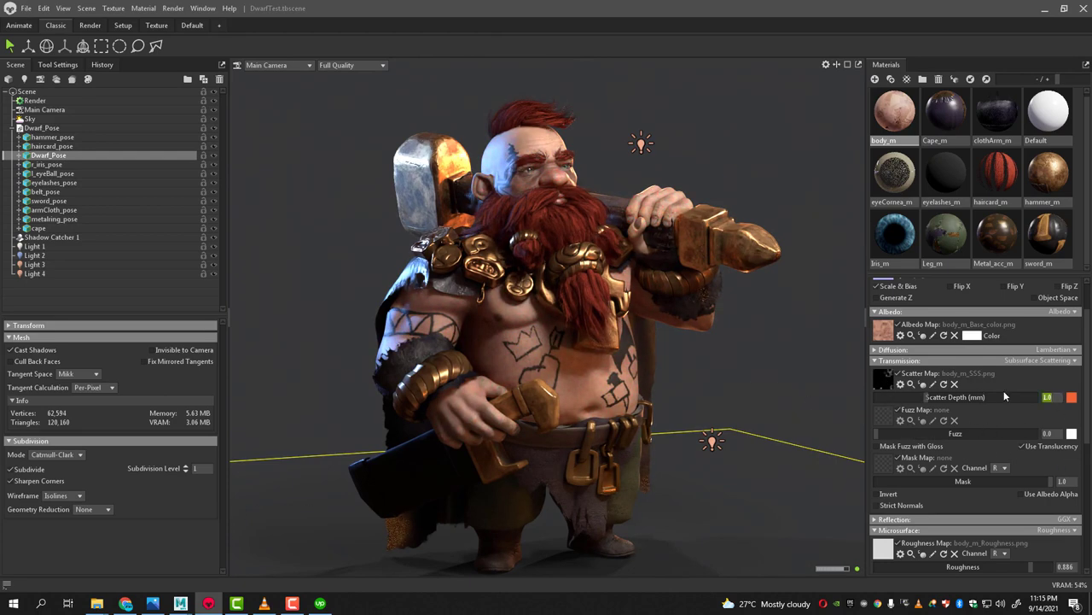
pyautogui.write('20')
pyautogui.press('Return')
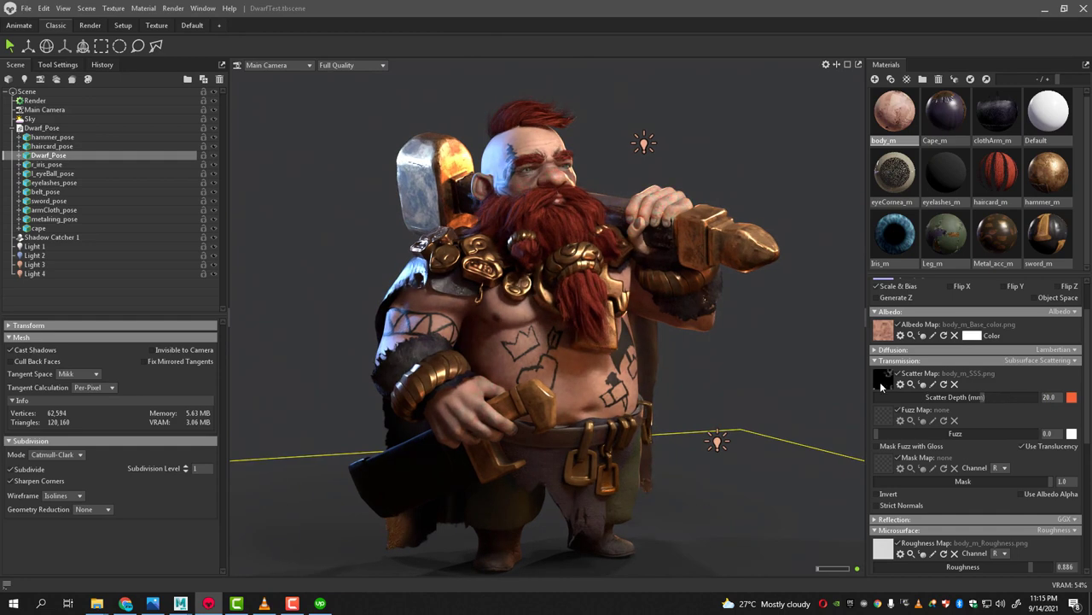
pyautogui.click(910, 385)
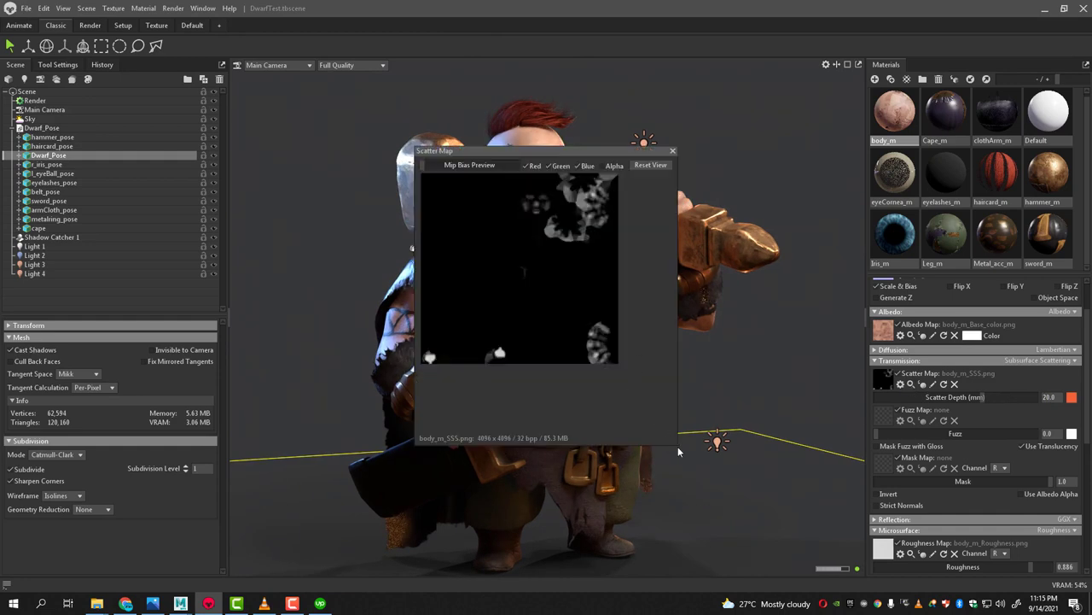
pyautogui.moveTo(677, 447); pyautogui.dragTo(845, 538)
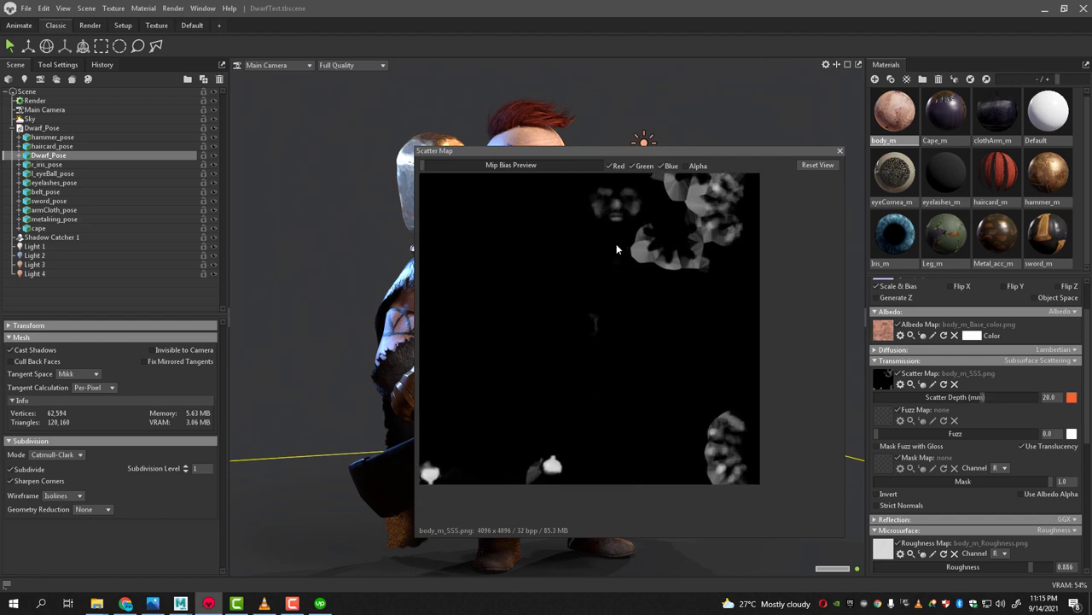
pyautogui.scroll(-2, 616, 246)
pyautogui.moveTo(565, 303); pyautogui.dragTo(609, 245)
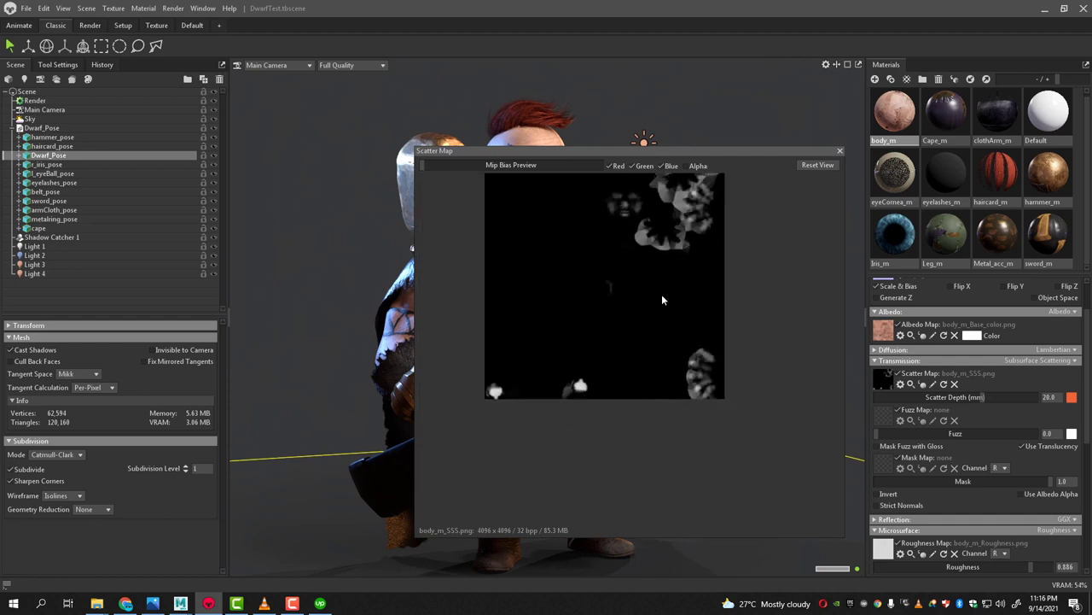
pyautogui.click(839, 152)
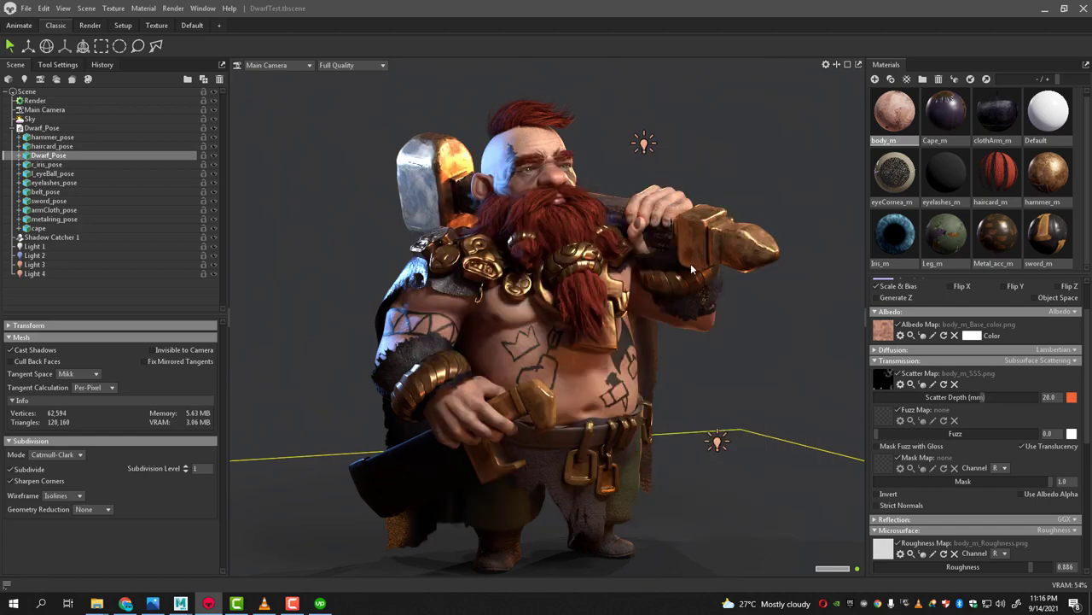
pyautogui.moveTo(681, 248)
pyautogui.mouseDown()
pyautogui.moveTo(599, 350)
pyautogui.moveTo(494, 345)
pyautogui.moveTo(649, 405)
pyautogui.moveTo(558, 348)
pyautogui.moveTo(599, 248)
pyautogui.mouseUp()
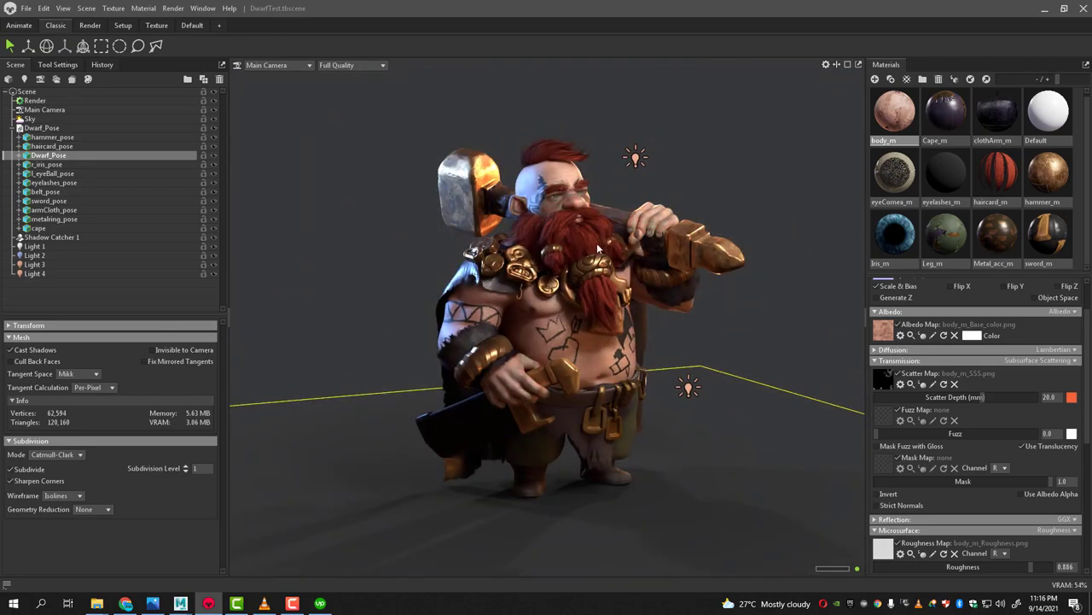
# Step: Duplicate Light 4 into a new Light 5 and view the dwarf from the side
pyautogui.click(32, 273)
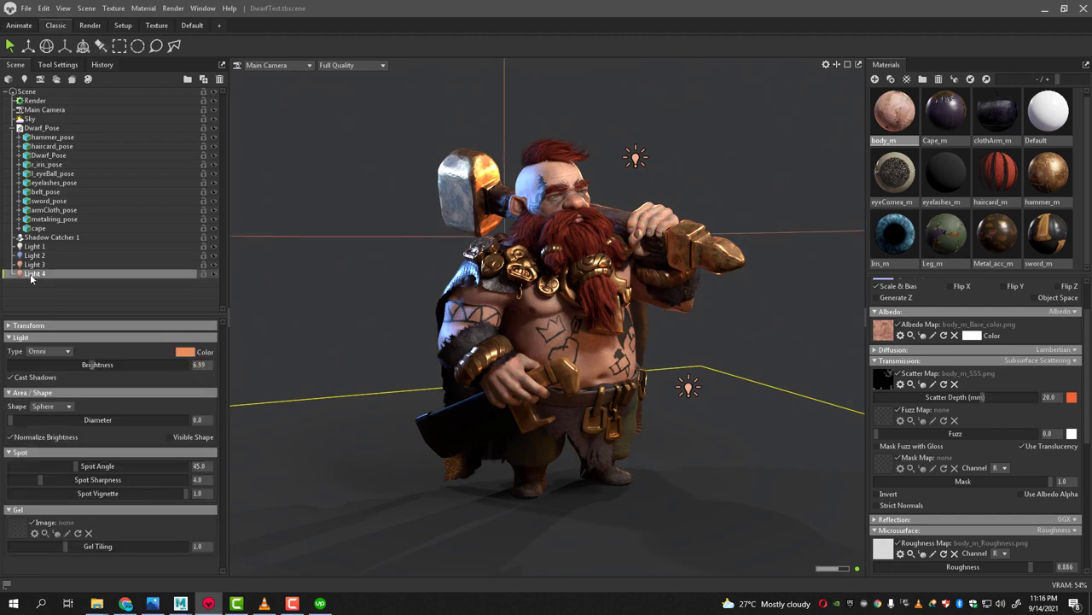
pyautogui.scroll(-5, 453, 323)
pyautogui.press('w')
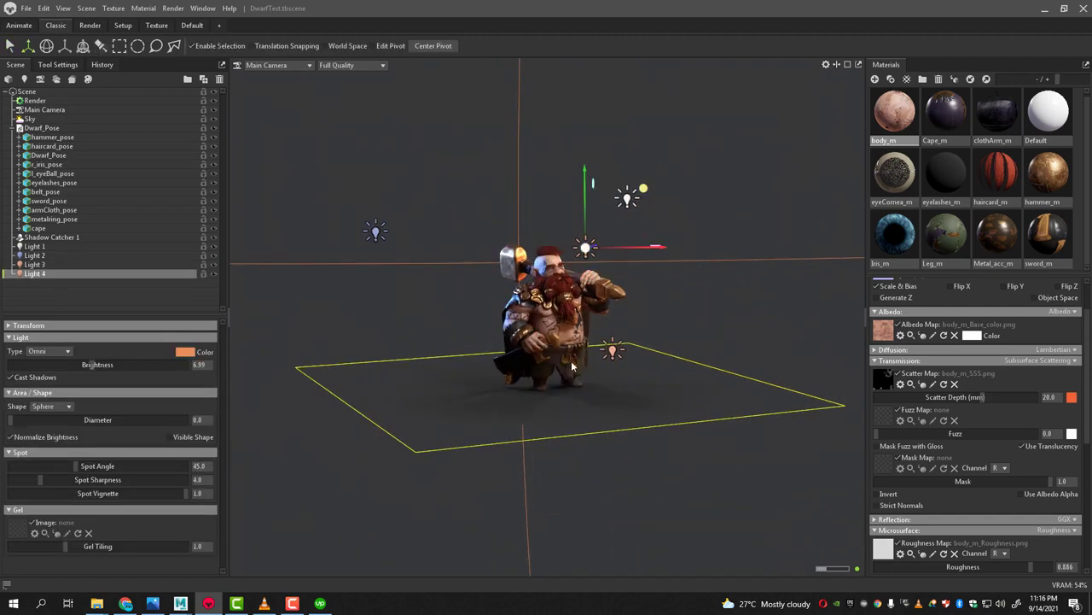
pyautogui.hotkey('ctrl', 'd')
pyautogui.moveTo(587, 248)
pyautogui.mouseDown()
pyautogui.moveTo(582, 390)
pyautogui.moveTo(452, 393)
pyautogui.mouseUp()
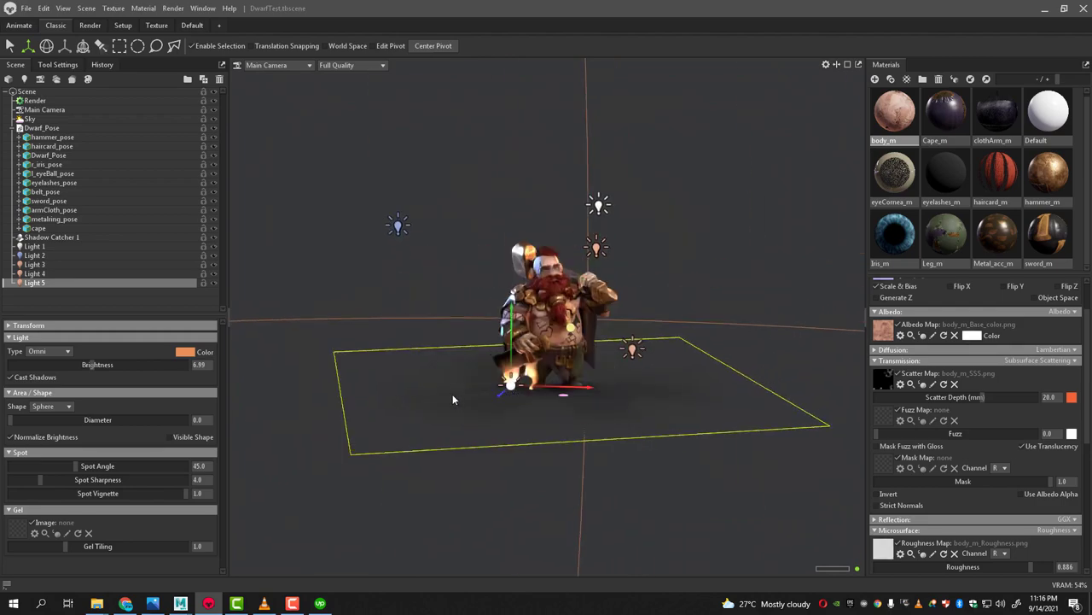
pyautogui.scroll(5, 500, 452)
pyautogui.moveTo(546, 461); pyautogui.dragTo(564, 412)
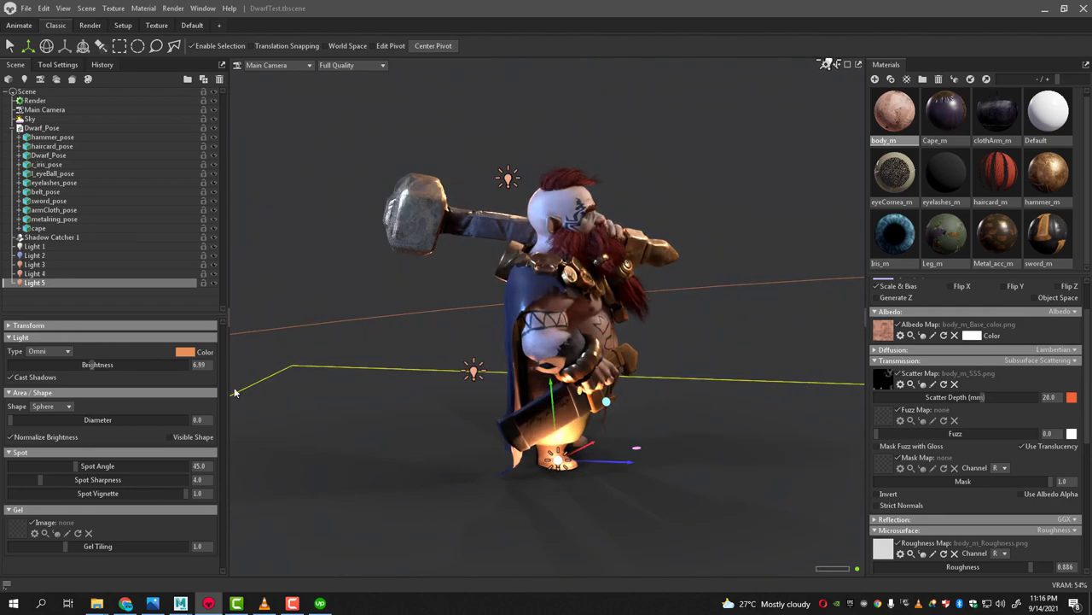
# Step: Set Light 5's brightness to 4.903, shift it slightly right, and soften its spot sharpness and diameter
pyautogui.moveTo(94, 366); pyautogui.dragTo(66, 370)
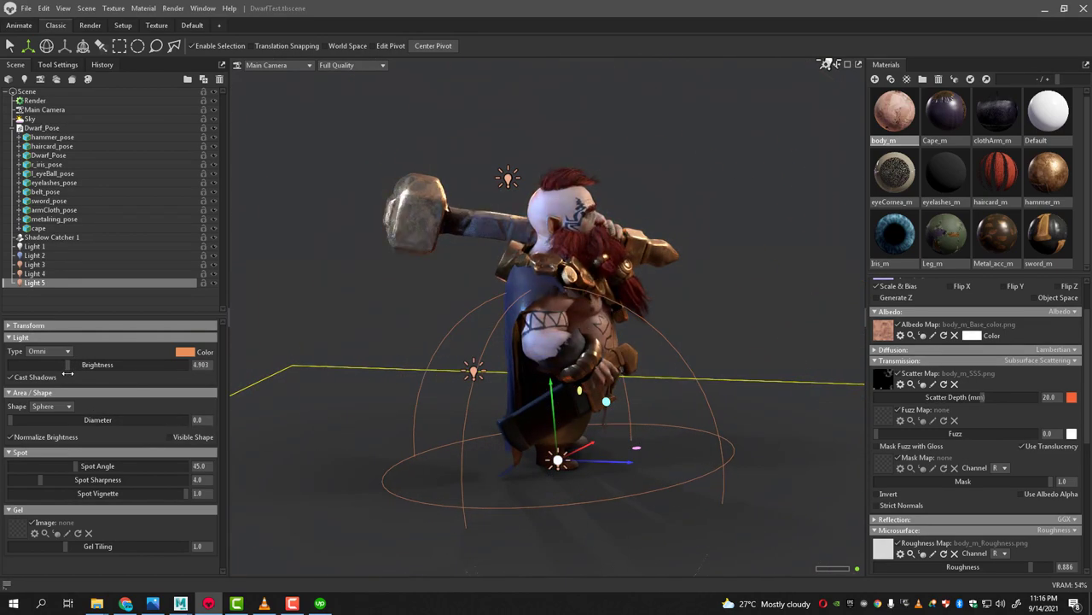
pyautogui.moveTo(478, 431)
pyautogui.mouseDown()
pyautogui.moveTo(331, 430)
pyautogui.moveTo(569, 459)
pyautogui.mouseUp()
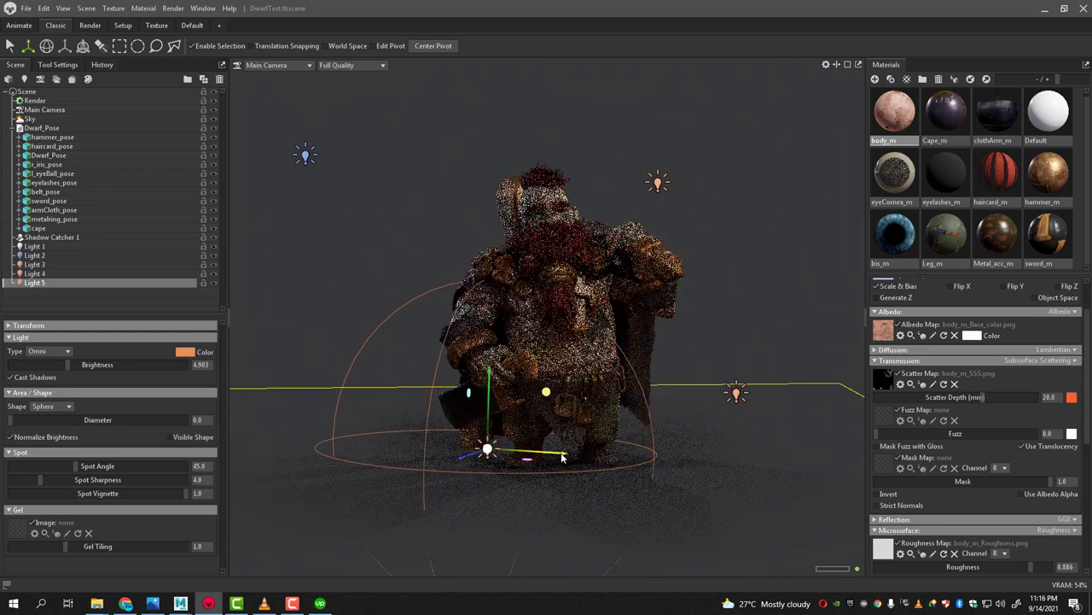
pyautogui.moveTo(467, 457); pyautogui.dragTo(500, 446)
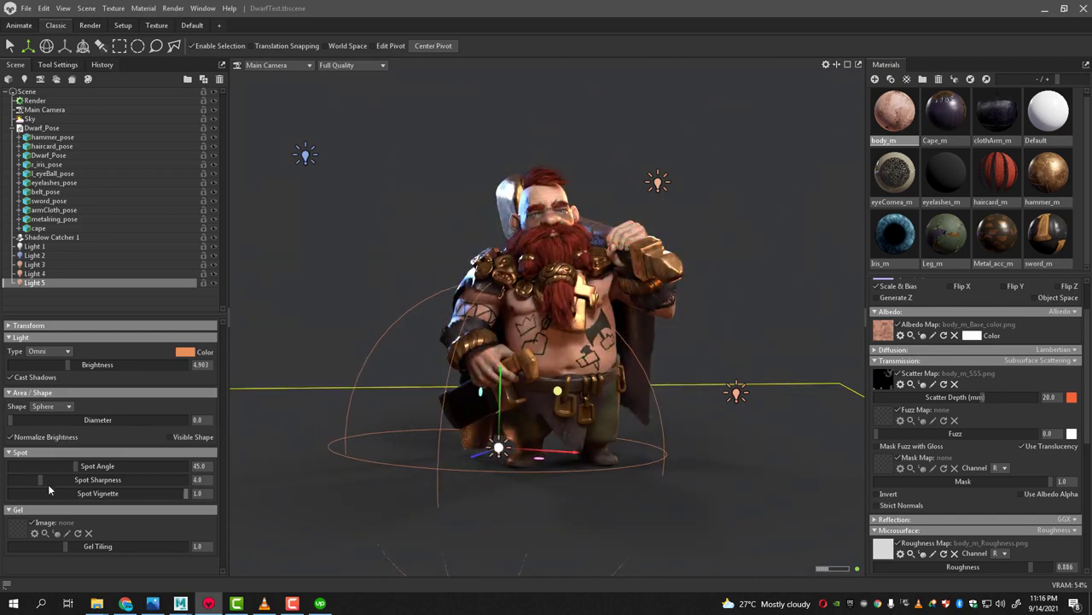
pyautogui.moveTo(46, 480); pyautogui.dragTo(40, 480)
pyautogui.moveTo(12, 420); pyautogui.dragTo(31, 419)
# Step: Tint Light 5 deep blue (39, 44, 88) in the Color Picker
pyautogui.click(185, 352)
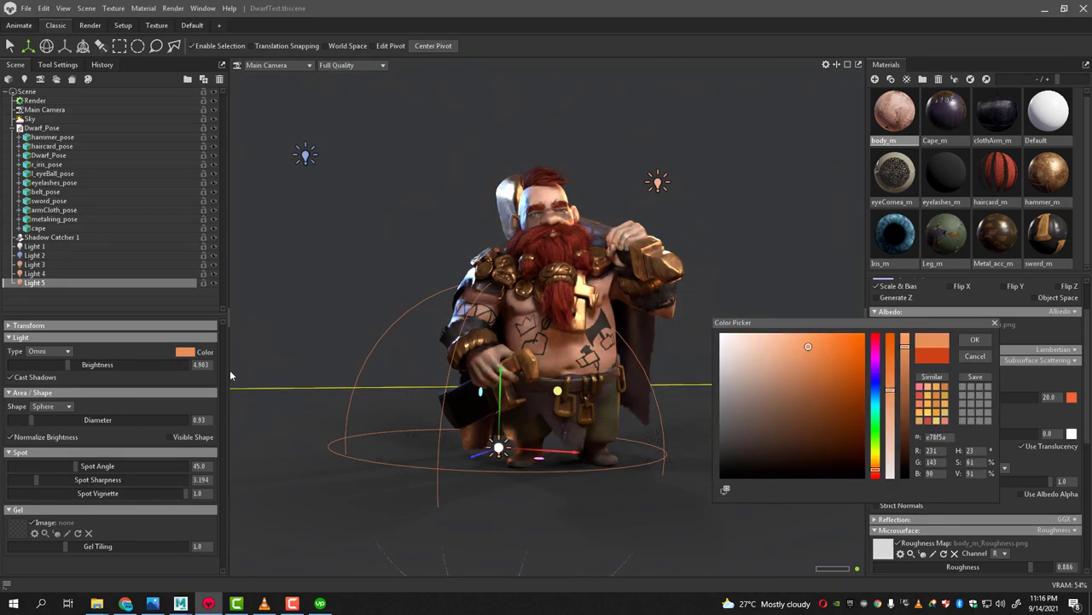
pyautogui.click(876, 388)
pyautogui.moveTo(769, 441); pyautogui.dragTo(804, 429)
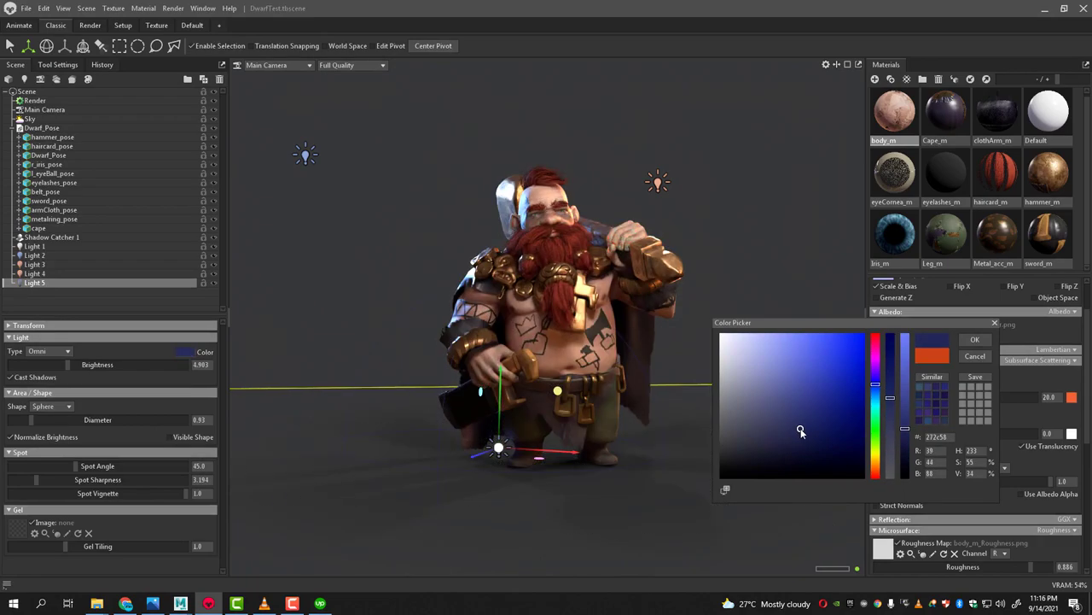
pyautogui.click(963, 344)
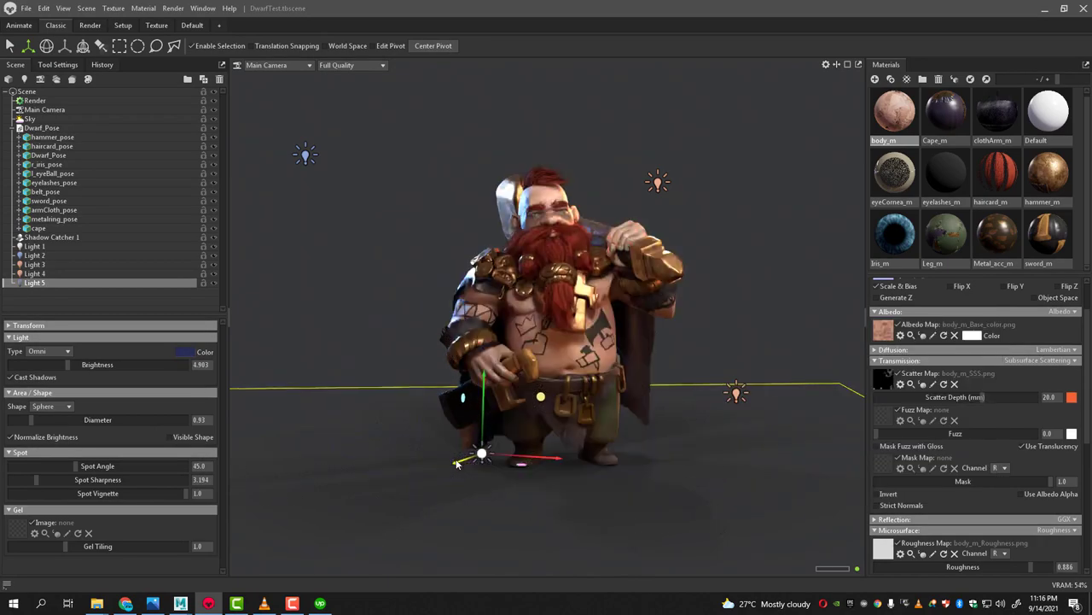
# Step: Nudge the blue light down beside the feet and brighten it to about 5.6, checking several angles
pyautogui.moveTo(475, 459)
pyautogui.mouseDown()
pyautogui.moveTo(646, 453)
pyautogui.moveTo(565, 453)
pyautogui.mouseUp()
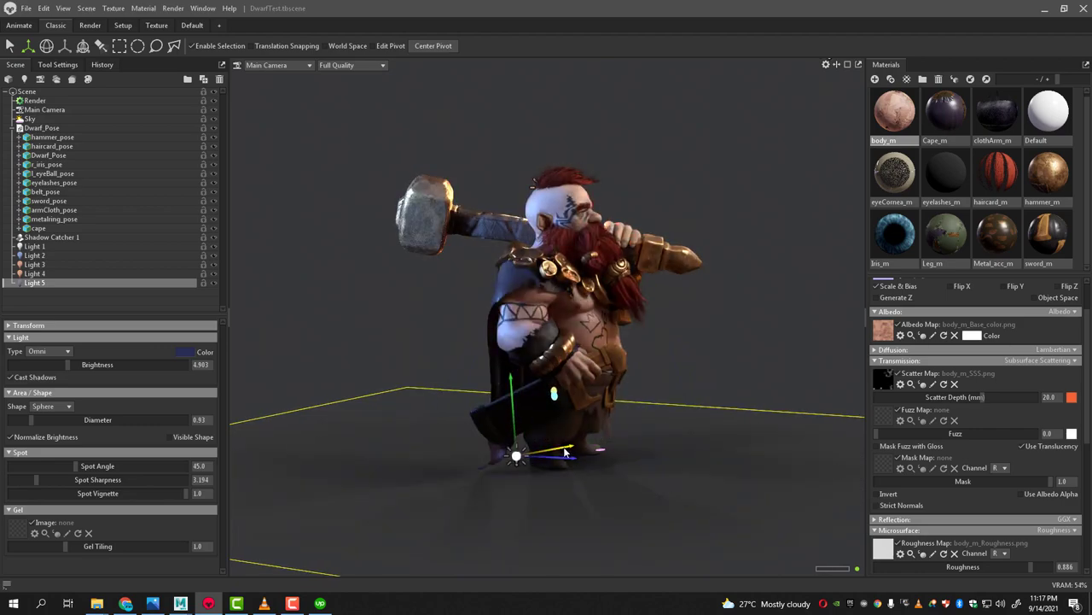
pyautogui.moveTo(512, 421)
pyautogui.mouseDown()
pyautogui.moveTo(453, 469)
pyautogui.moveTo(539, 475)
pyautogui.moveTo(403, 447)
pyautogui.moveTo(715, 494)
pyautogui.moveTo(754, 476)
pyautogui.moveTo(554, 504)
pyautogui.moveTo(517, 494)
pyautogui.mouseUp()
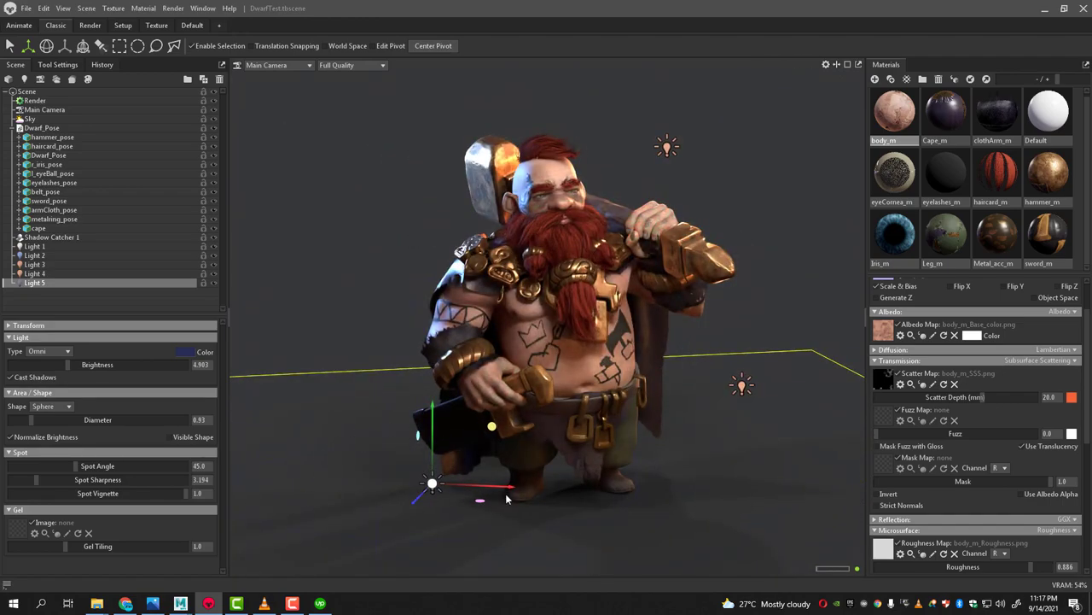
pyautogui.moveTo(441, 431); pyautogui.dragTo(438, 443)
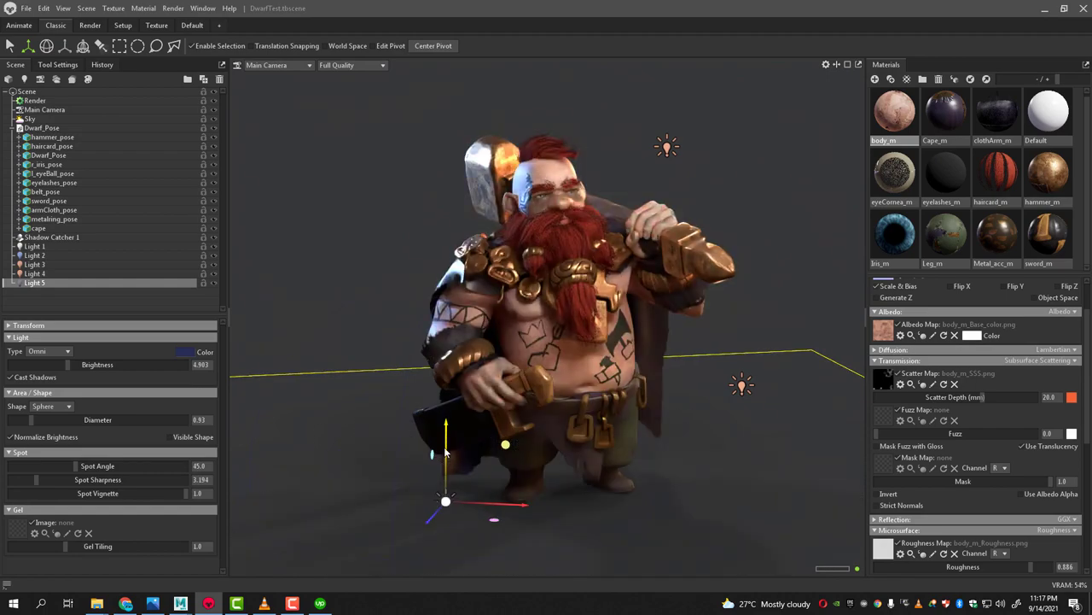
pyautogui.moveTo(68, 364); pyautogui.dragTo(72, 364)
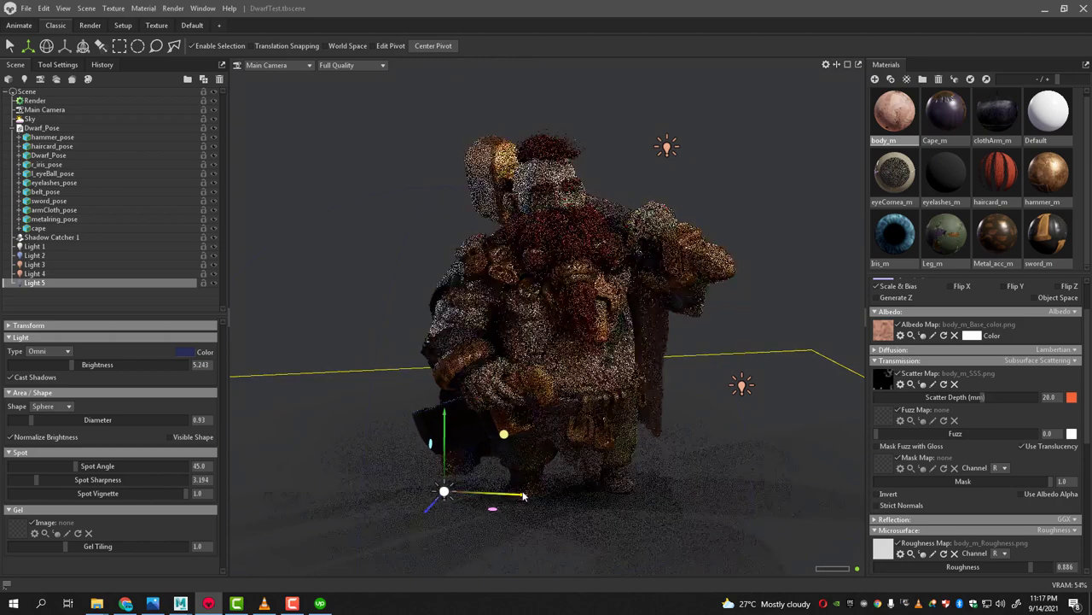
pyautogui.moveTo(527, 498)
pyautogui.mouseDown()
pyautogui.moveTo(609, 471)
pyautogui.moveTo(637, 491)
pyautogui.mouseUp()
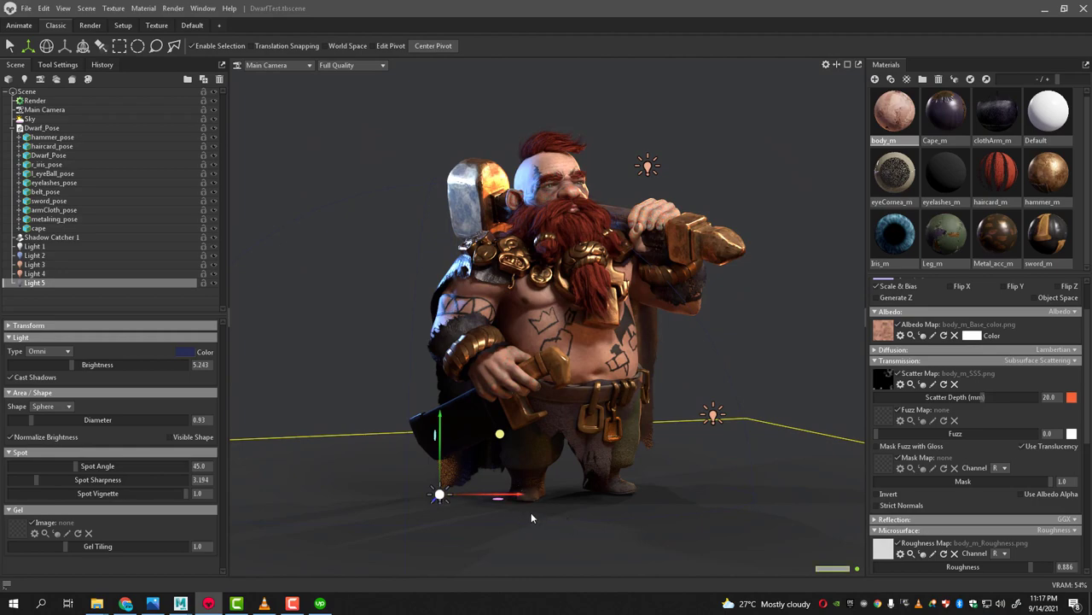
pyautogui.moveTo(463, 511)
pyautogui.mouseDown()
pyautogui.moveTo(672, 536)
pyautogui.moveTo(619, 501)
pyautogui.moveTo(660, 472)
pyautogui.moveTo(575, 506)
pyautogui.moveTo(548, 494)
pyautogui.moveTo(561, 488)
pyautogui.moveTo(463, 503)
pyautogui.moveTo(590, 517)
pyautogui.moveTo(456, 495)
pyautogui.mouseUp()
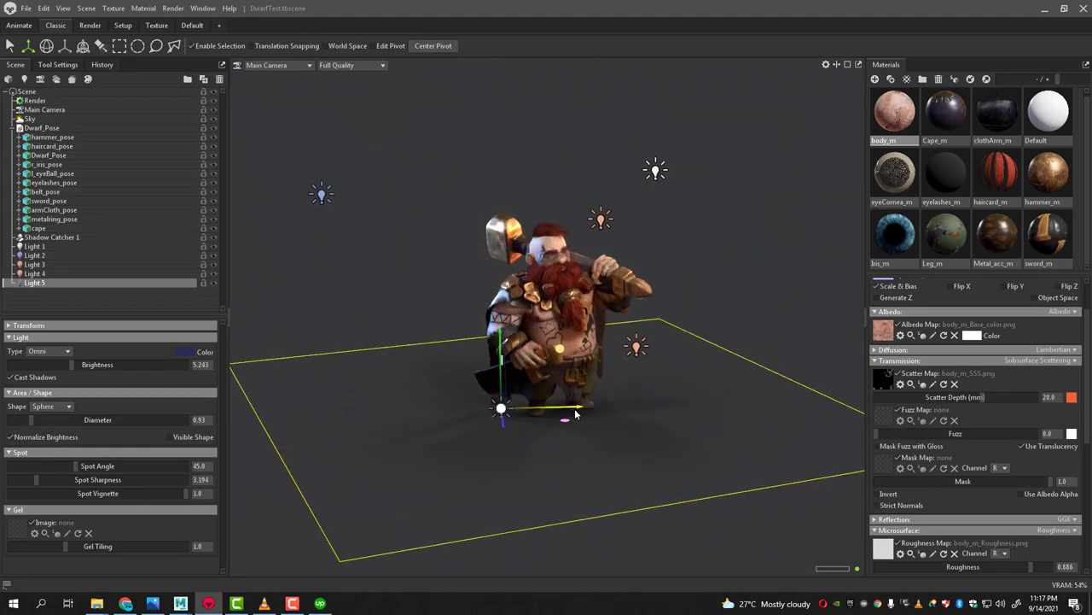
# Step: Slide the blue light along X, enlarge its diameter to 9.006, and settle brightness at 5.34
pyautogui.moveTo(576, 414); pyautogui.dragTo(580, 414)
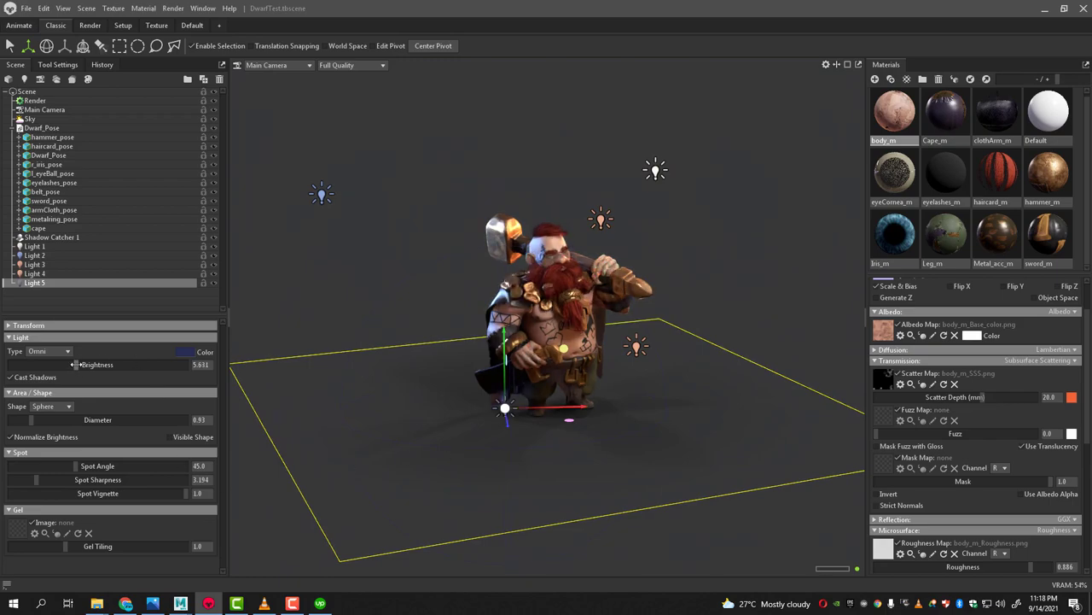
pyautogui.moveTo(75, 364); pyautogui.dragTo(82, 364)
pyautogui.scroll(5, 464, 403)
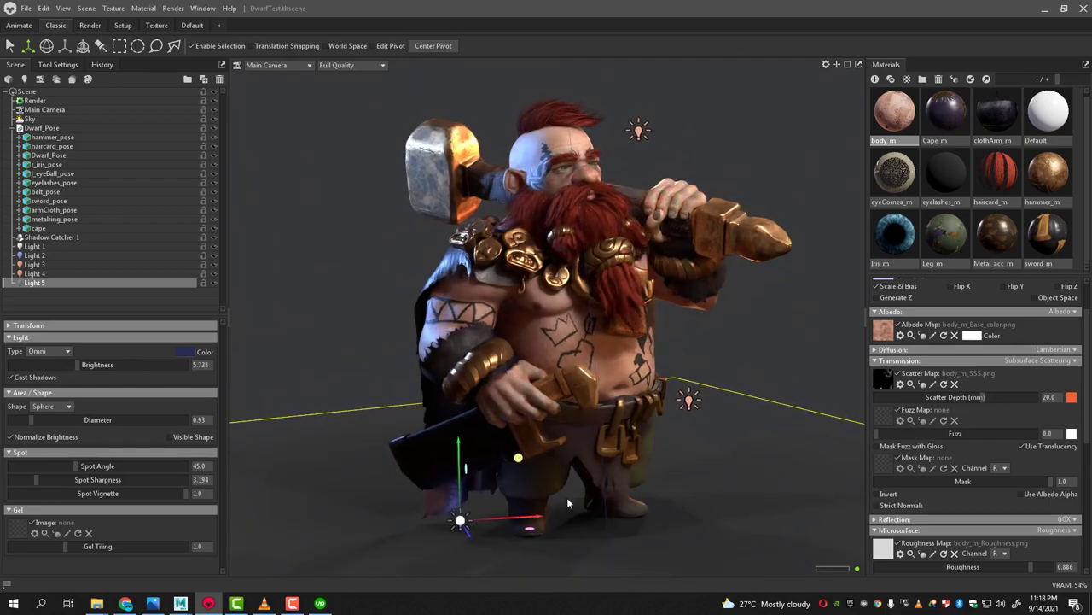
pyautogui.moveTo(527, 518); pyautogui.dragTo(541, 518)
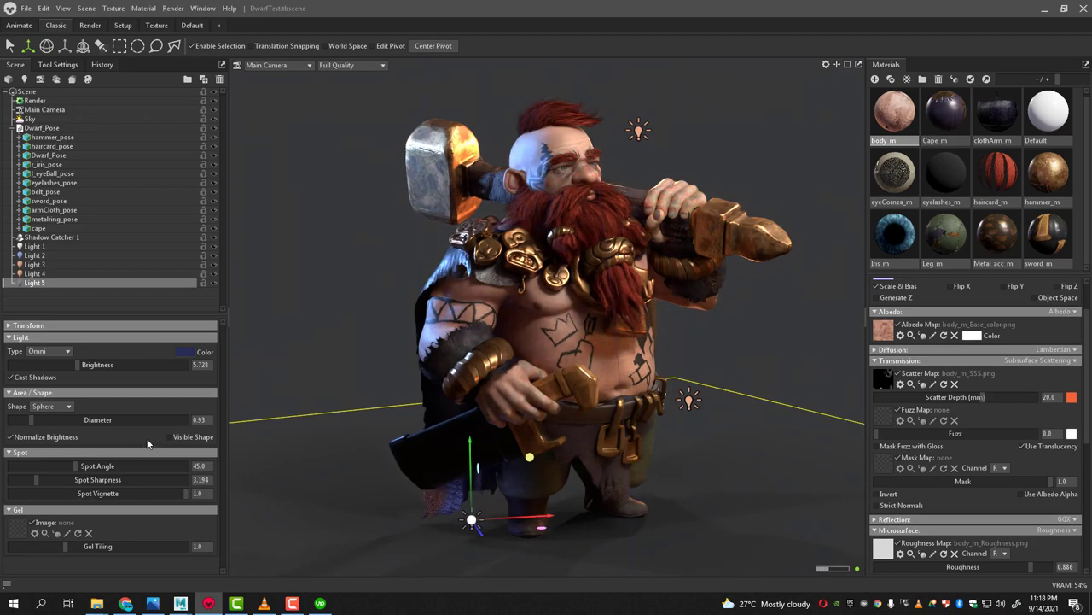
pyautogui.moveTo(43, 418); pyautogui.dragTo(27, 419)
pyautogui.moveTo(29, 421)
pyautogui.mouseDown()
pyautogui.moveTo(88, 420)
pyautogui.moveTo(58, 420)
pyautogui.mouseUp()
pyautogui.moveTo(81, 364); pyautogui.dragTo(72, 365)
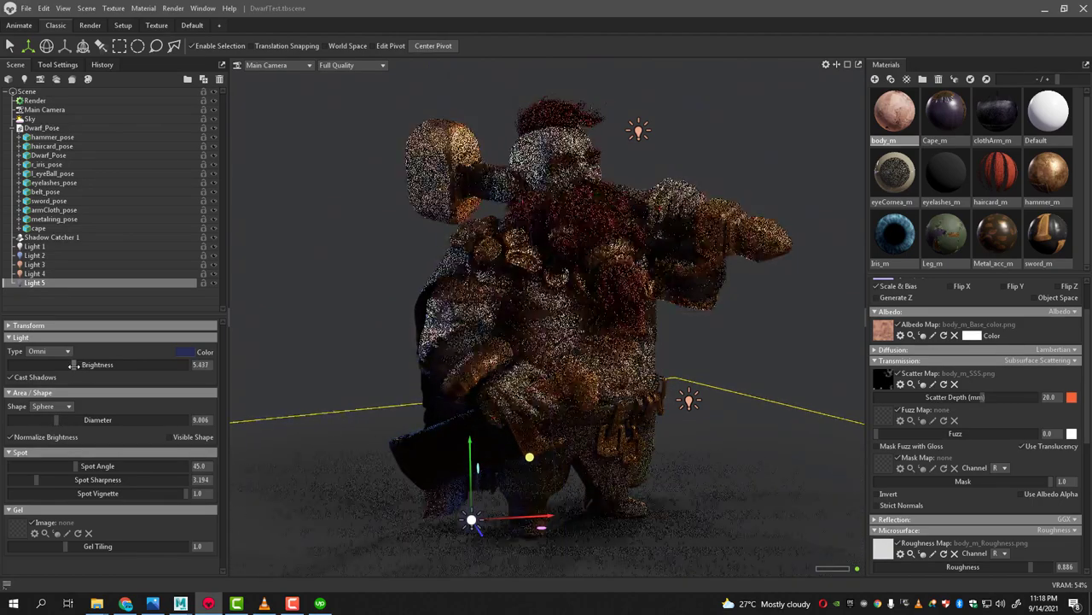
pyautogui.moveTo(431, 439)
pyautogui.mouseDown()
pyautogui.moveTo(659, 521)
pyautogui.moveTo(536, 536)
pyautogui.moveTo(601, 529)
pyautogui.moveTo(519, 561)
pyautogui.moveTo(775, 314)
pyautogui.moveTo(546, 448)
pyautogui.mouseUp()
# Step: Move Light 5 to the left and raise its brightness to 6.553
pyautogui.click(775, 314)
pyautogui.scroll(5, 623, 507)
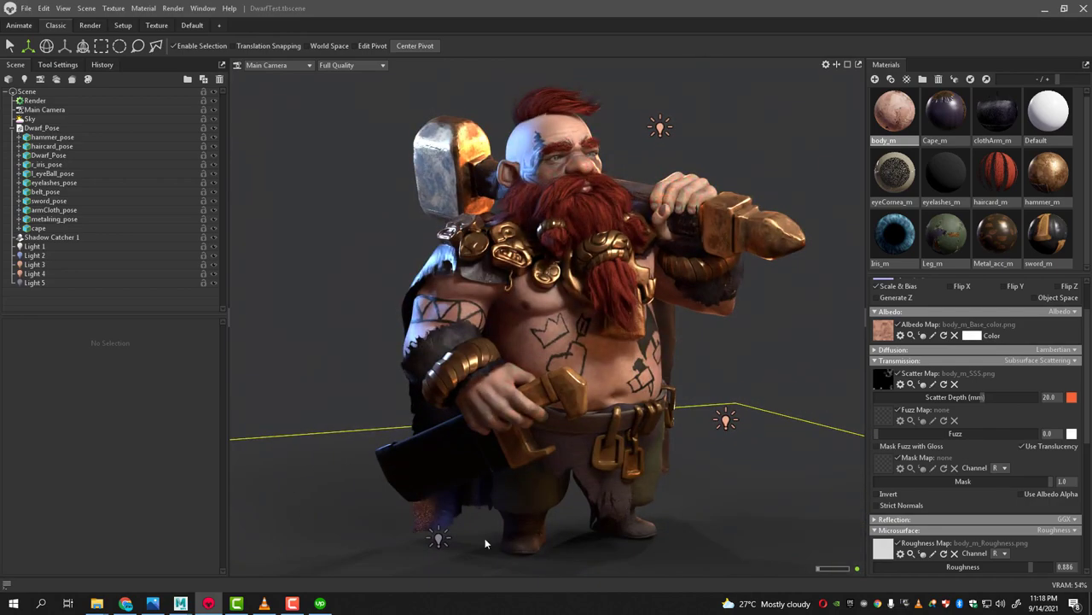
pyautogui.click(437, 539)
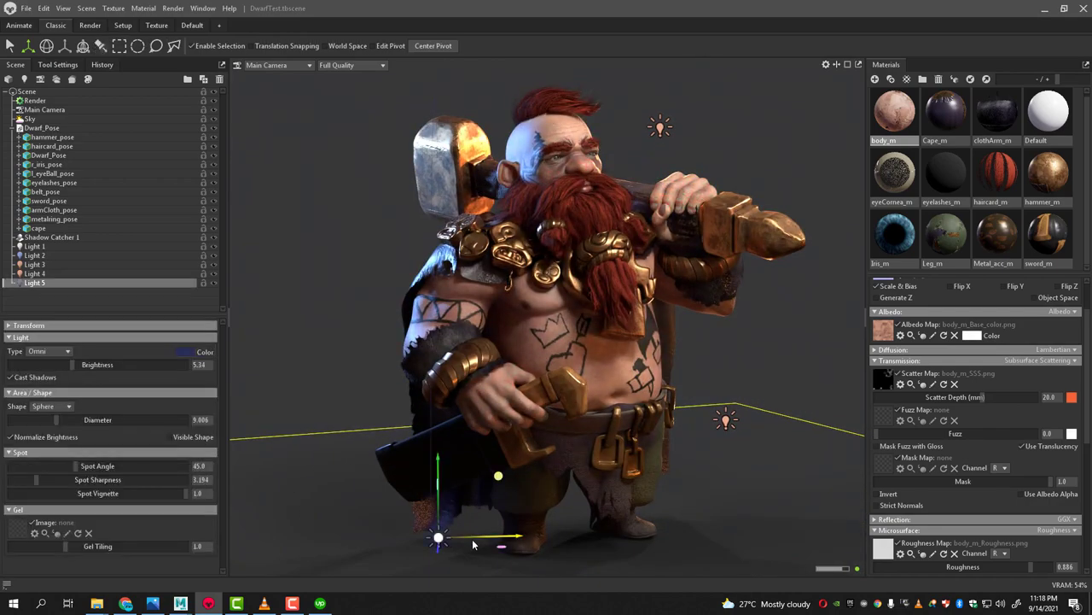
pyautogui.moveTo(472, 539)
pyautogui.mouseDown()
pyautogui.moveTo(448, 535)
pyautogui.moveTo(705, 524)
pyautogui.mouseUp()
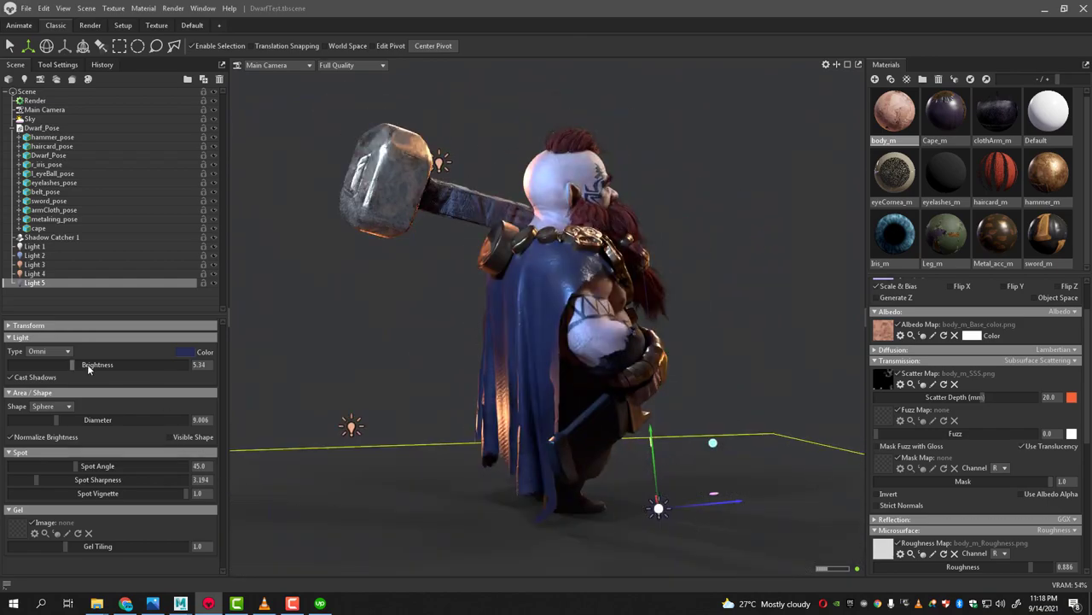
pyautogui.click(87, 364)
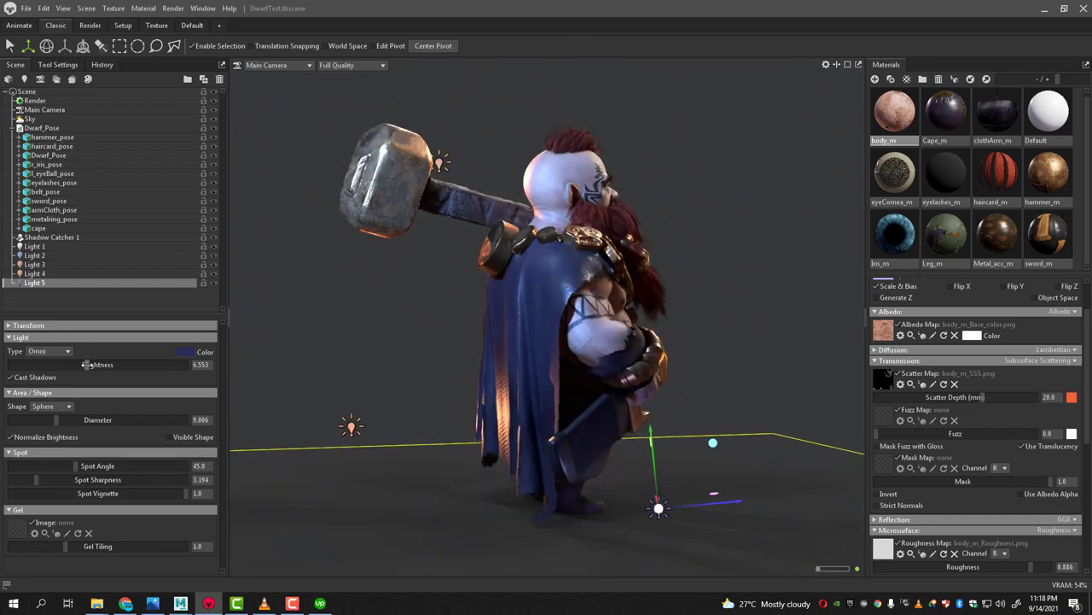
# Step: From a higher front view, push the blue light further left along X
pyautogui.moveTo(546, 473); pyautogui.dragTo(333, 461)
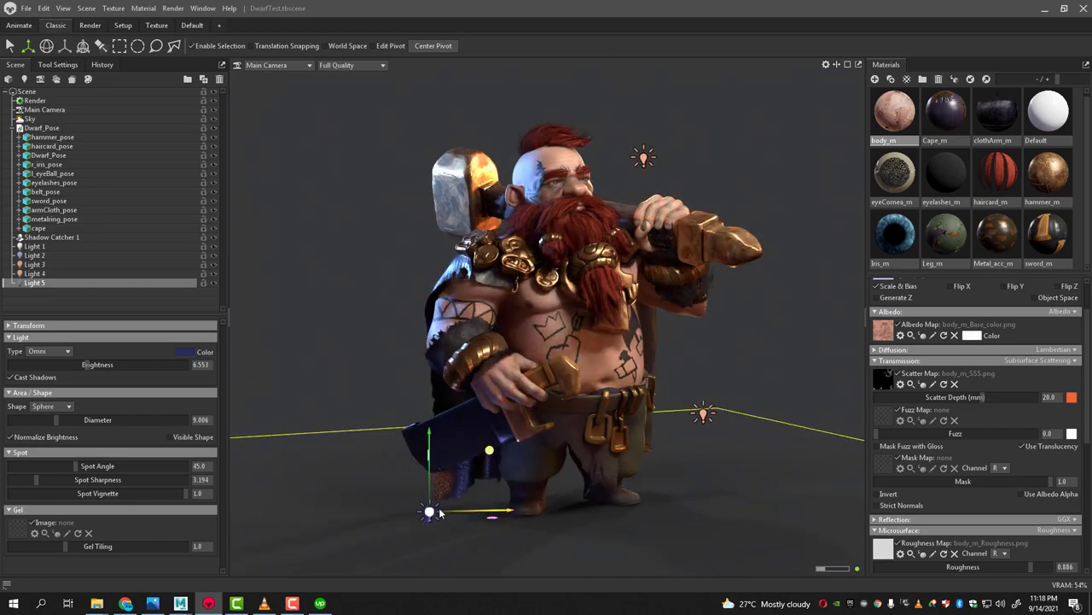
pyautogui.moveTo(429, 483); pyautogui.dragTo(379, 471)
pyautogui.moveTo(379, 471); pyautogui.dragTo(497, 508, button='right')
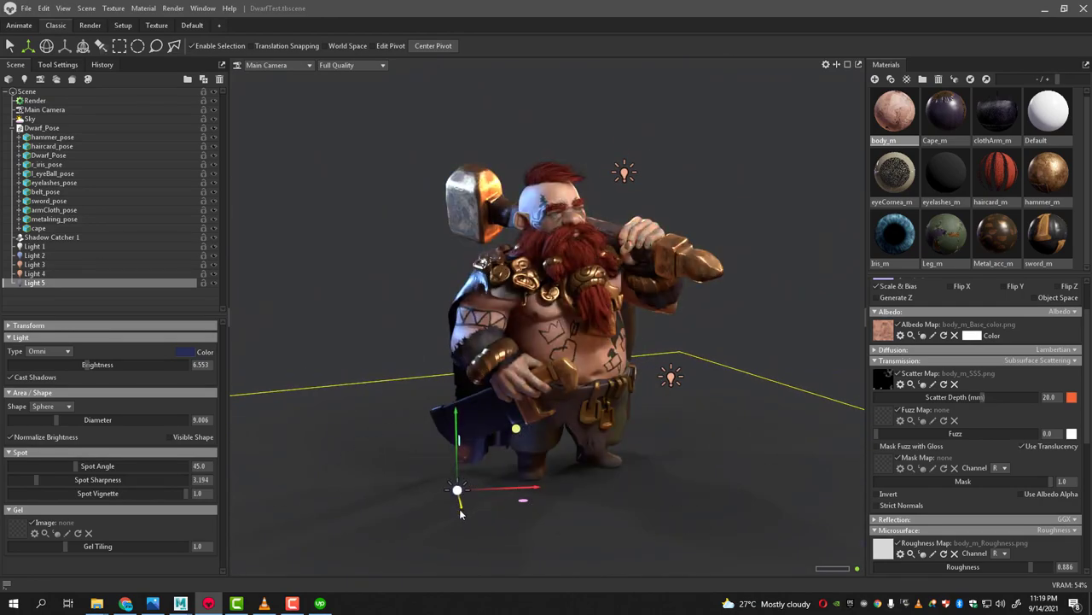
pyautogui.moveTo(526, 488); pyautogui.dragTo(502, 489)
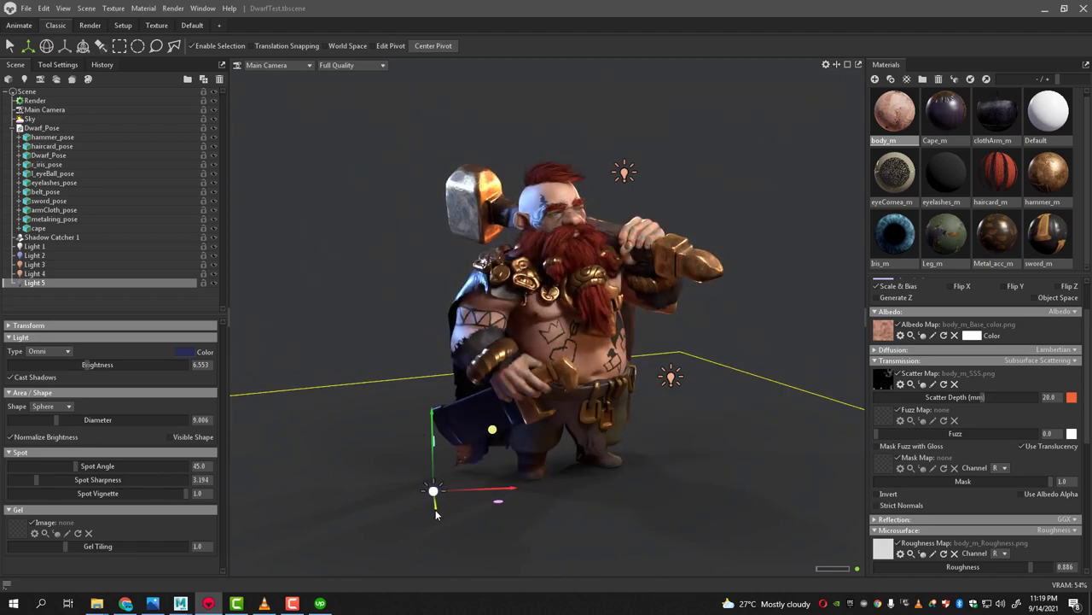
pyautogui.moveTo(434, 514)
pyautogui.mouseDown()
pyautogui.moveTo(458, 505)
pyautogui.moveTo(473, 537)
pyautogui.mouseUp()
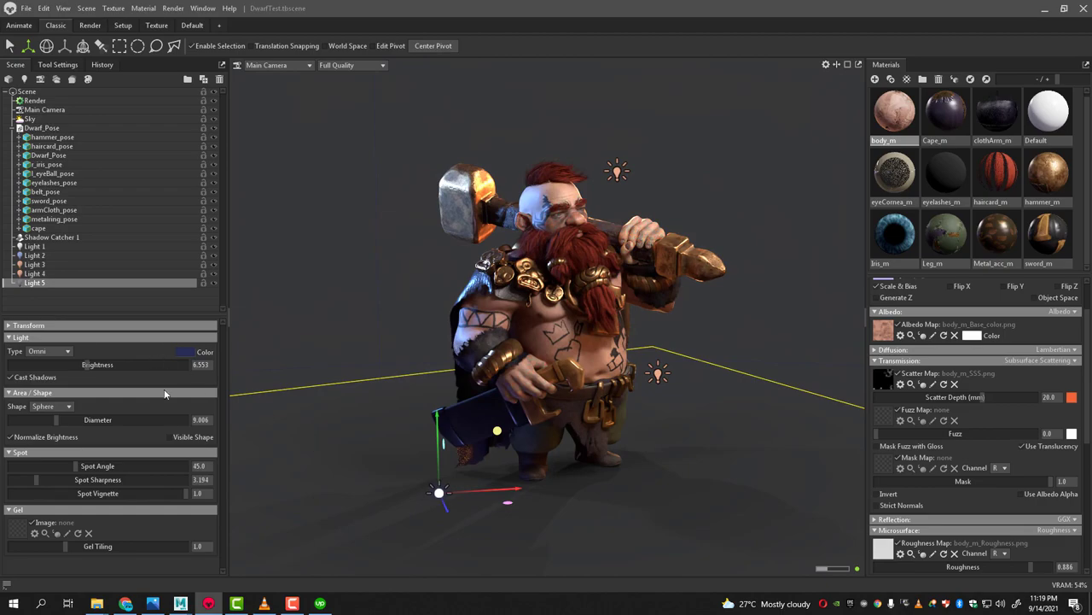
# Step: Ease Light 5's brightness down to 5.922 and deselect it to view the final render
pyautogui.moveTo(84, 368); pyautogui.dragTo(79, 366)
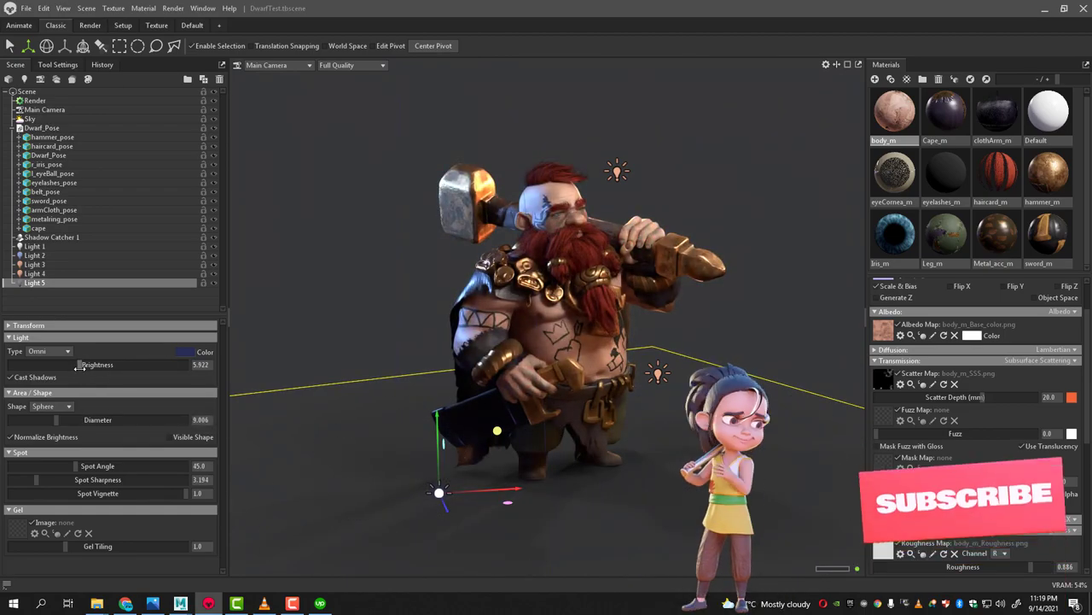
pyautogui.click(742, 304)
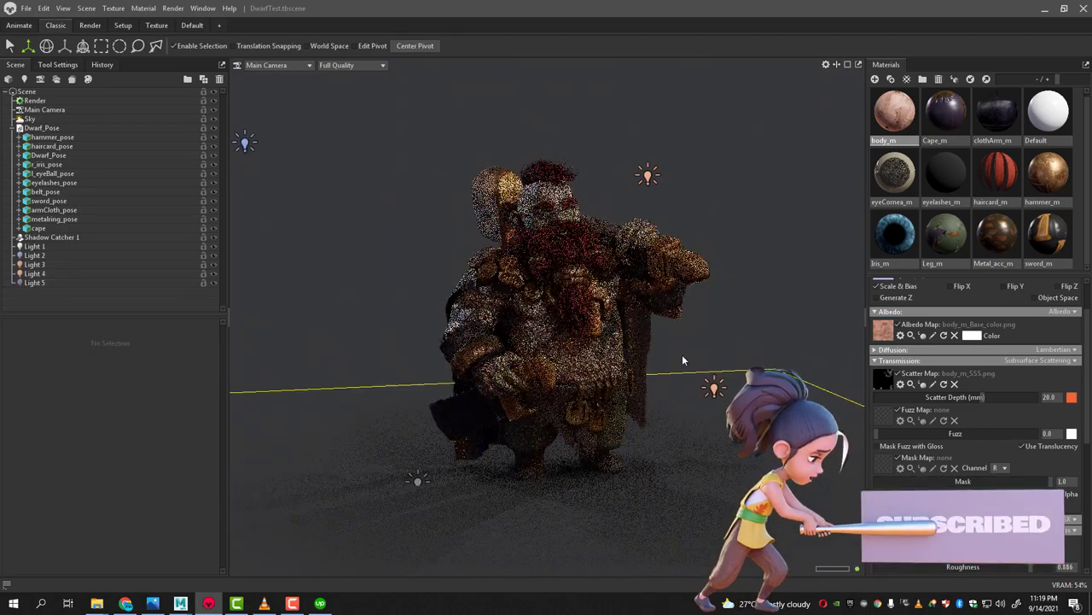
pyautogui.scroll(4, 682, 354)
pyautogui.scroll(-3, 586, 377)
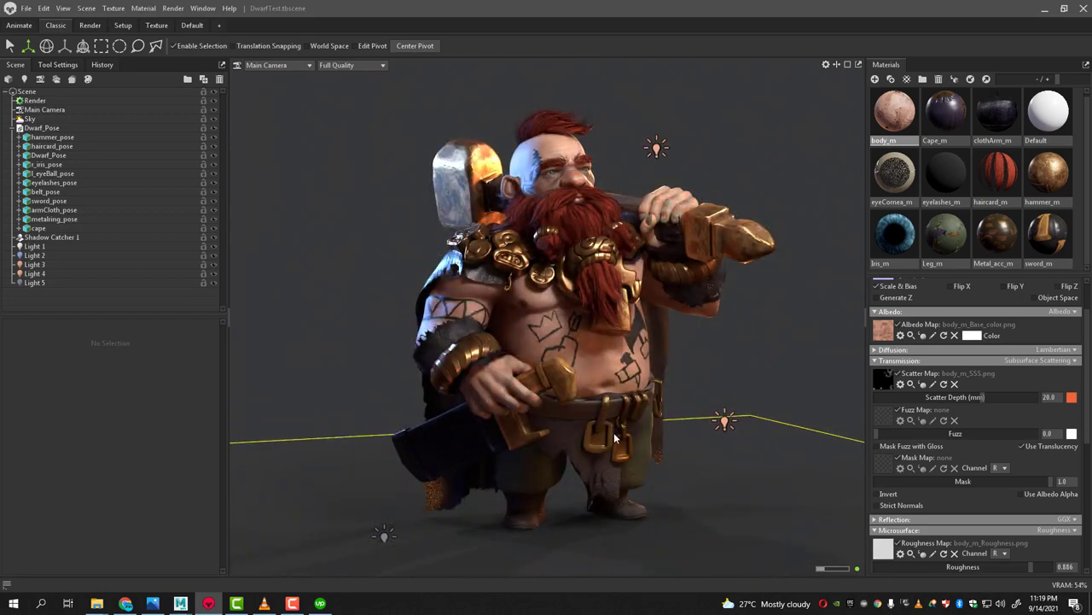